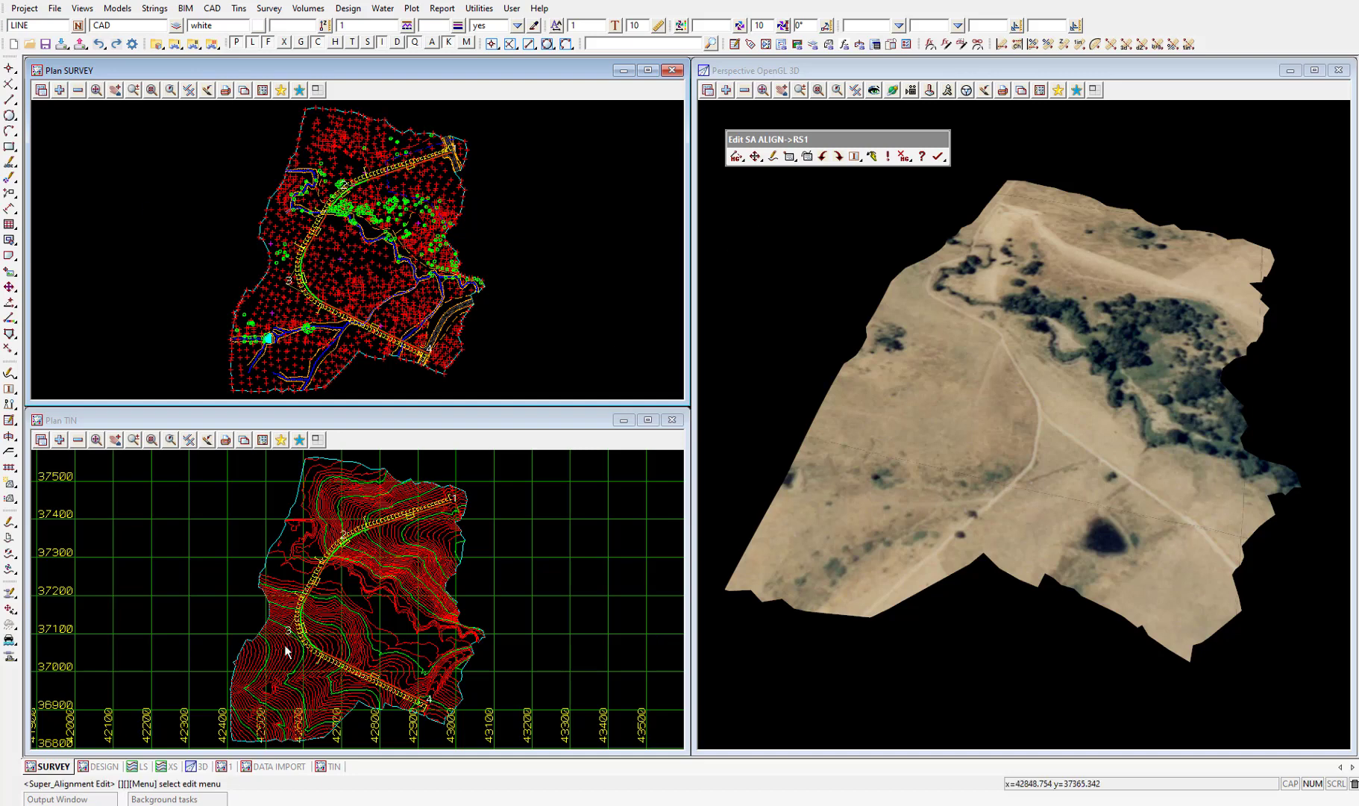
- Open the LS section view, fit it to the right half of the workspace, and profile the ALIGN->RS1 alignment in it
click(141, 766)
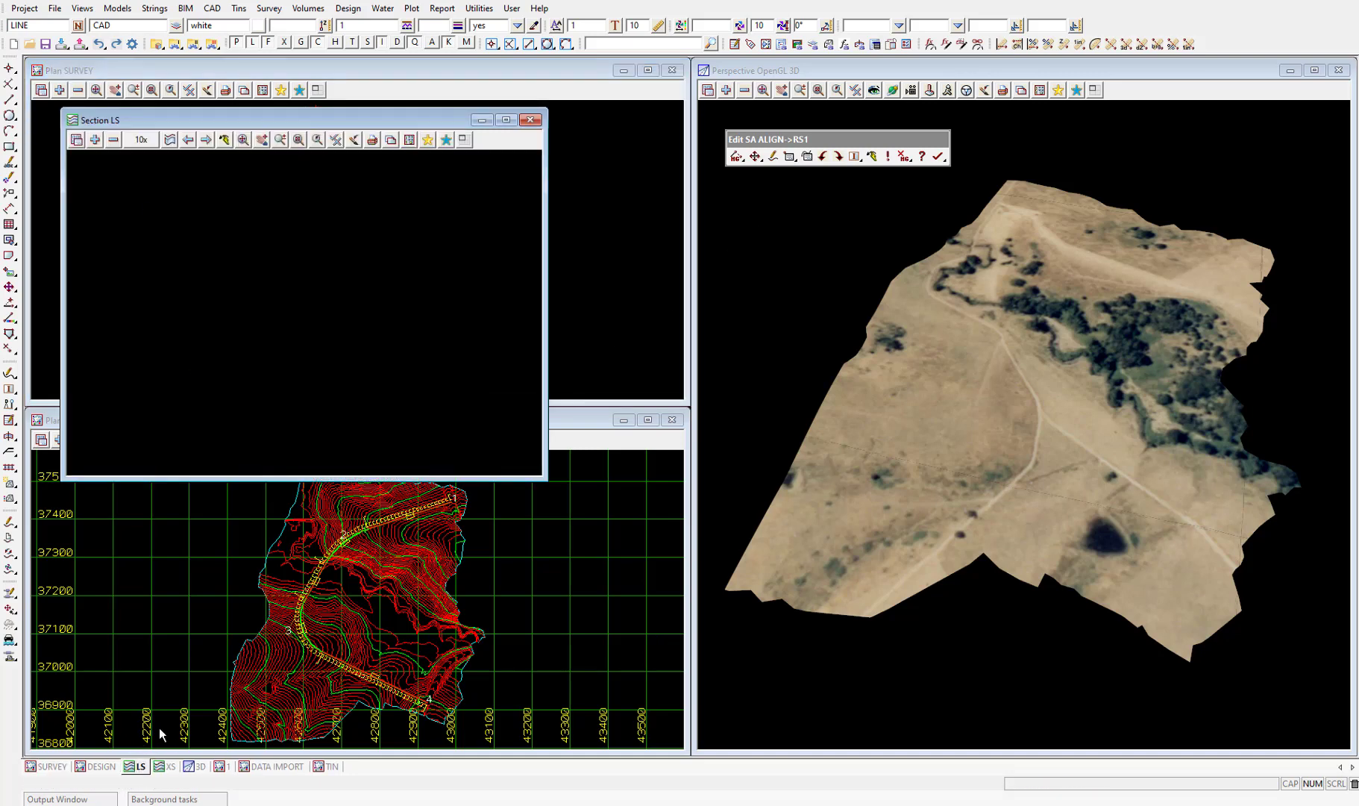
click(464, 140)
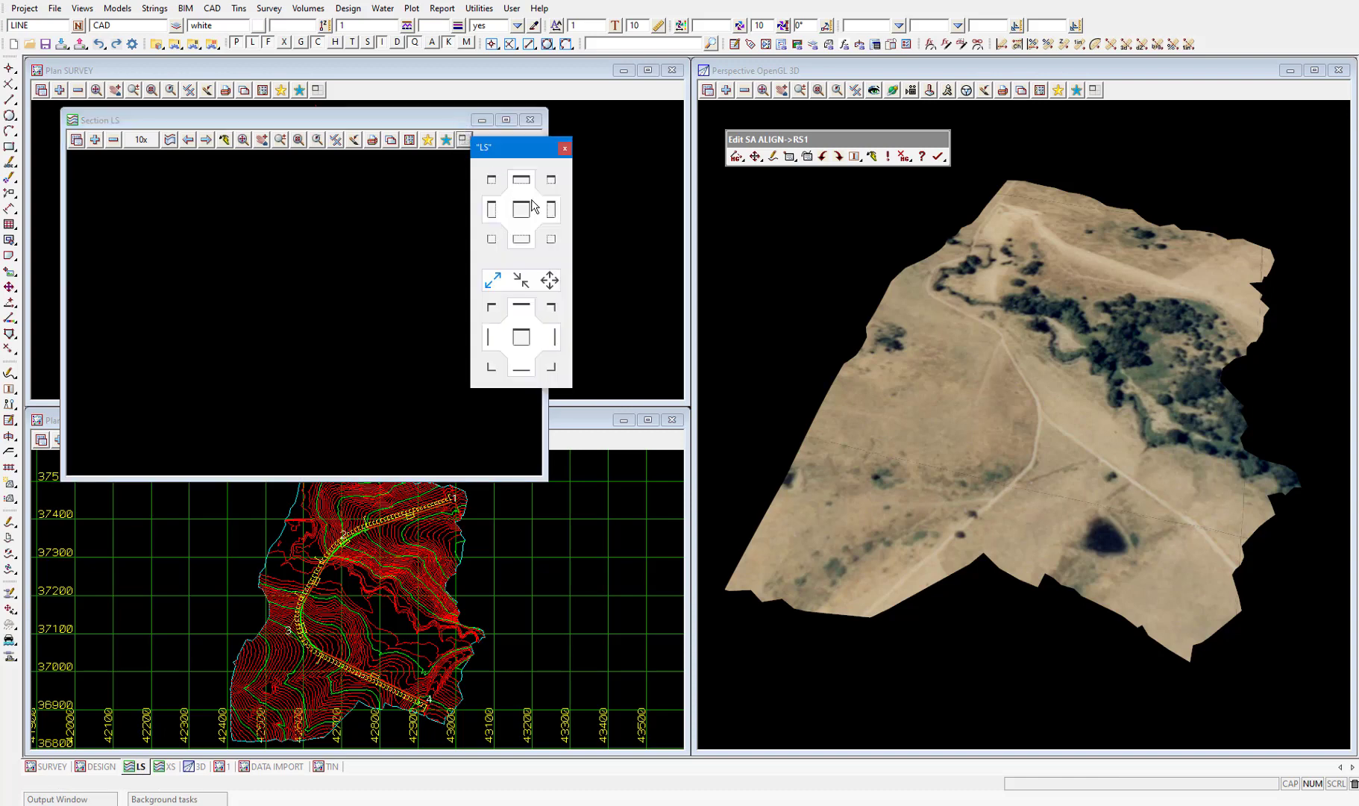
click(551, 212)
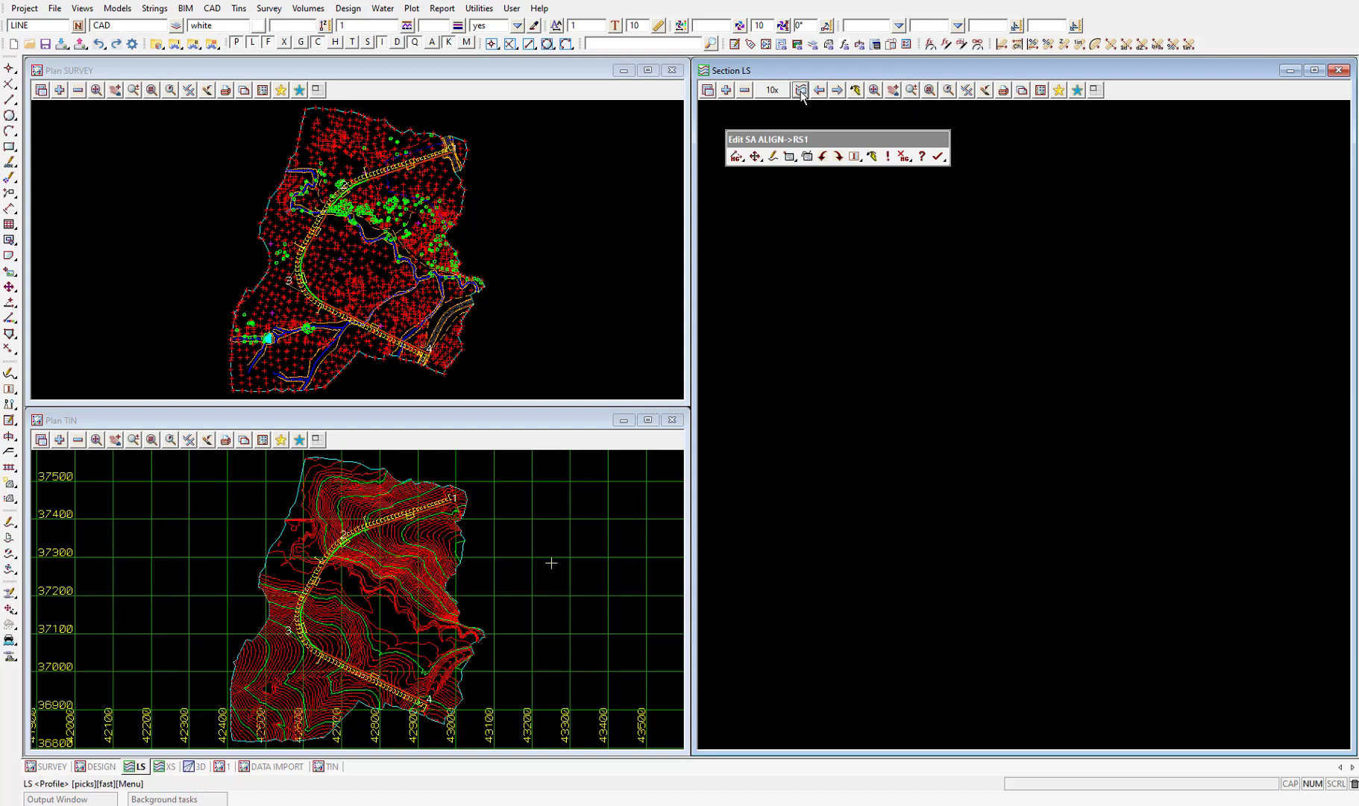
click(357, 534)
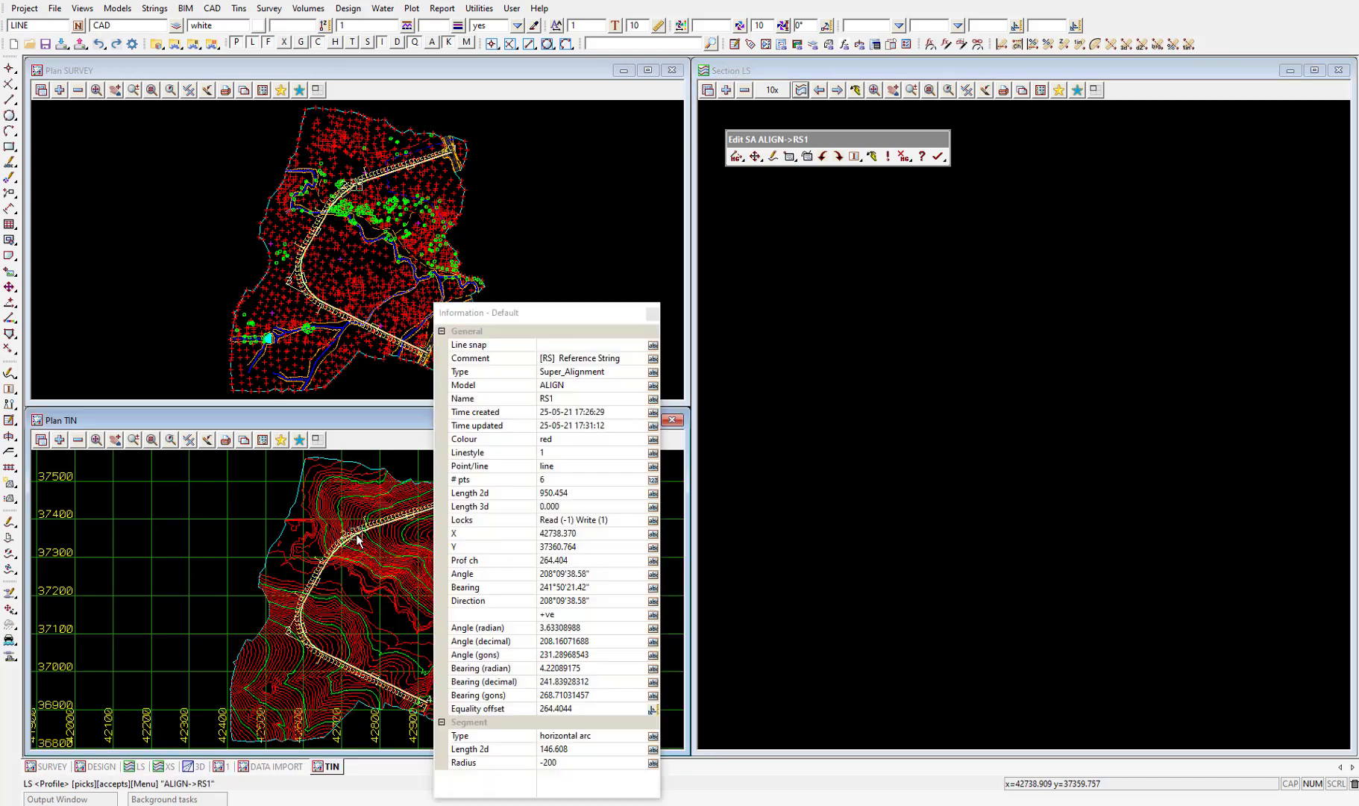
middle_click(357, 538)
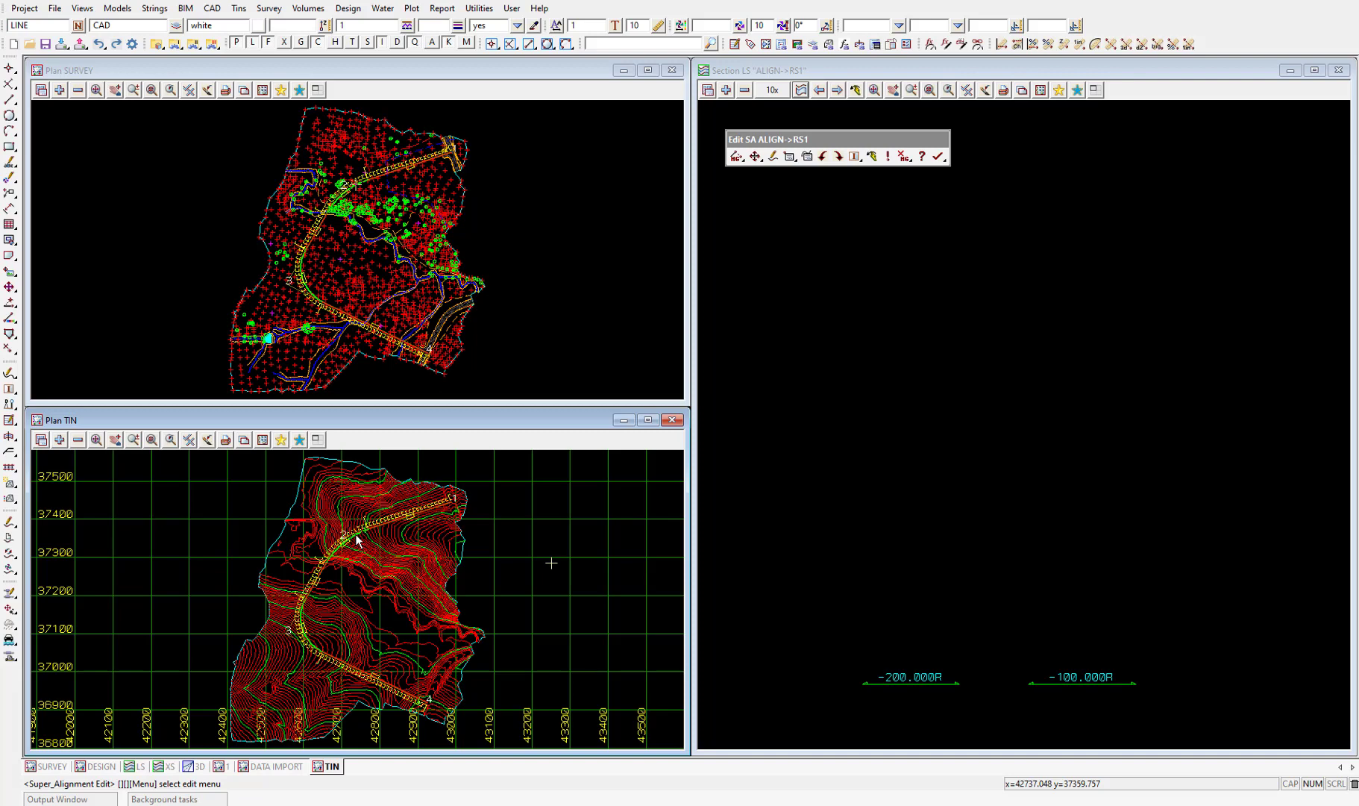
- Add the tin GROUND and survey ROAD models to the LS section view and fit the view to the data
click(726, 90)
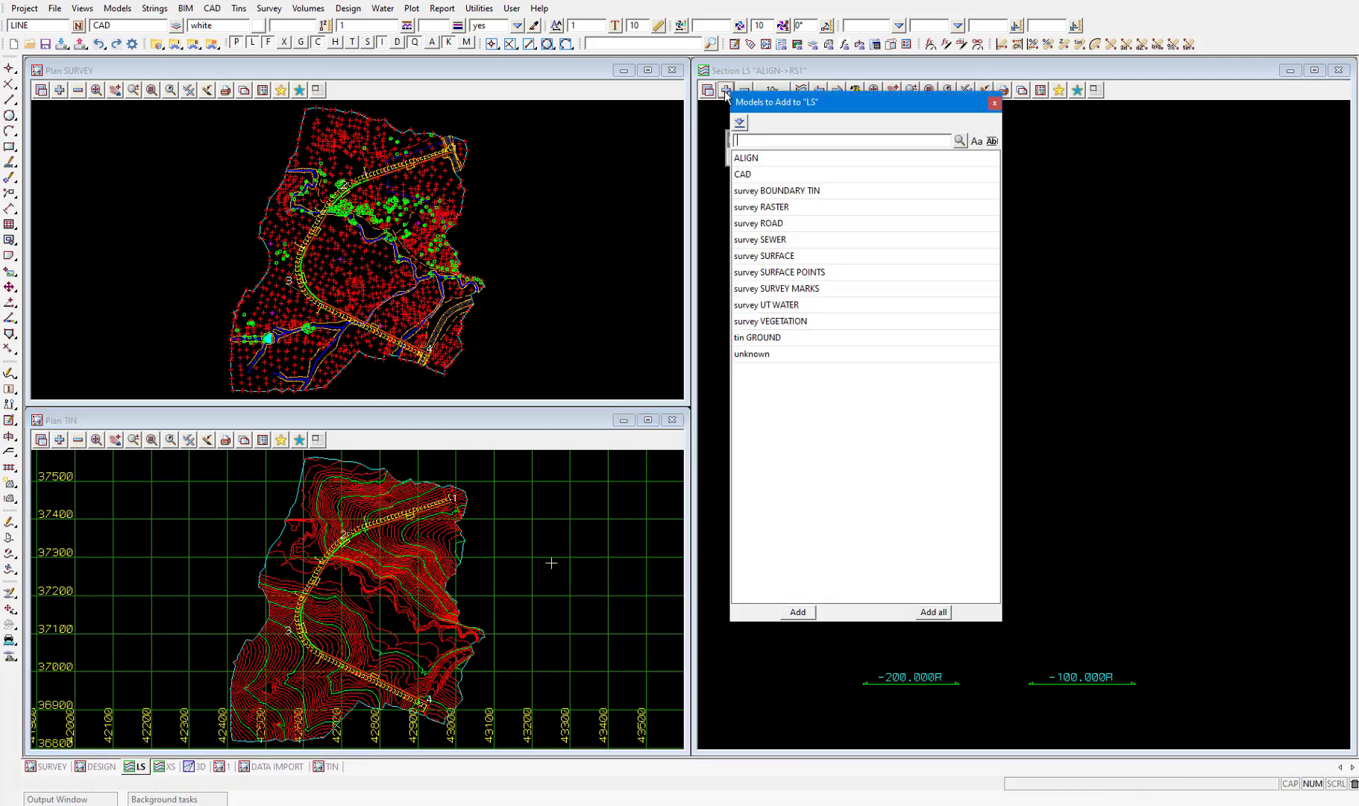
double_click(764, 338)
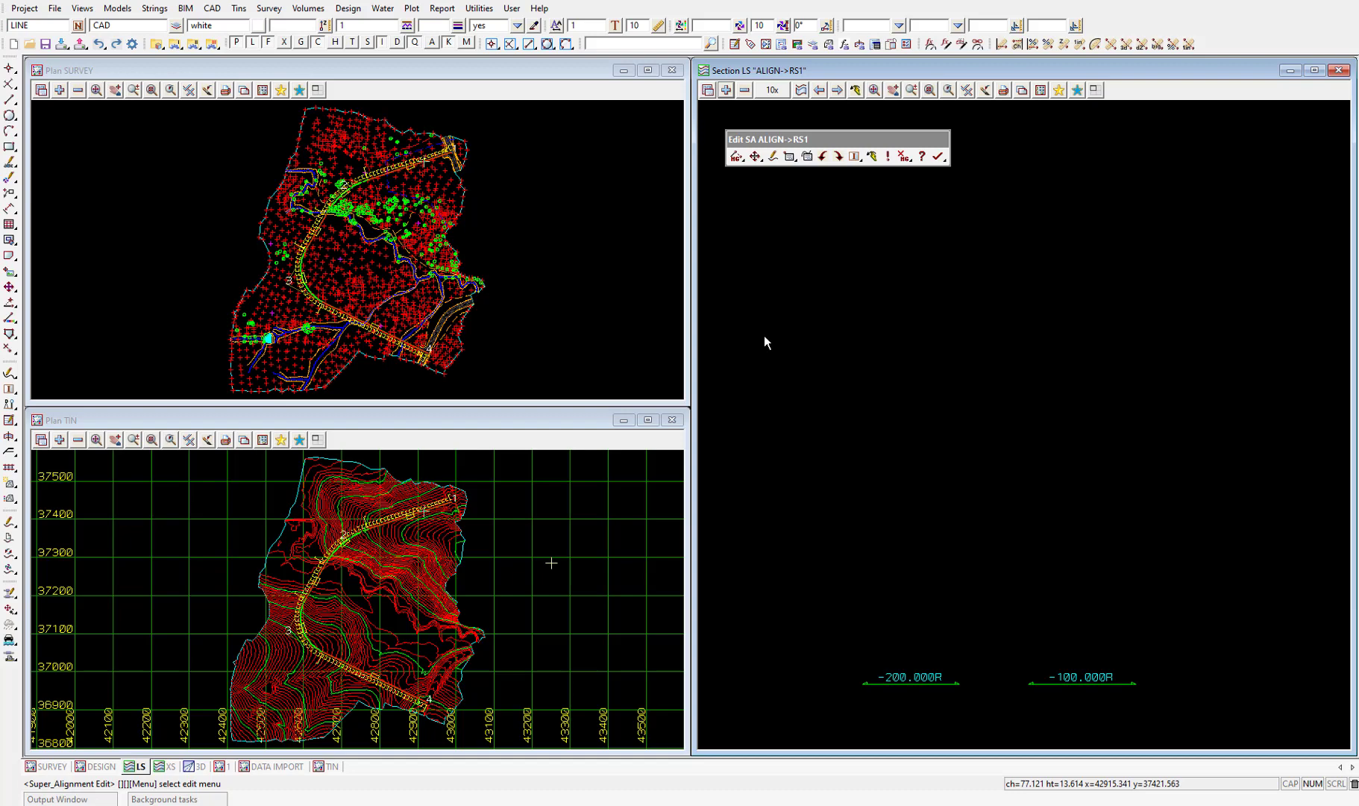
click(726, 89)
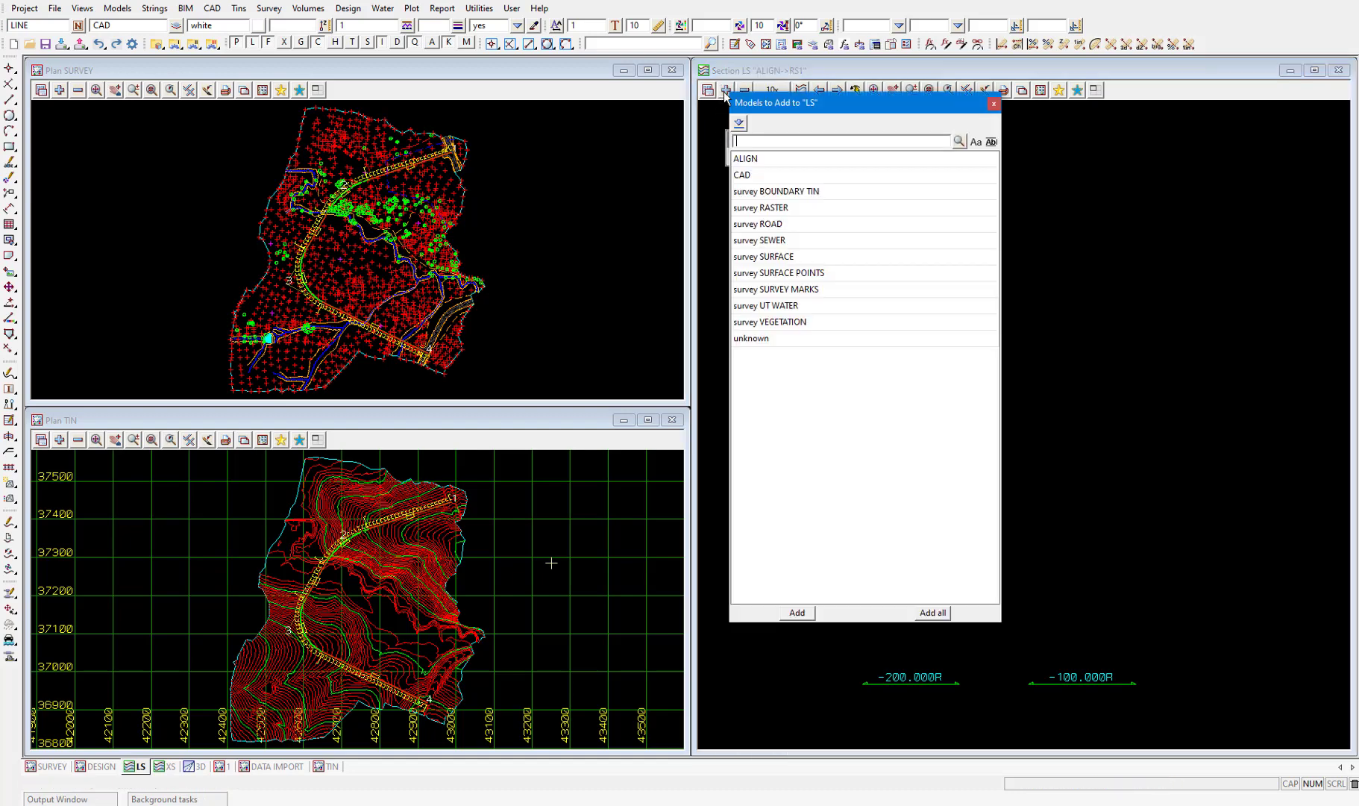
double_click(755, 224)
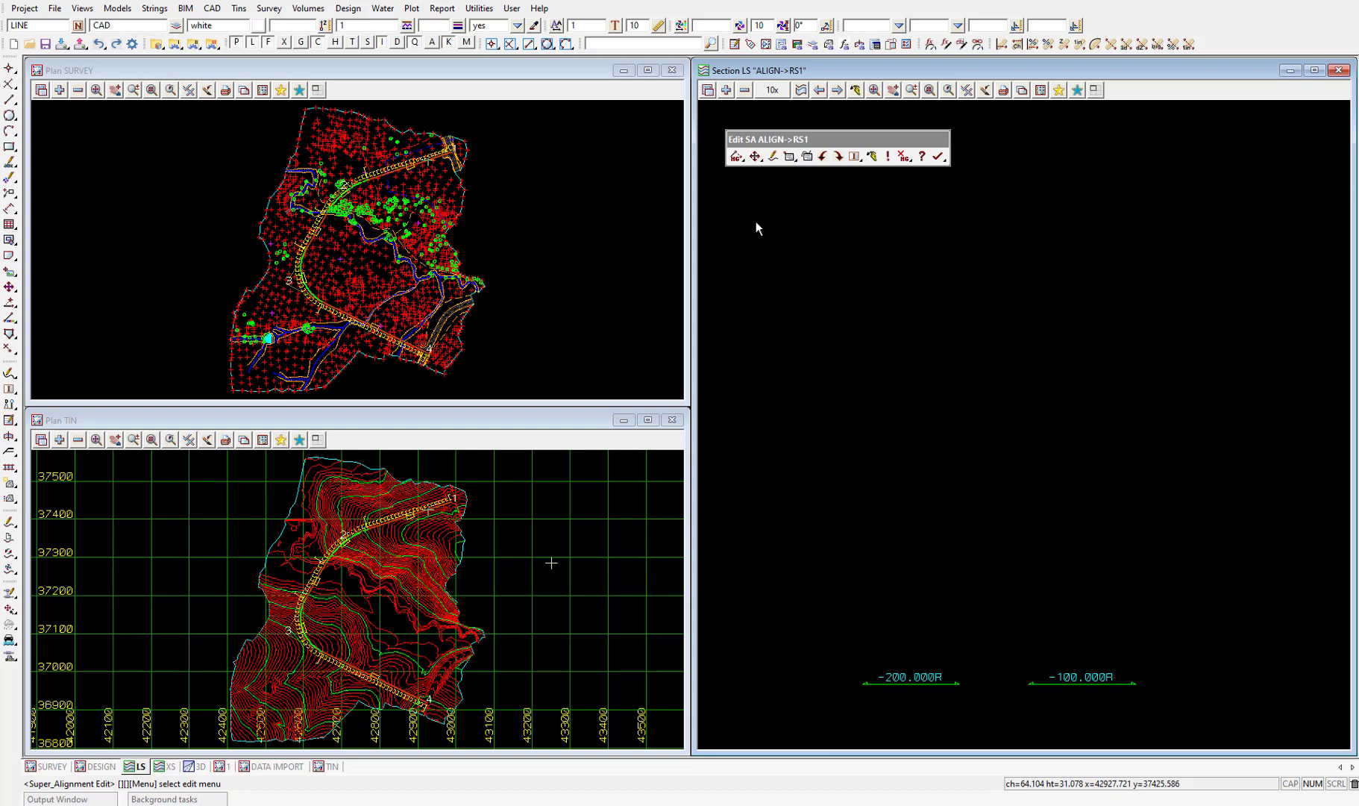
click(873, 90)
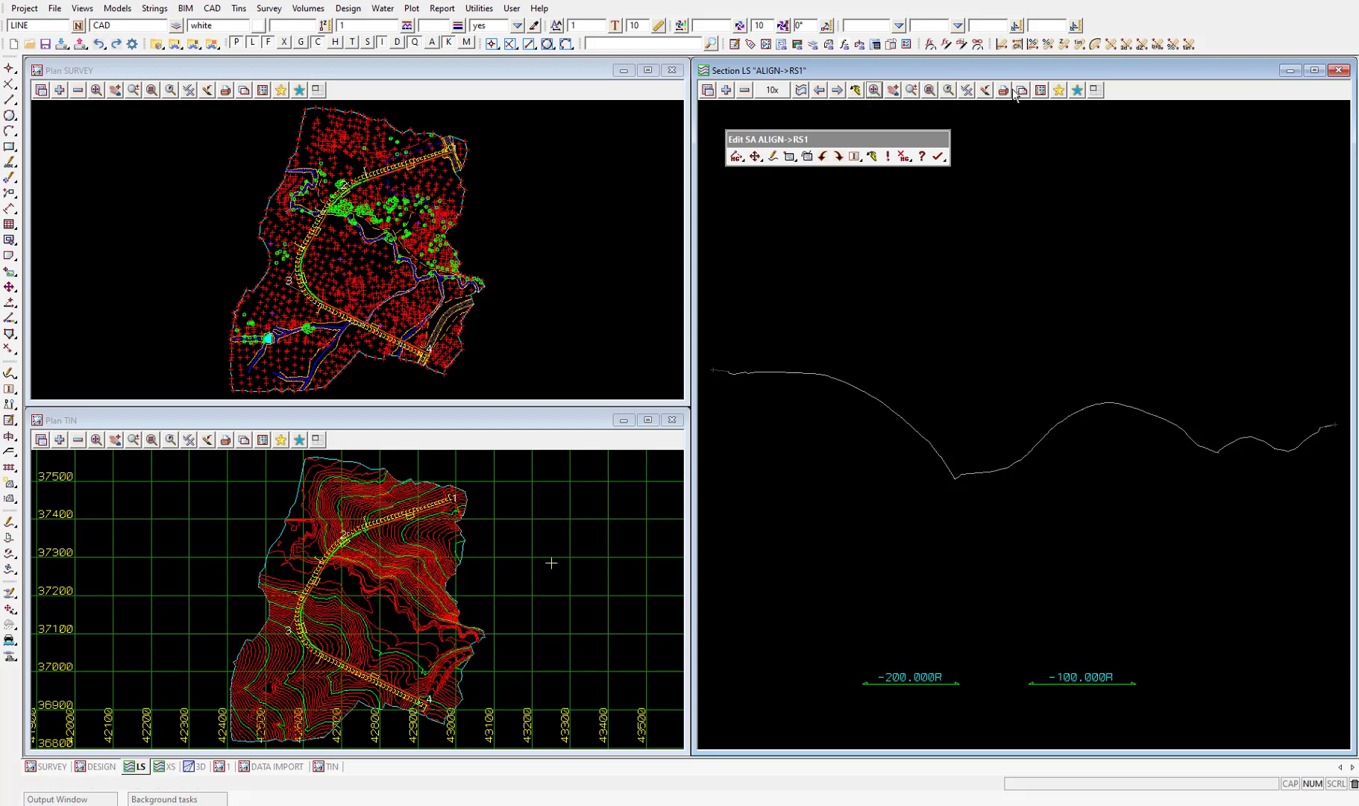
- In the LS section view's properties, set its grids to draw first on view
click(1040, 90)
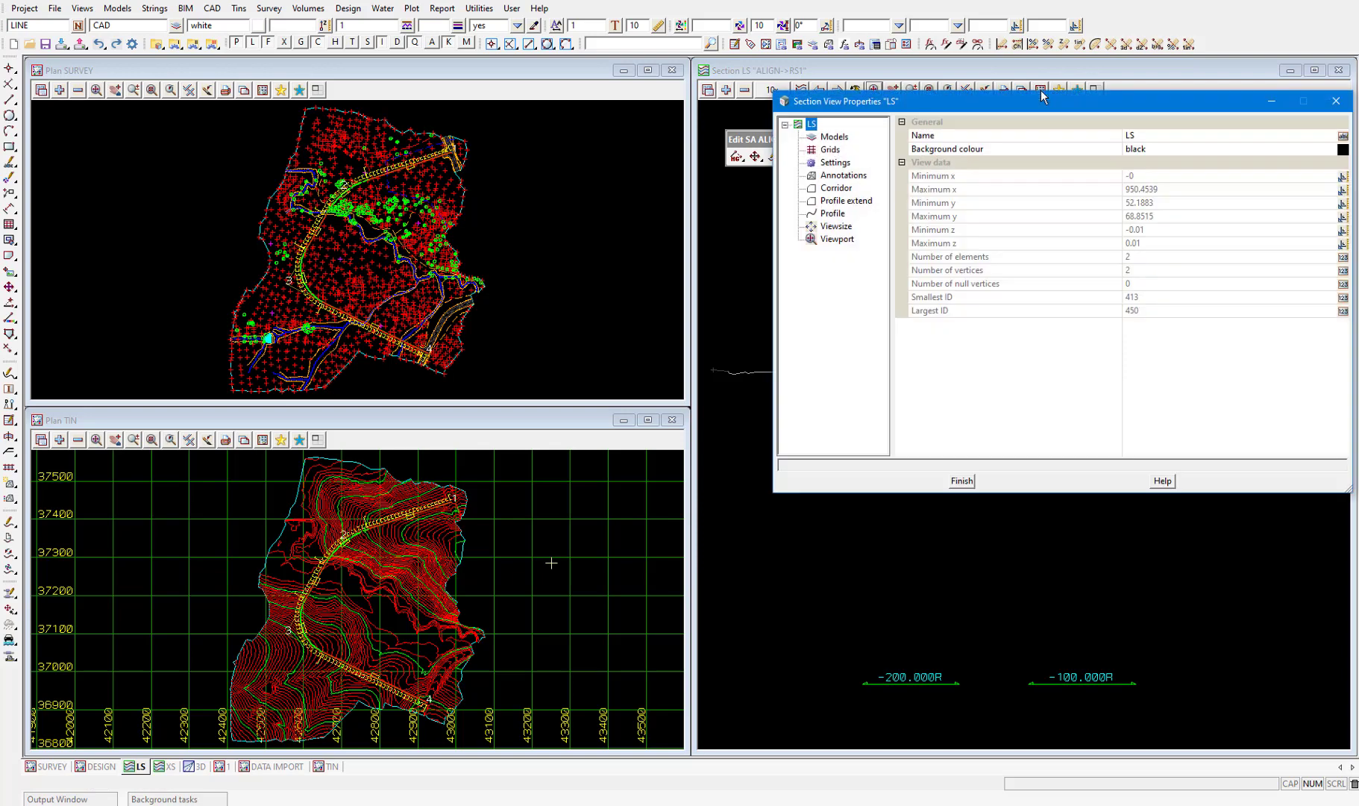
drag(858, 104, 170, 224)
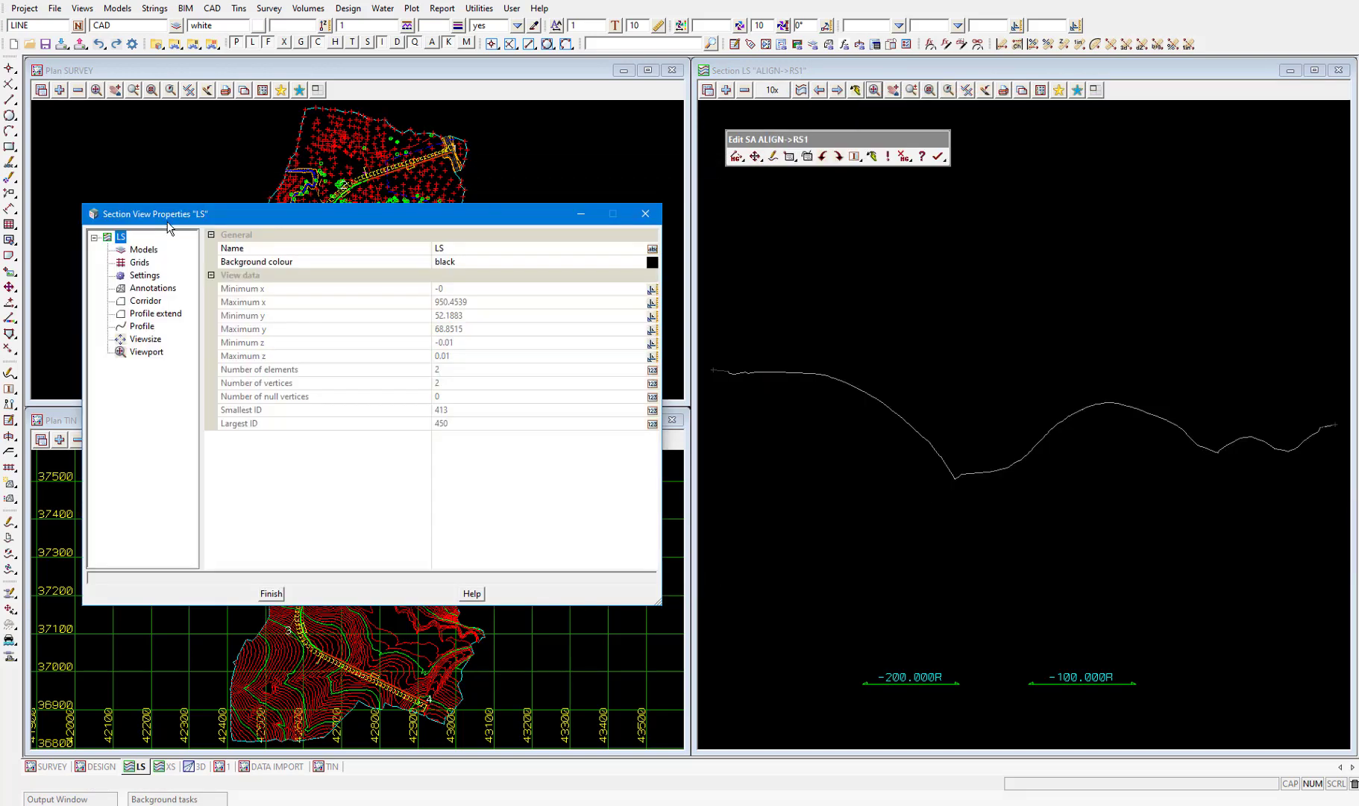
click(138, 264)
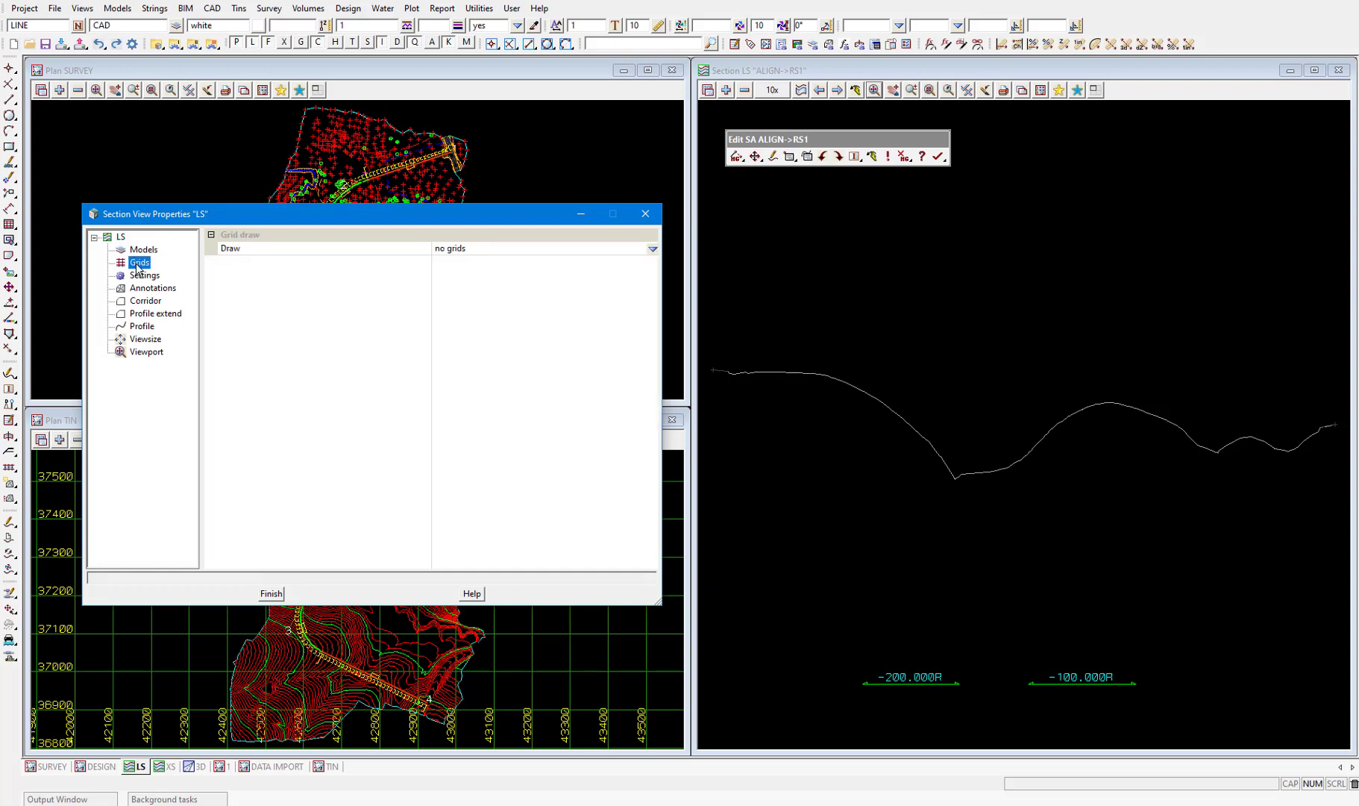
click(652, 249)
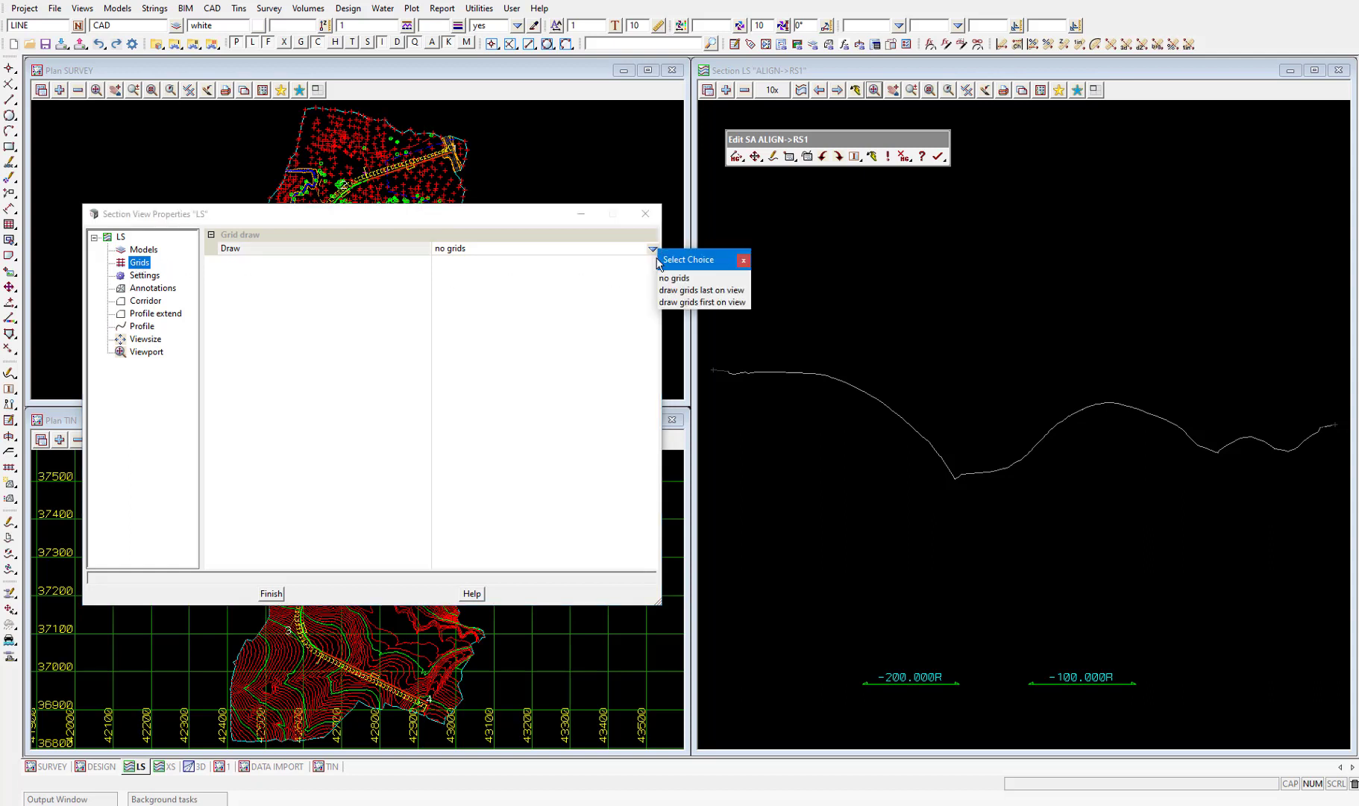
click(700, 302)
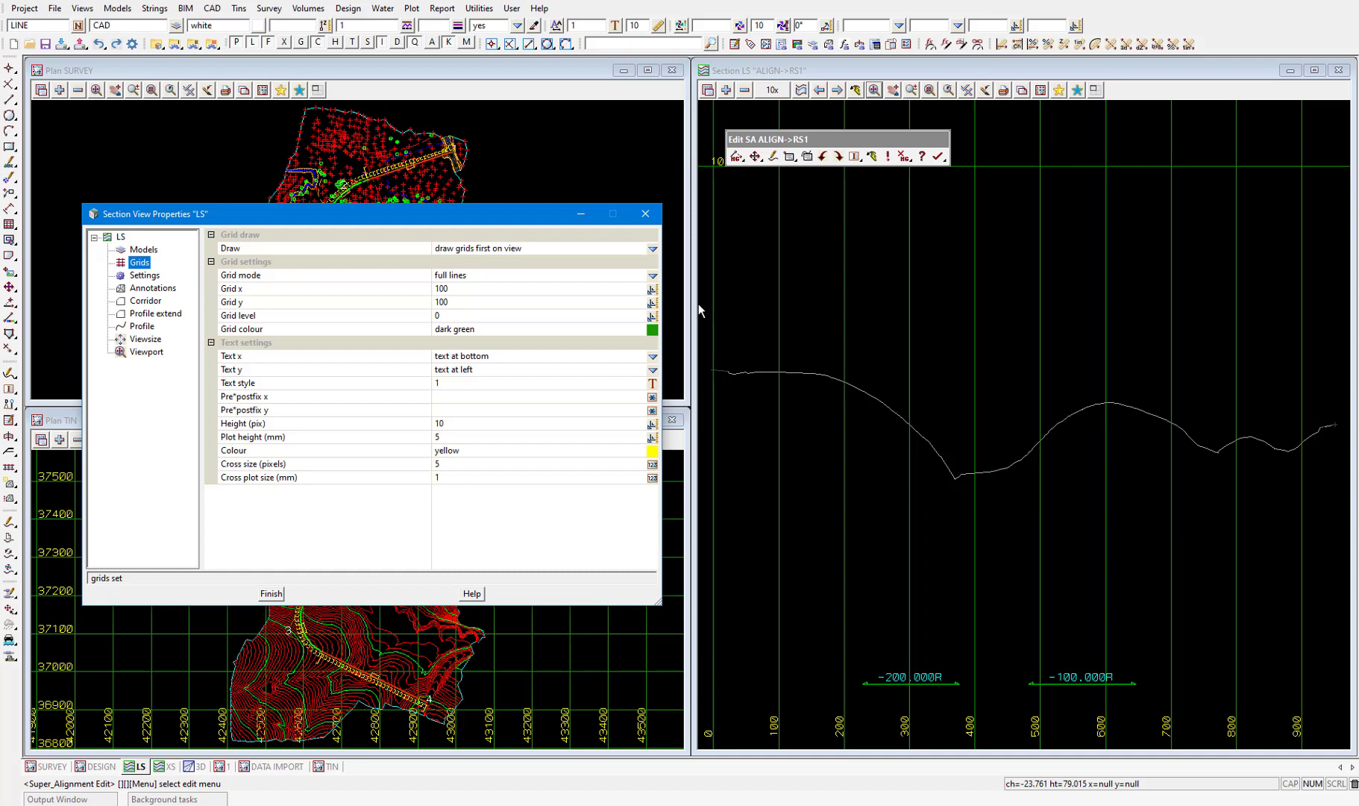
- Set the LS view's grid spacing to 50 in x and 5 in y, and finish the view properties
click(414, 290)
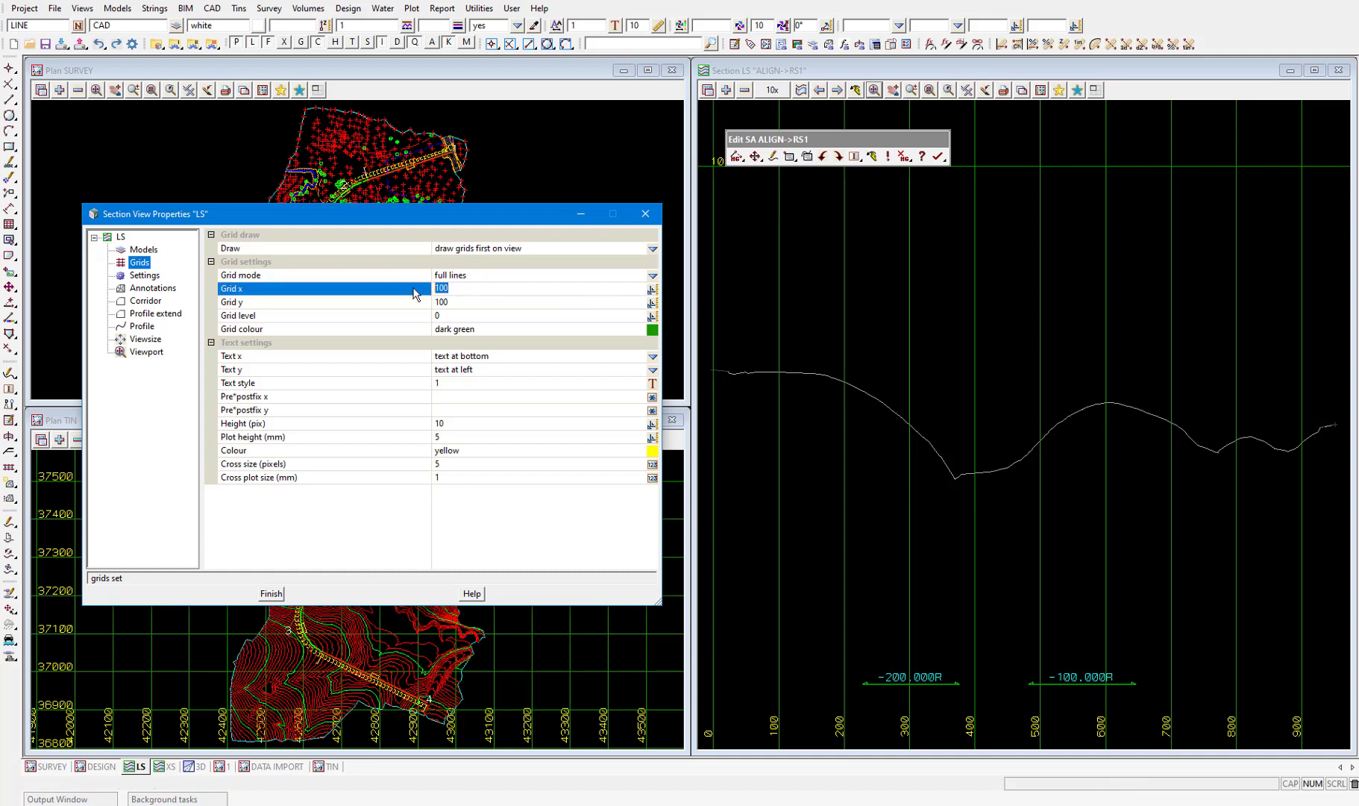
text(50)
click(422, 303)
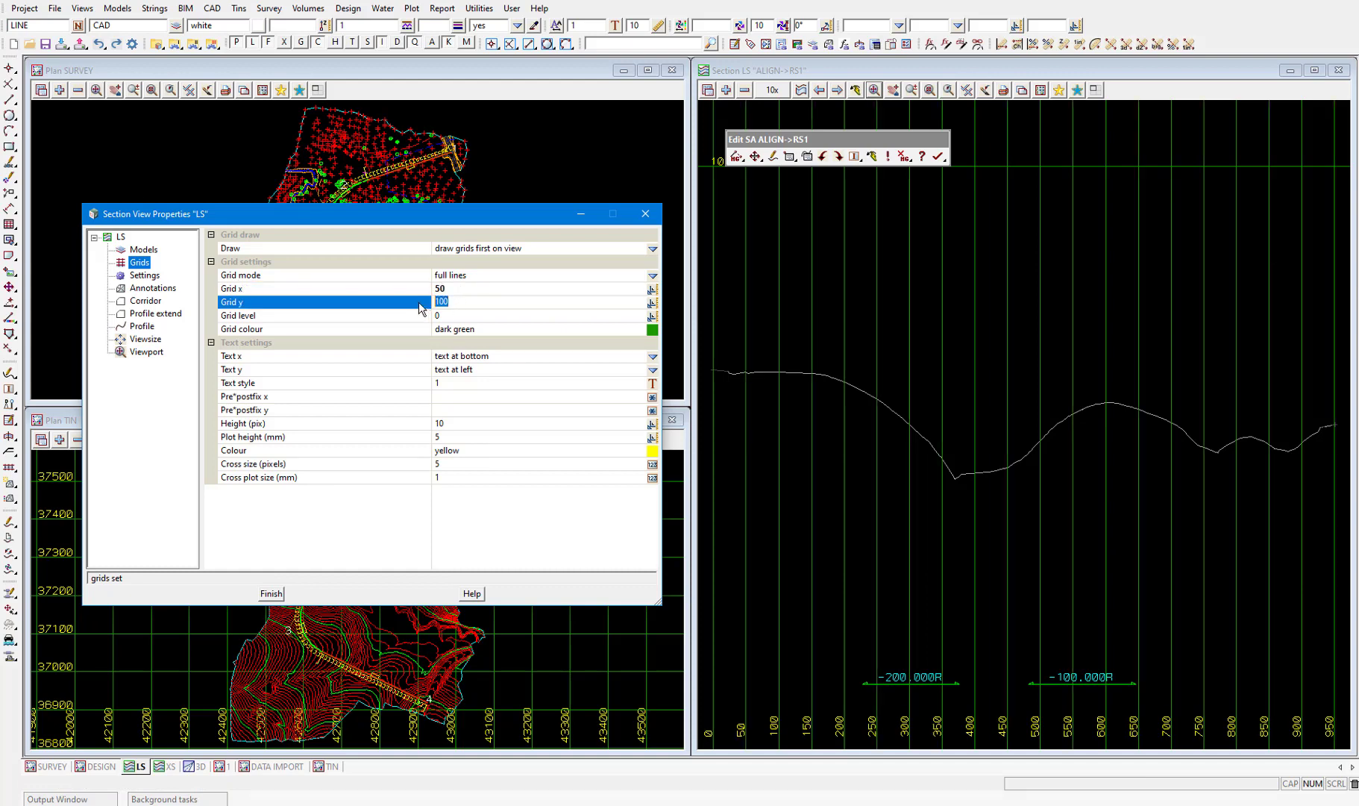
text(5)
click(454, 315)
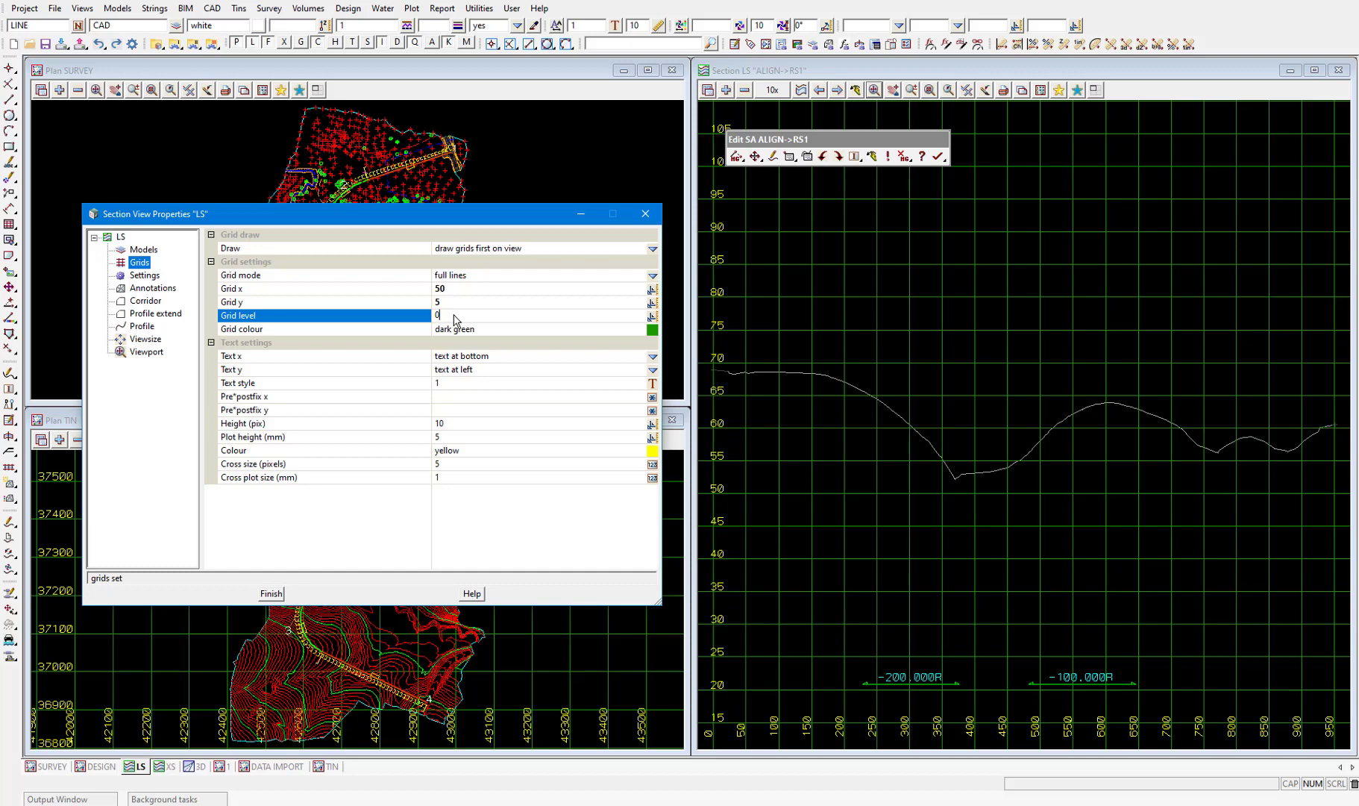
click(271, 594)
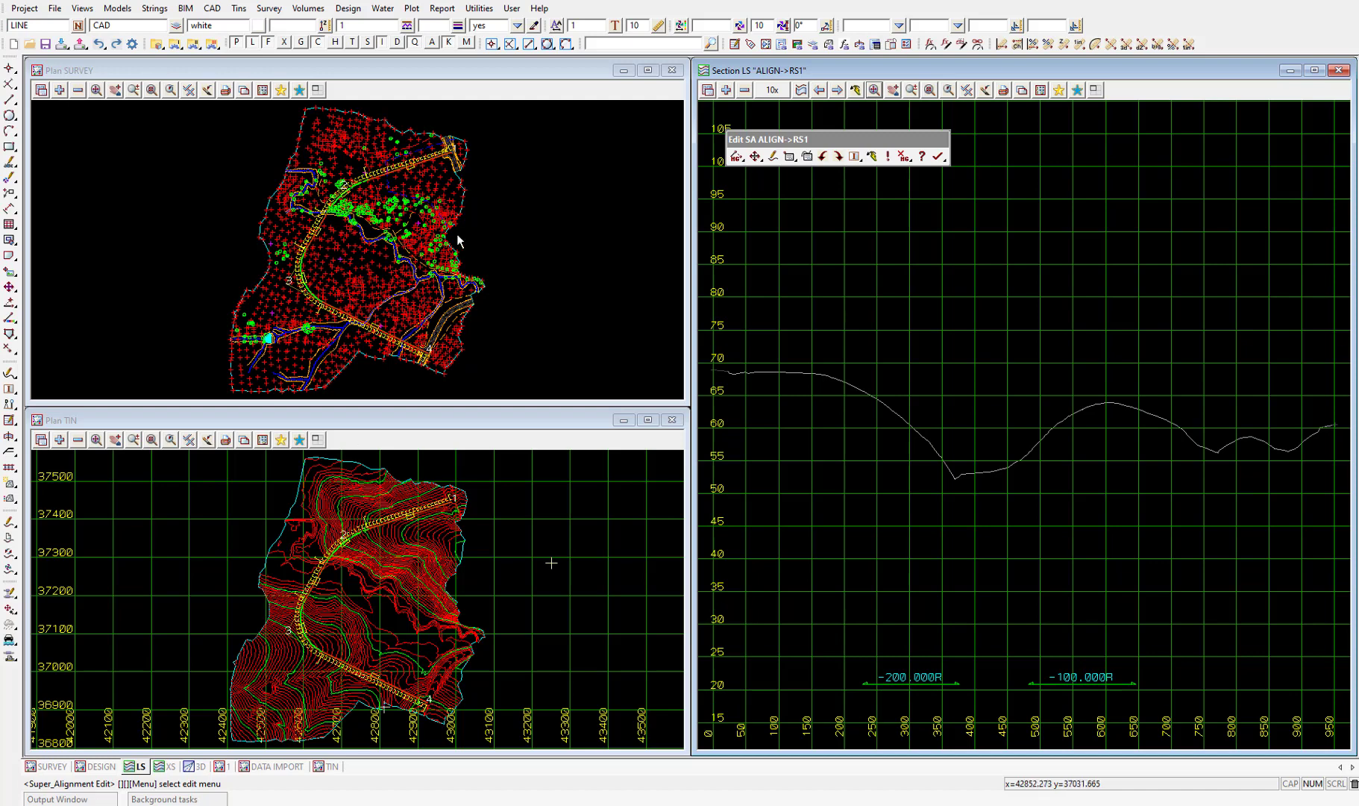
- Start appending VIPs to RS1, placing the first one on the survey ROAD string point at chainage 0
click(736, 157)
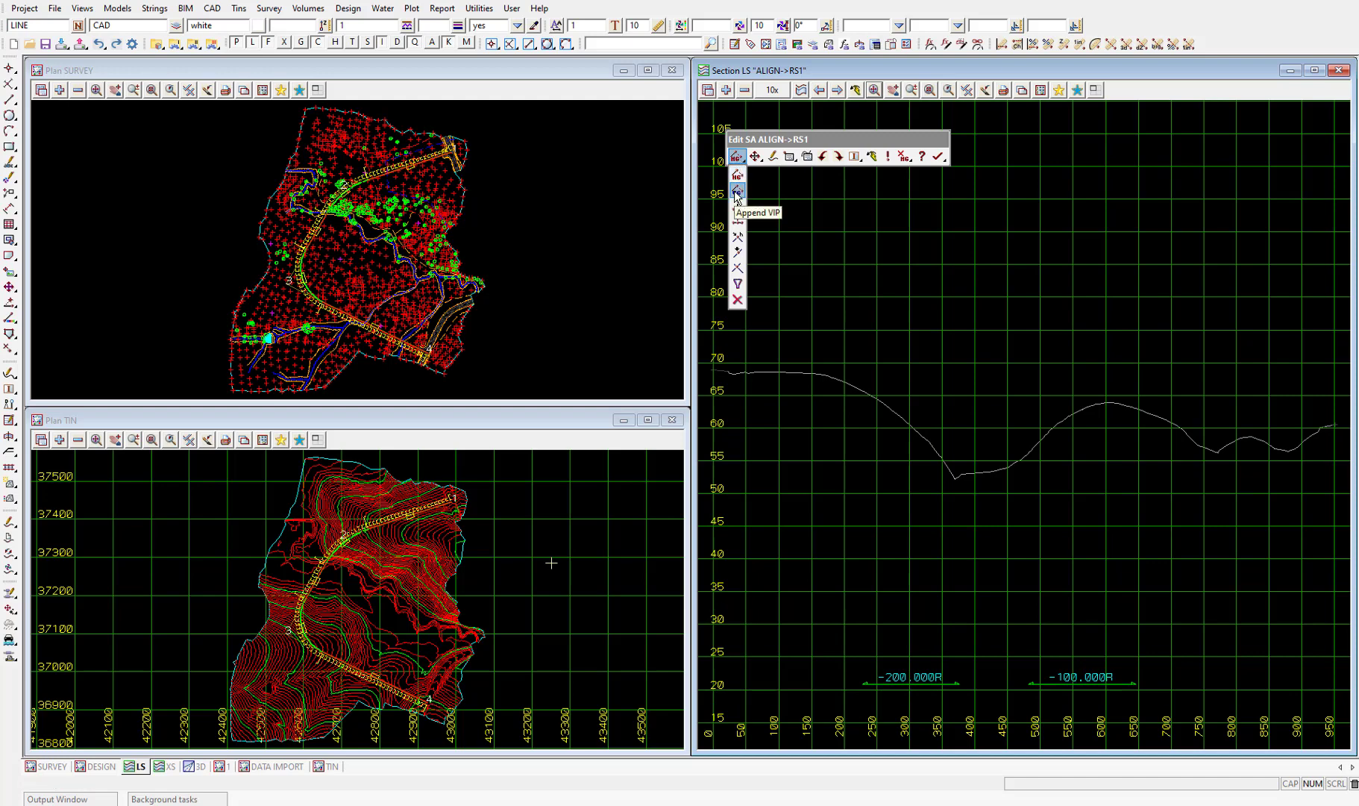
click(737, 193)
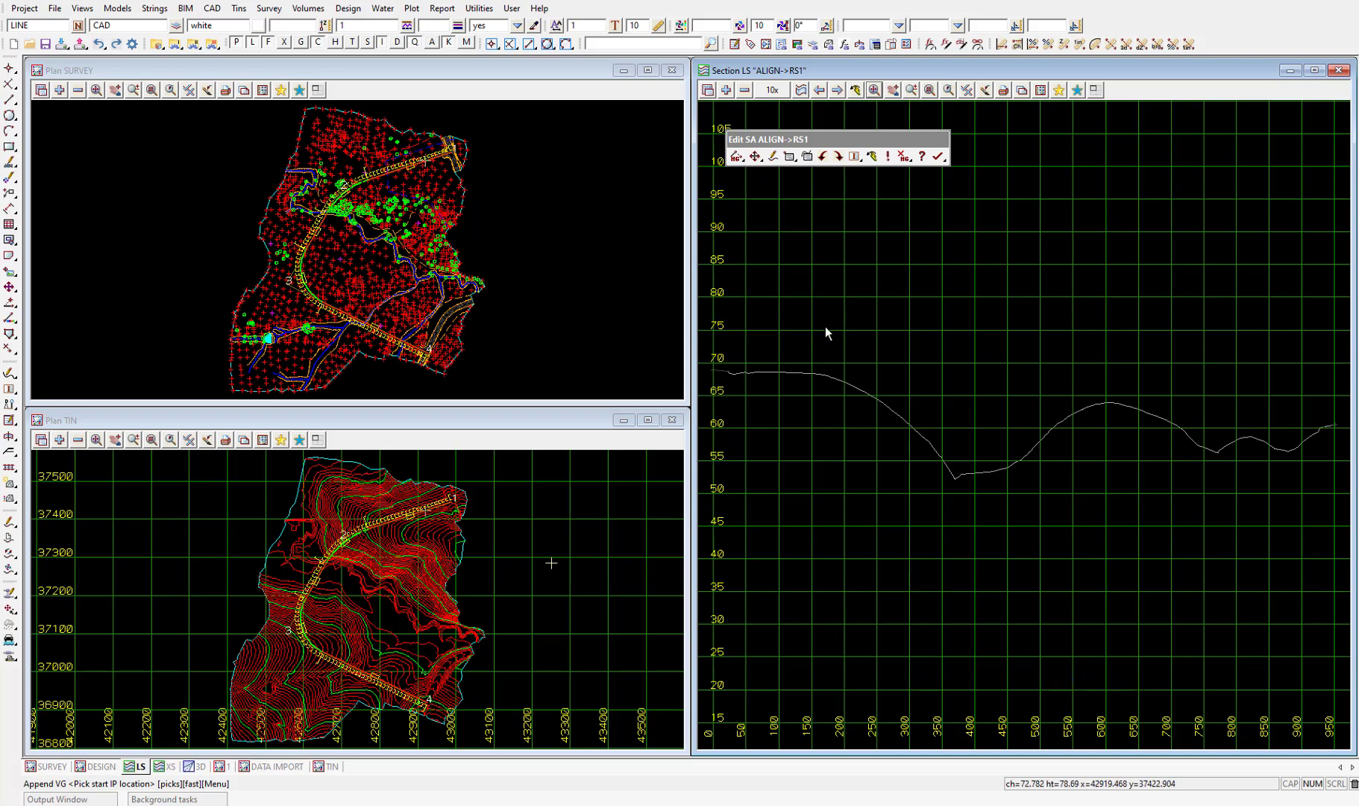
scroll(825, 326, down, 1)
scroll(731, 367, up, 2)
scroll(735, 368, up, 4)
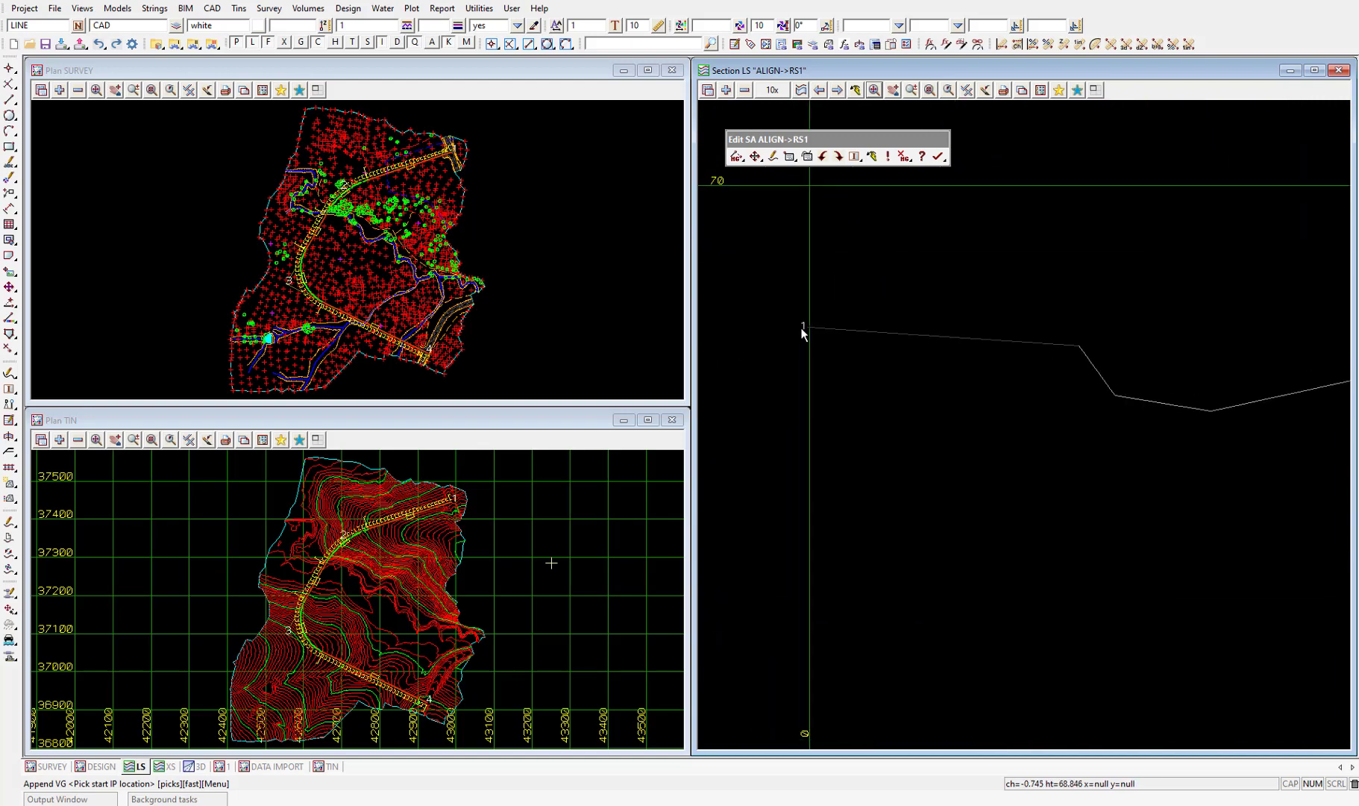
click(802, 328)
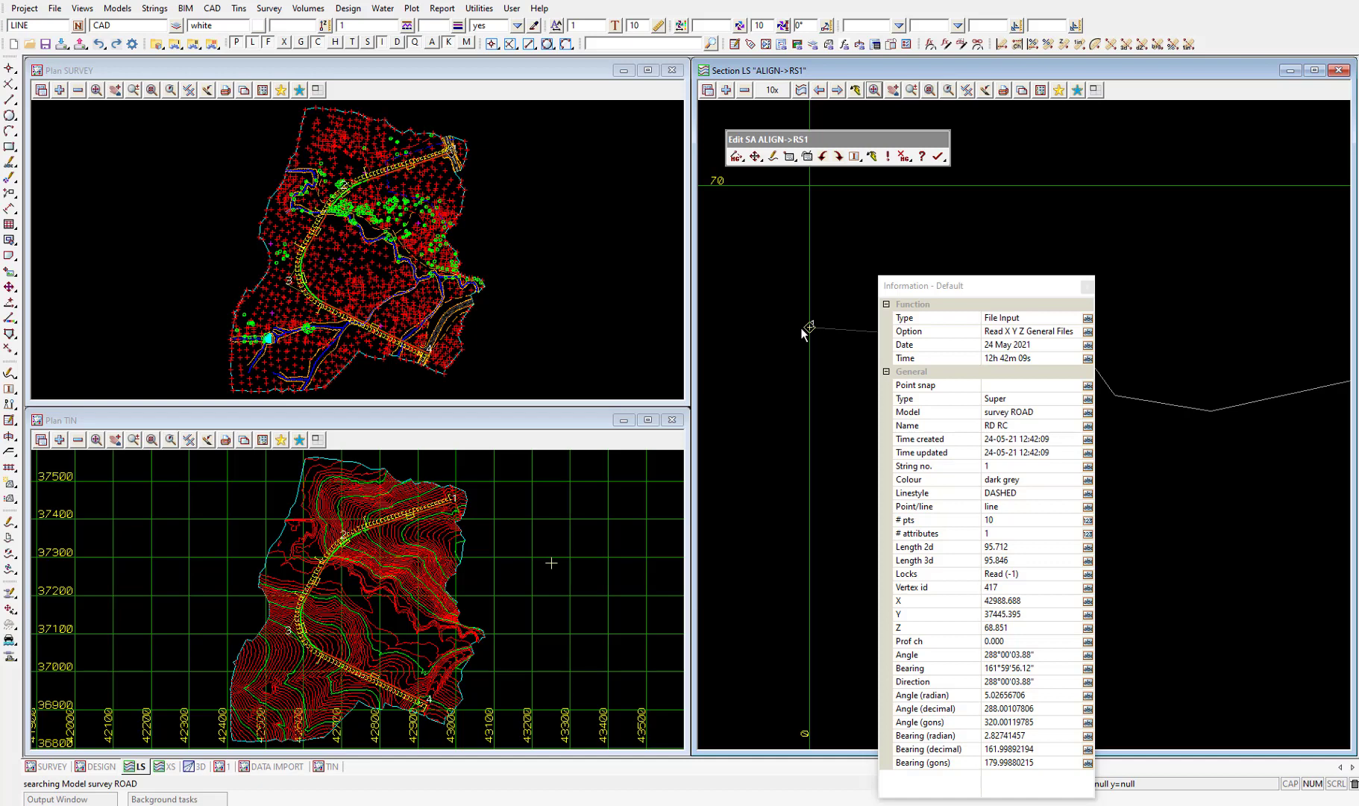
middle_click(803, 332)
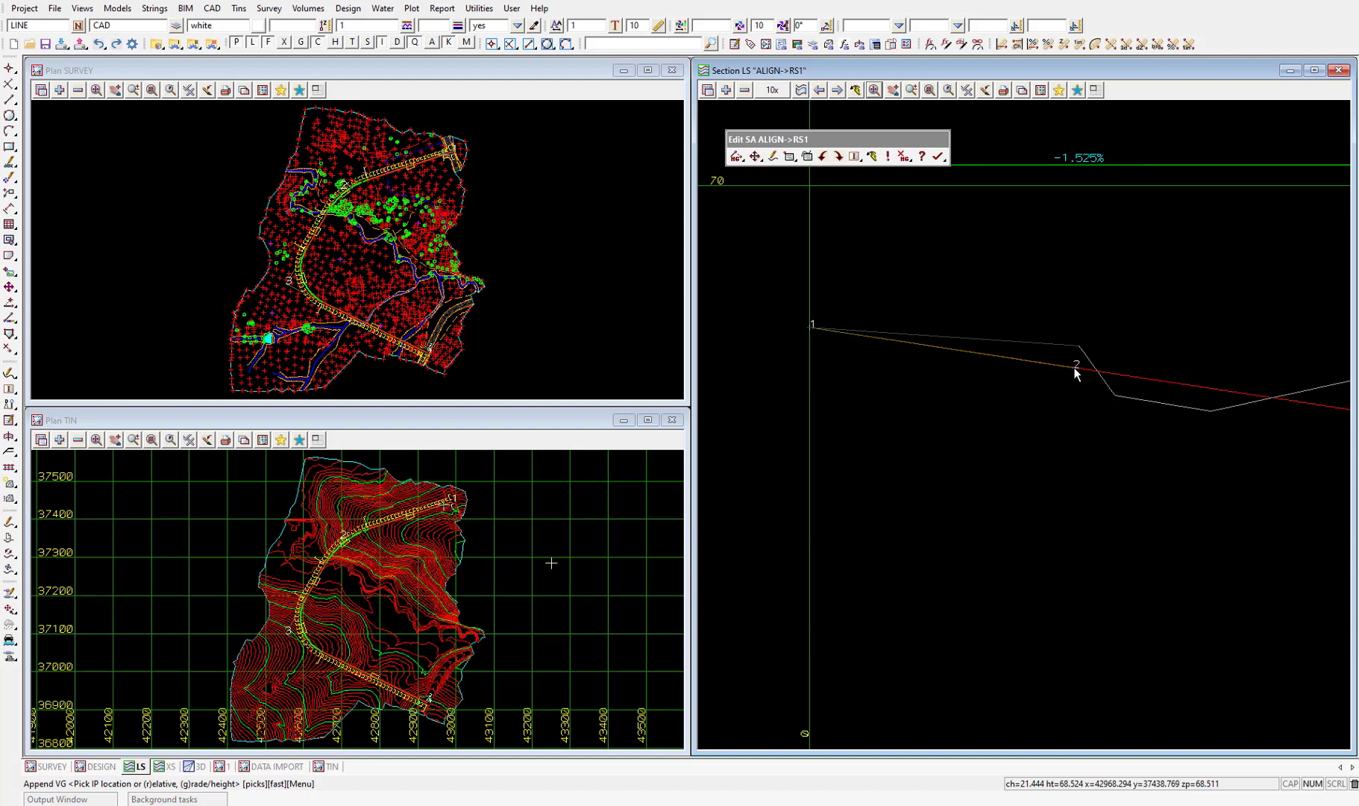
- Append the second VIP snapped to the end point of the survey ROAD string at about chainage 21.87
click(1080, 345)
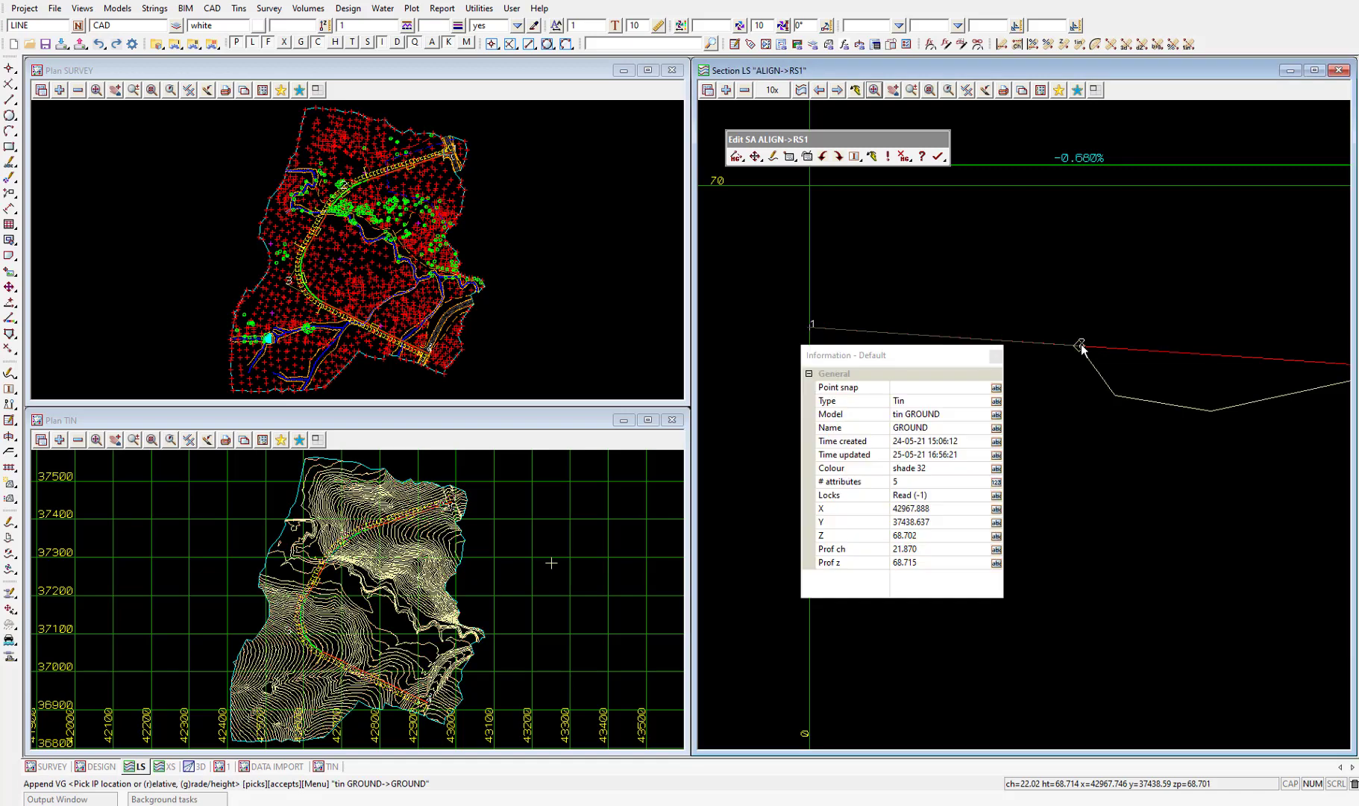
click(1080, 346)
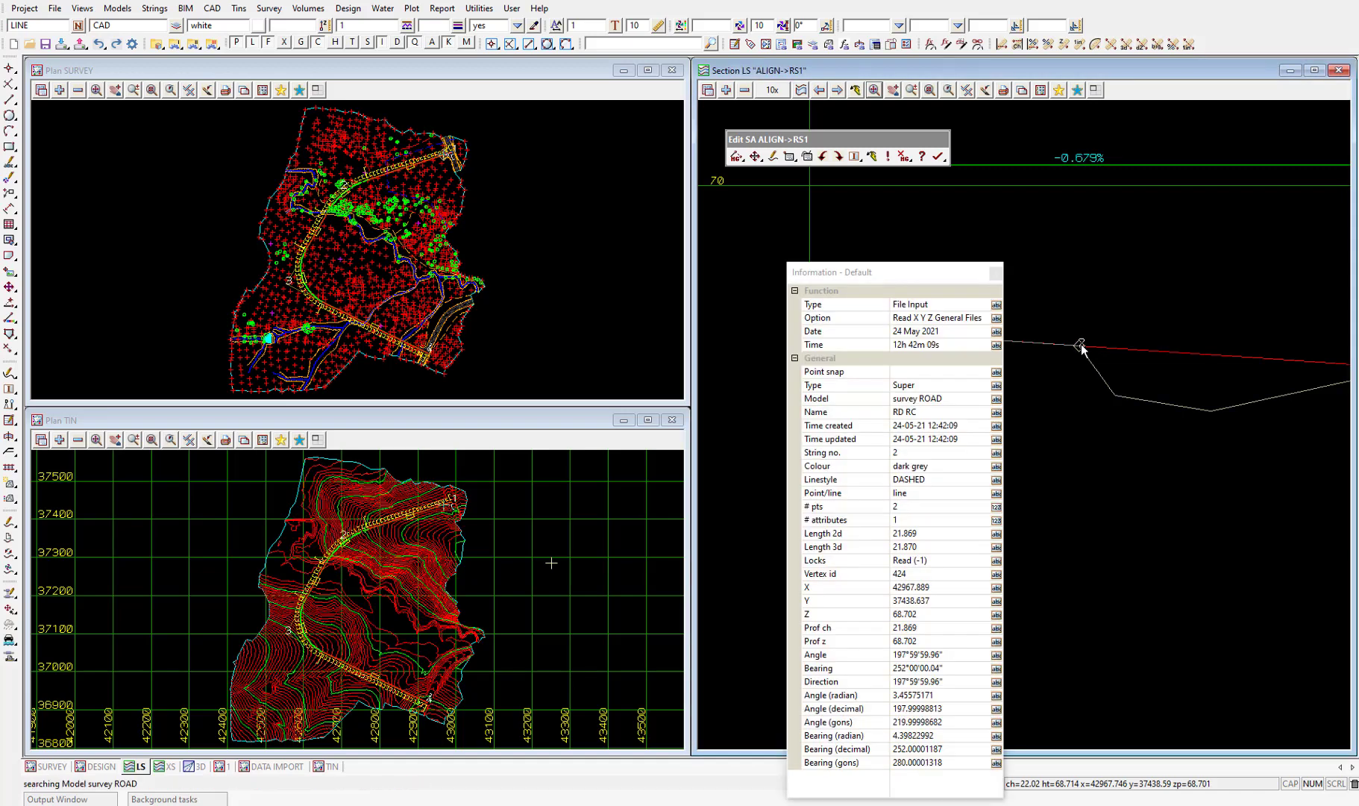
middle_click(1082, 347)
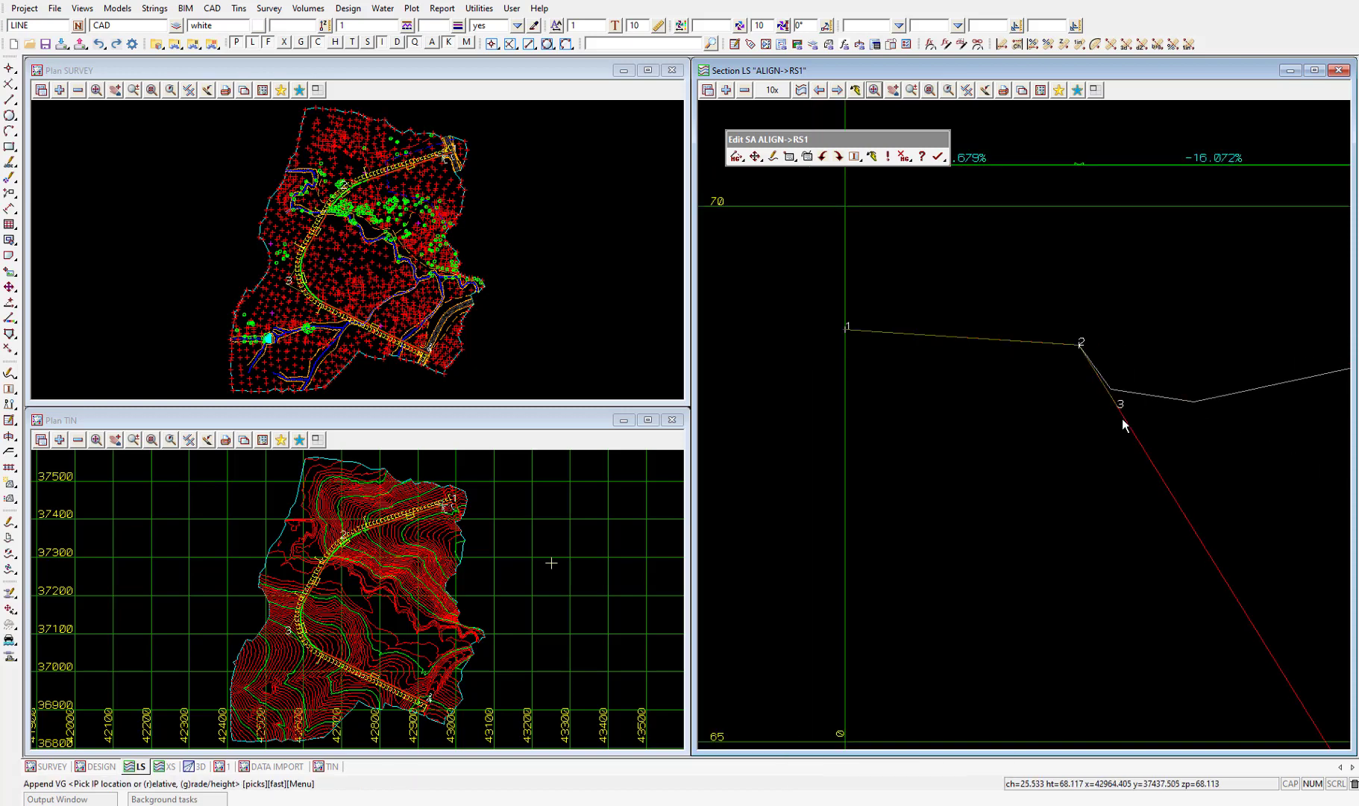
- Append the third VIP at chainage 412 and height 49.57
click(1144, 442)
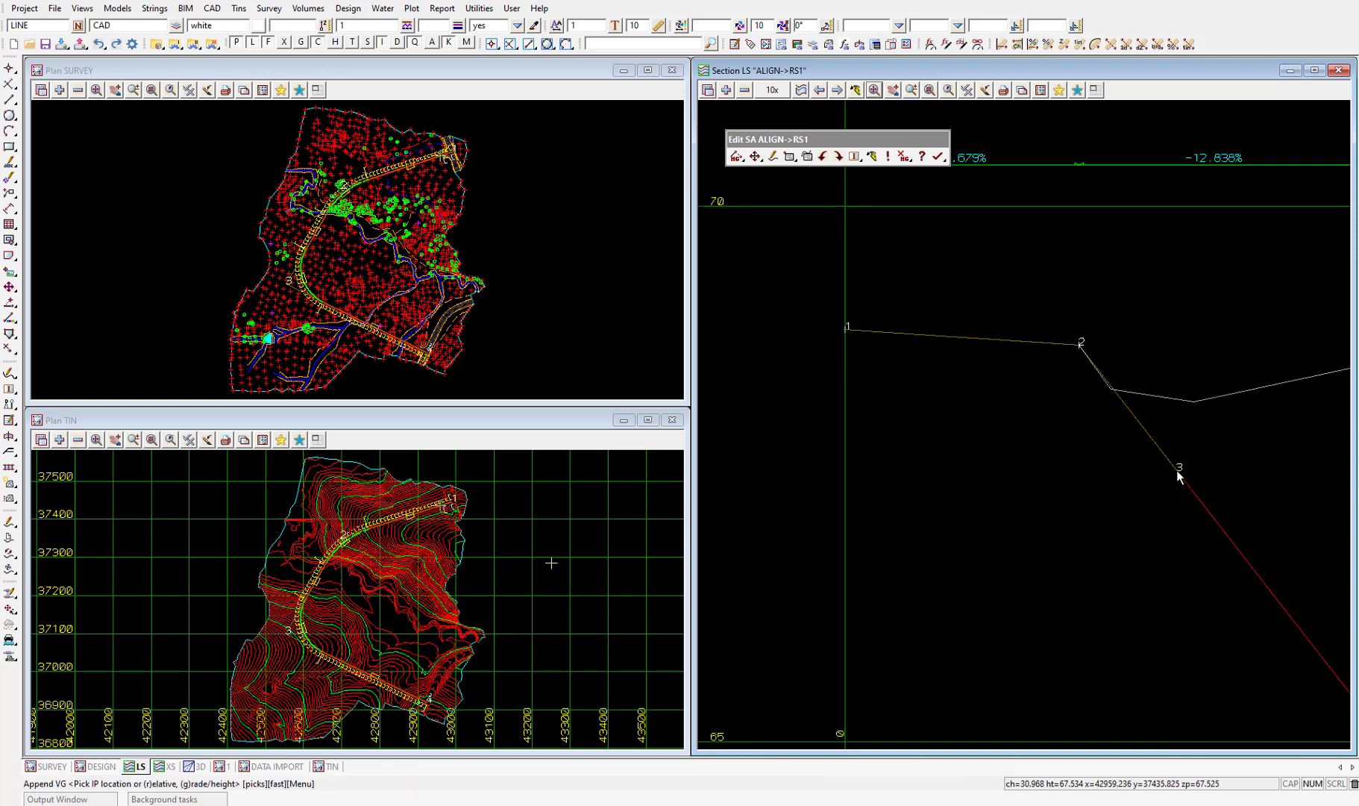
scroll(1016, 464, down, 6)
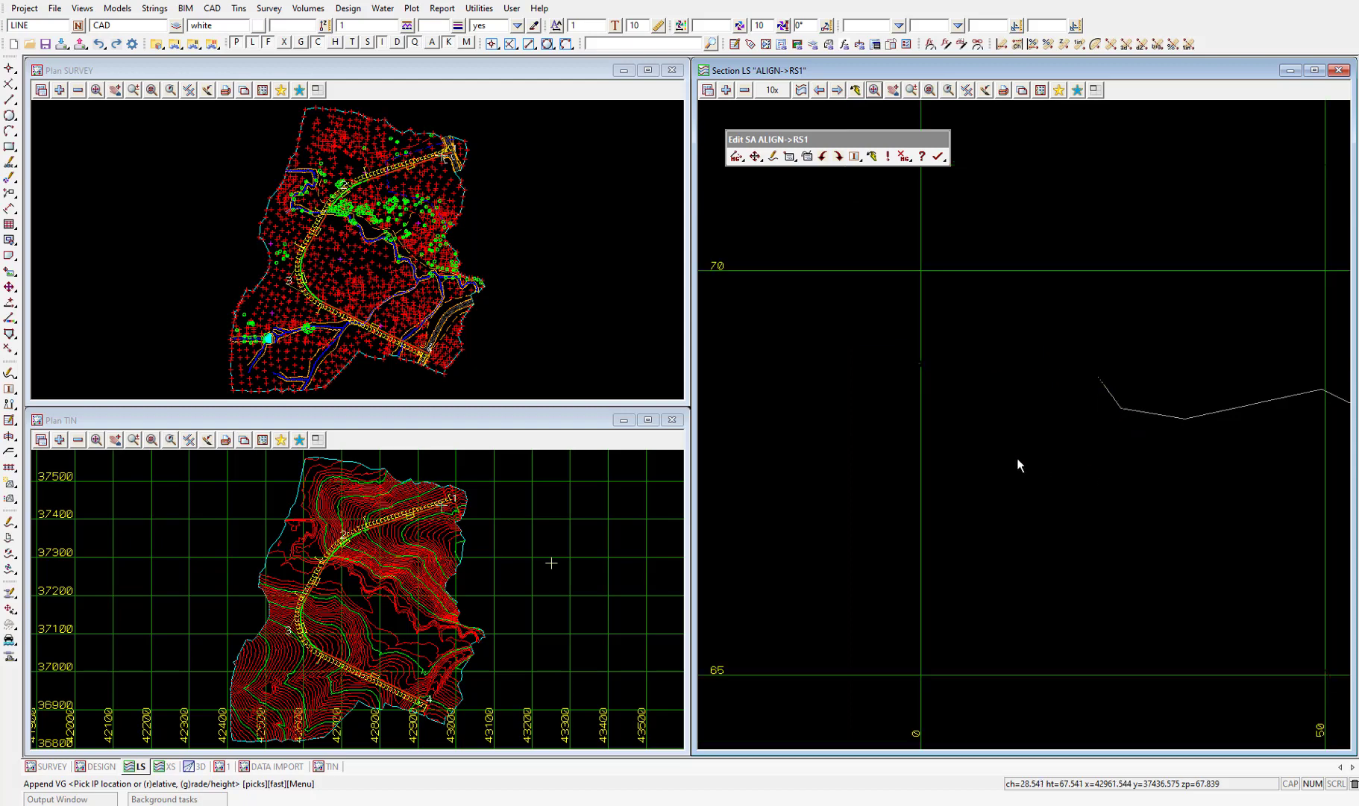
scroll(901, 447, down, 1)
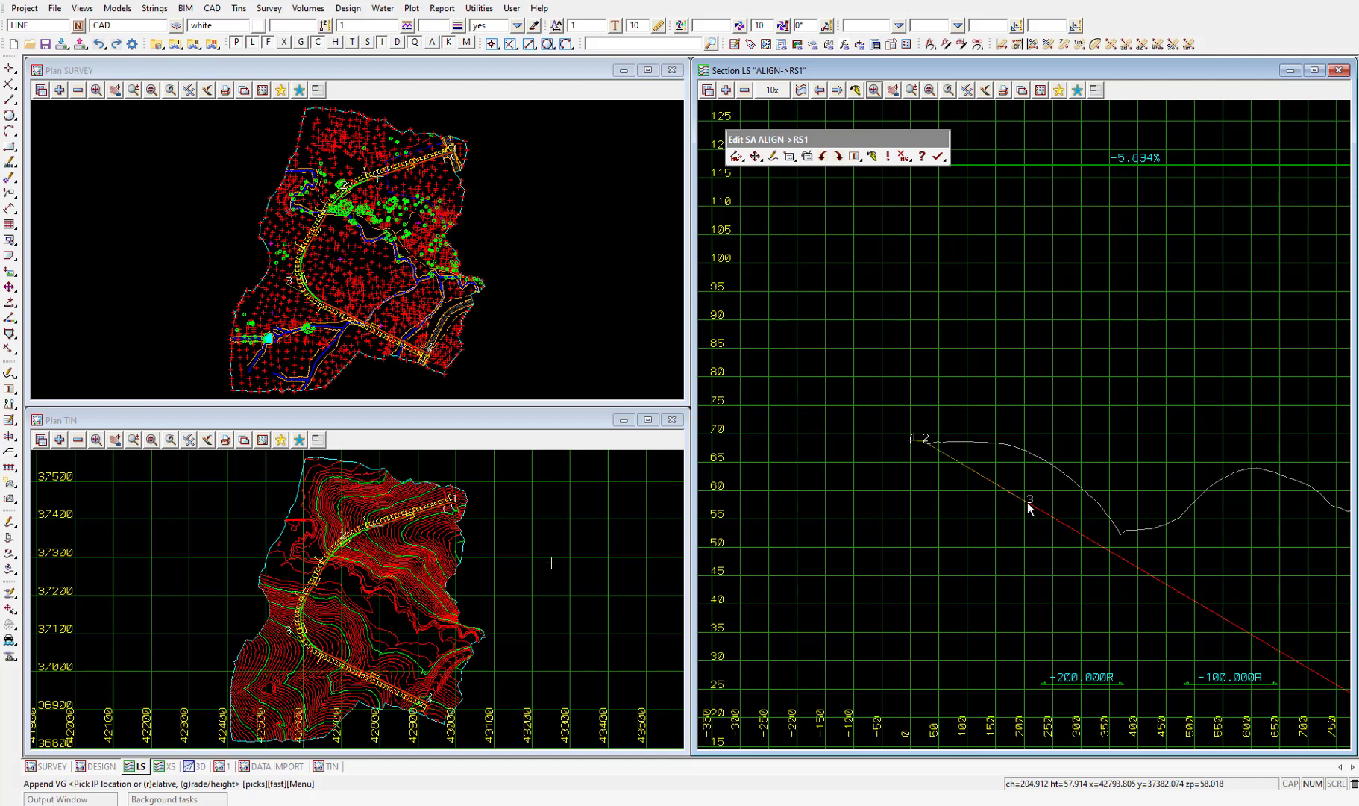
text(412)
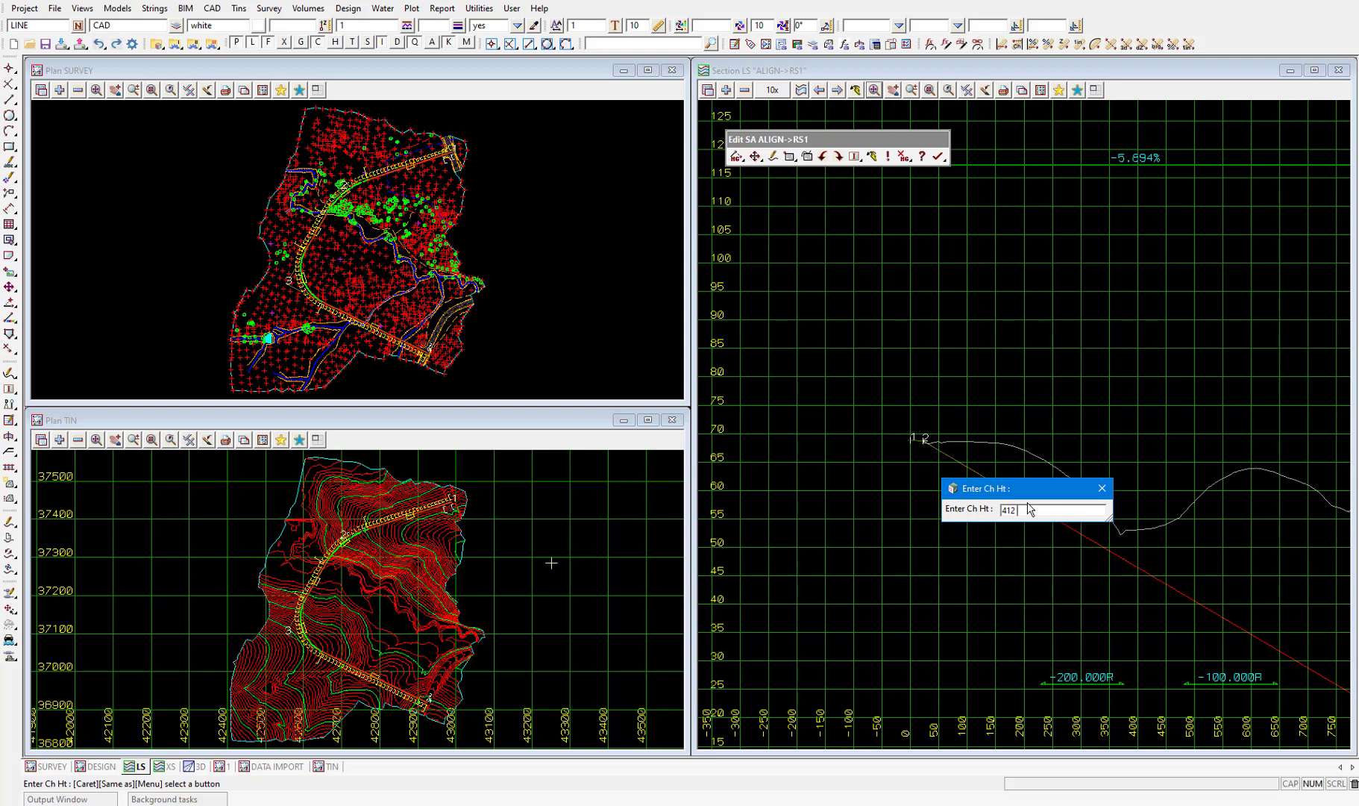
text(49.57)
key(Return)
- Append the fourth VIP at chainage 600 and height 66.33
scroll(879, 489, down, 3)
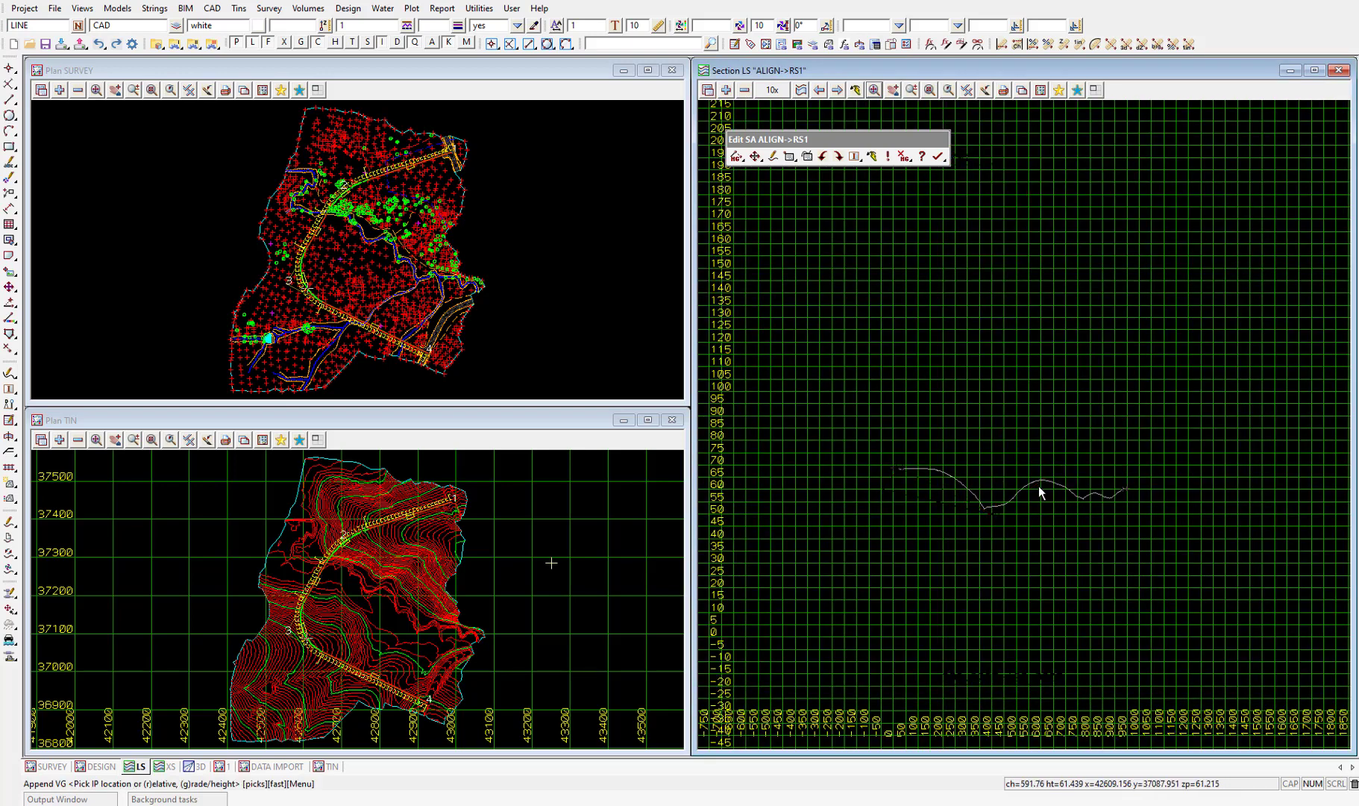
scroll(1038, 486, up, 2)
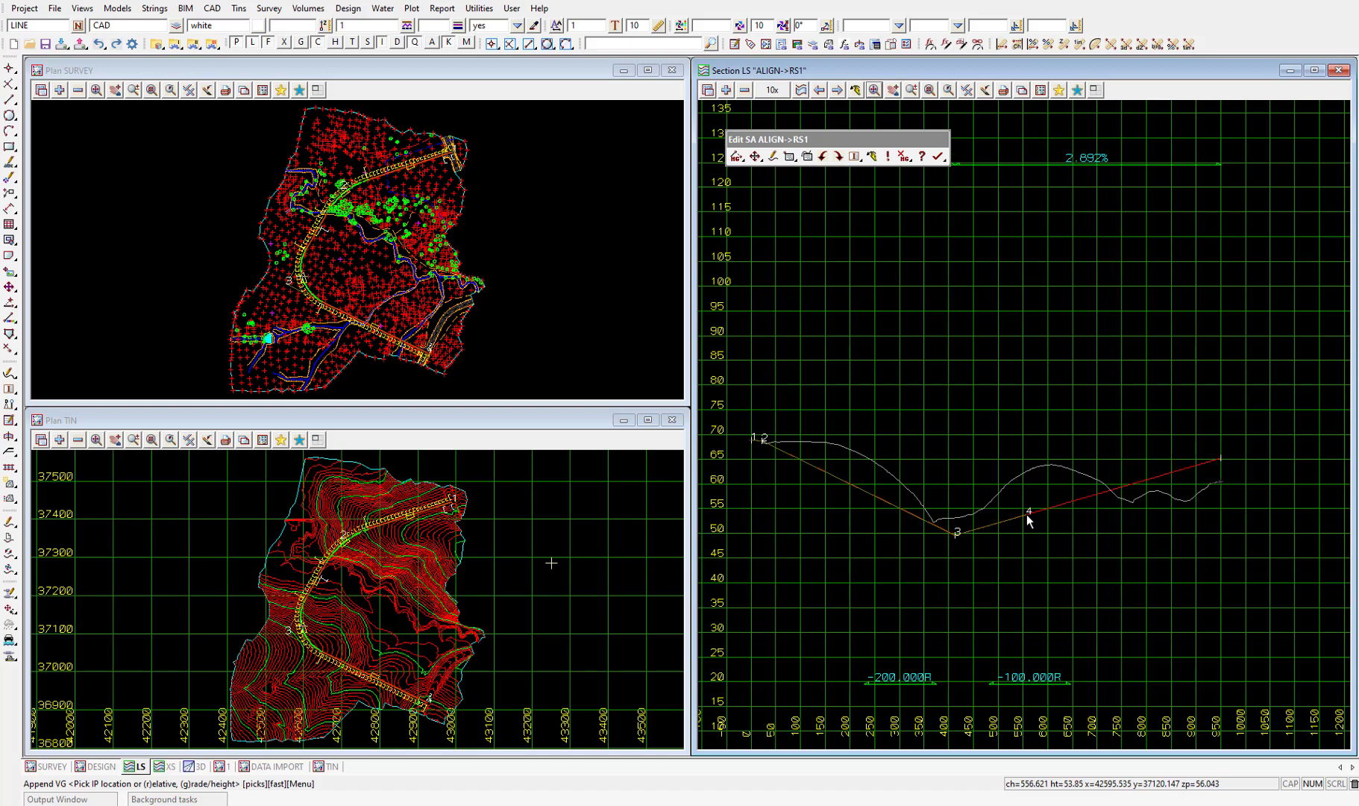
text(600)
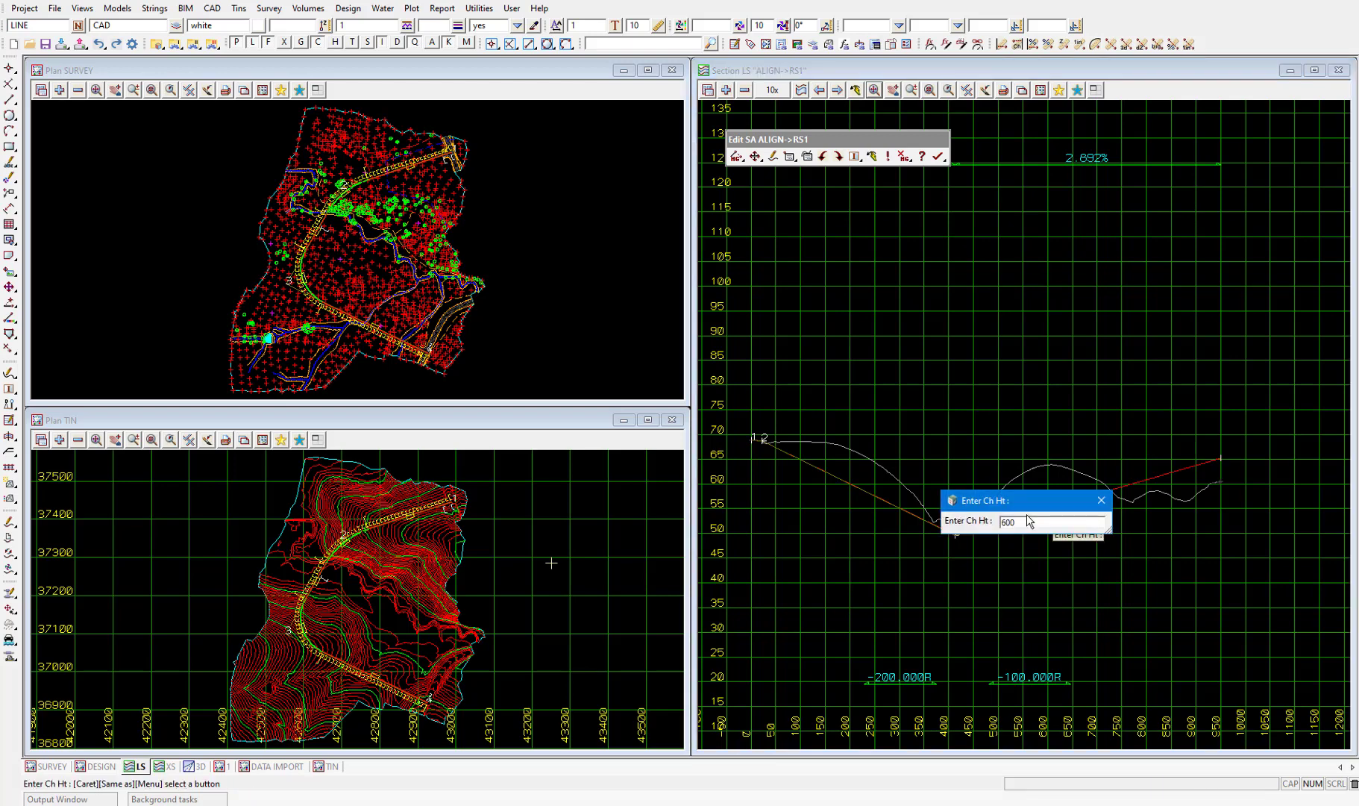
text( 66.33)
key(Return)
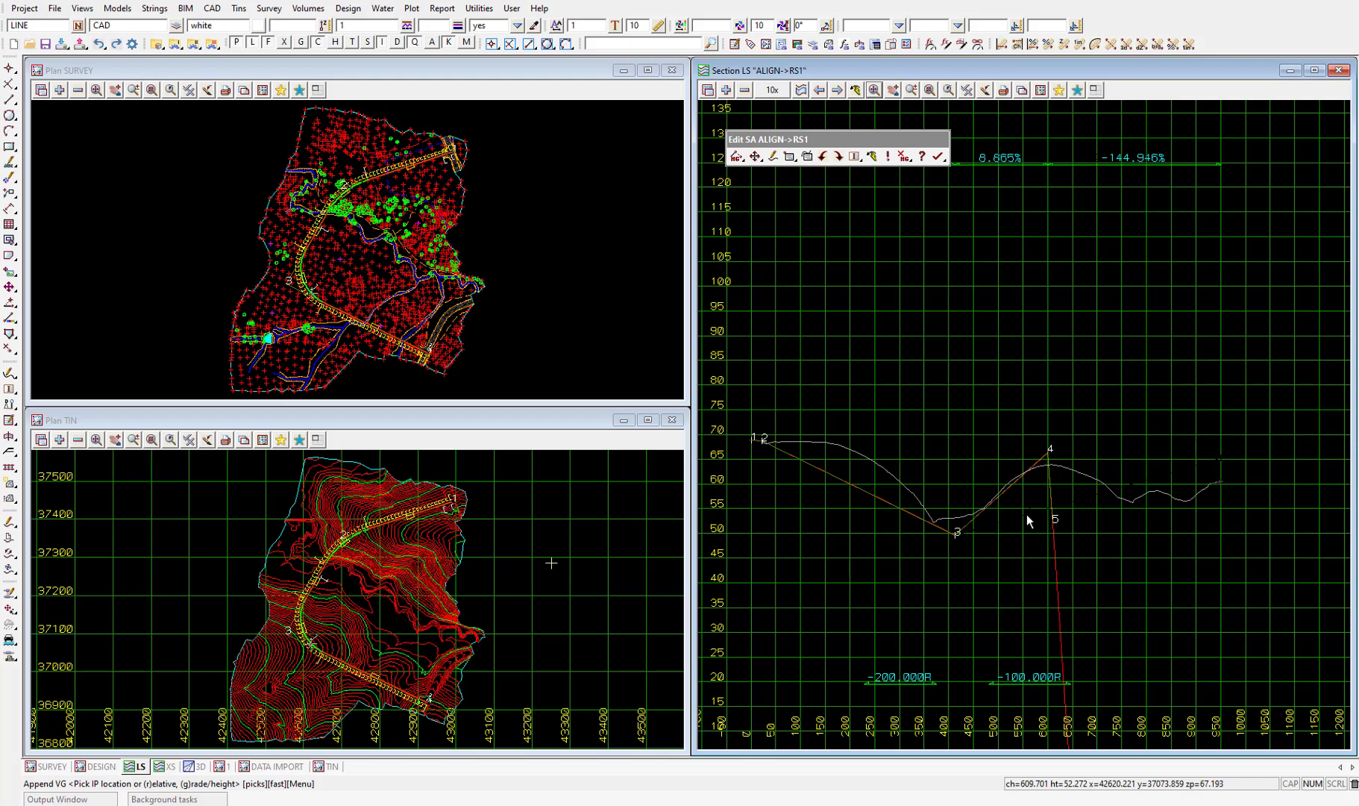
- Append the fifth VIP snapped to the survey ROAD string point at about chainage 928.63
scroll(1235, 480, up, 2)
scroll(1234, 480, up, 2)
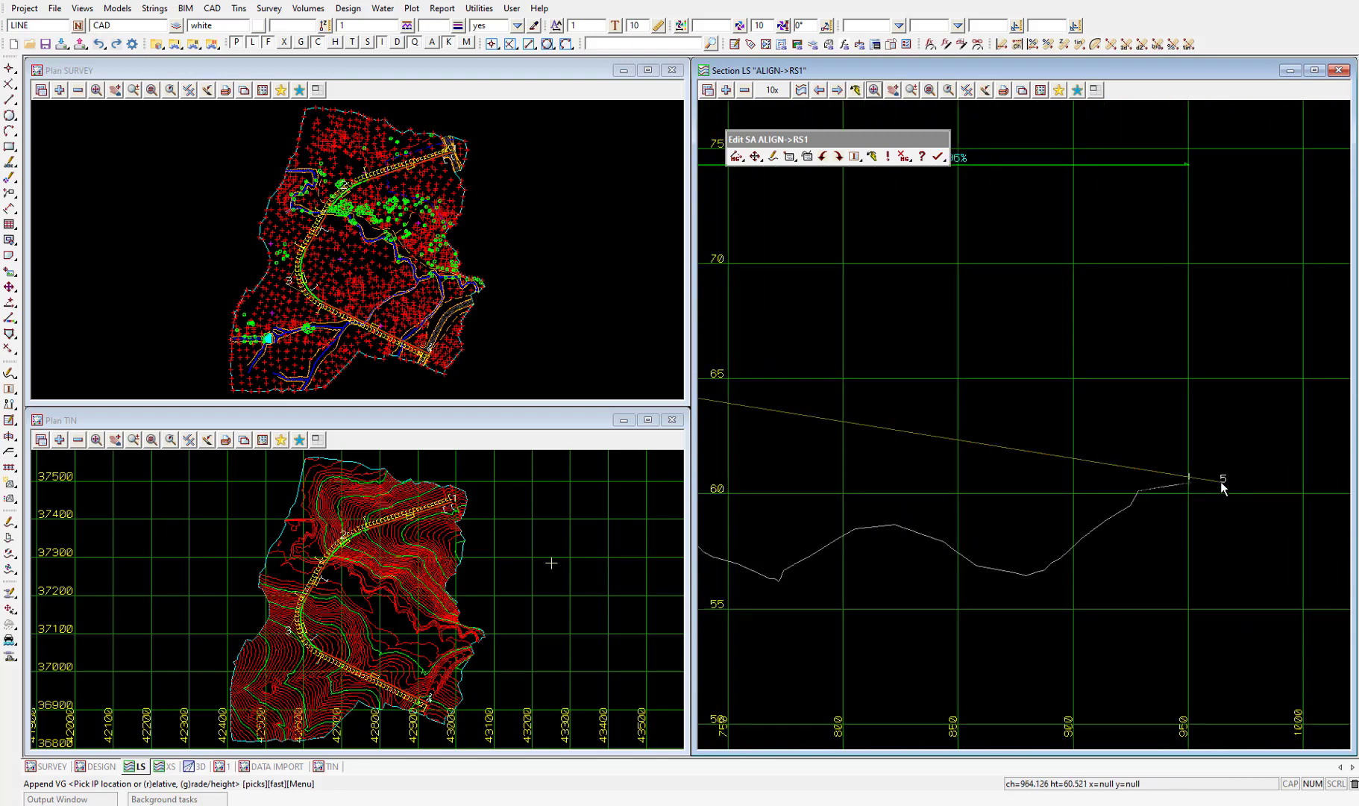
scroll(1133, 492, up, 3)
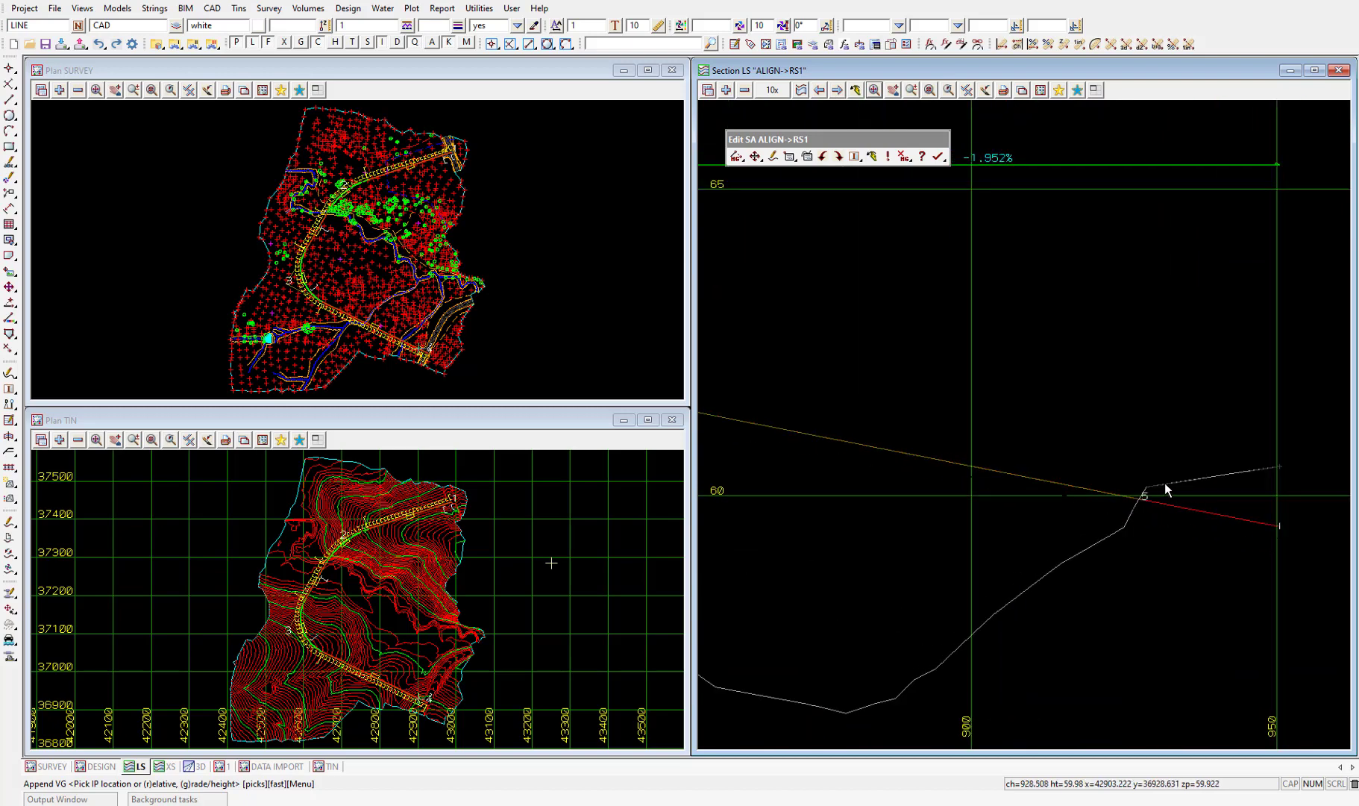
scroll(1163, 485, up, 2)
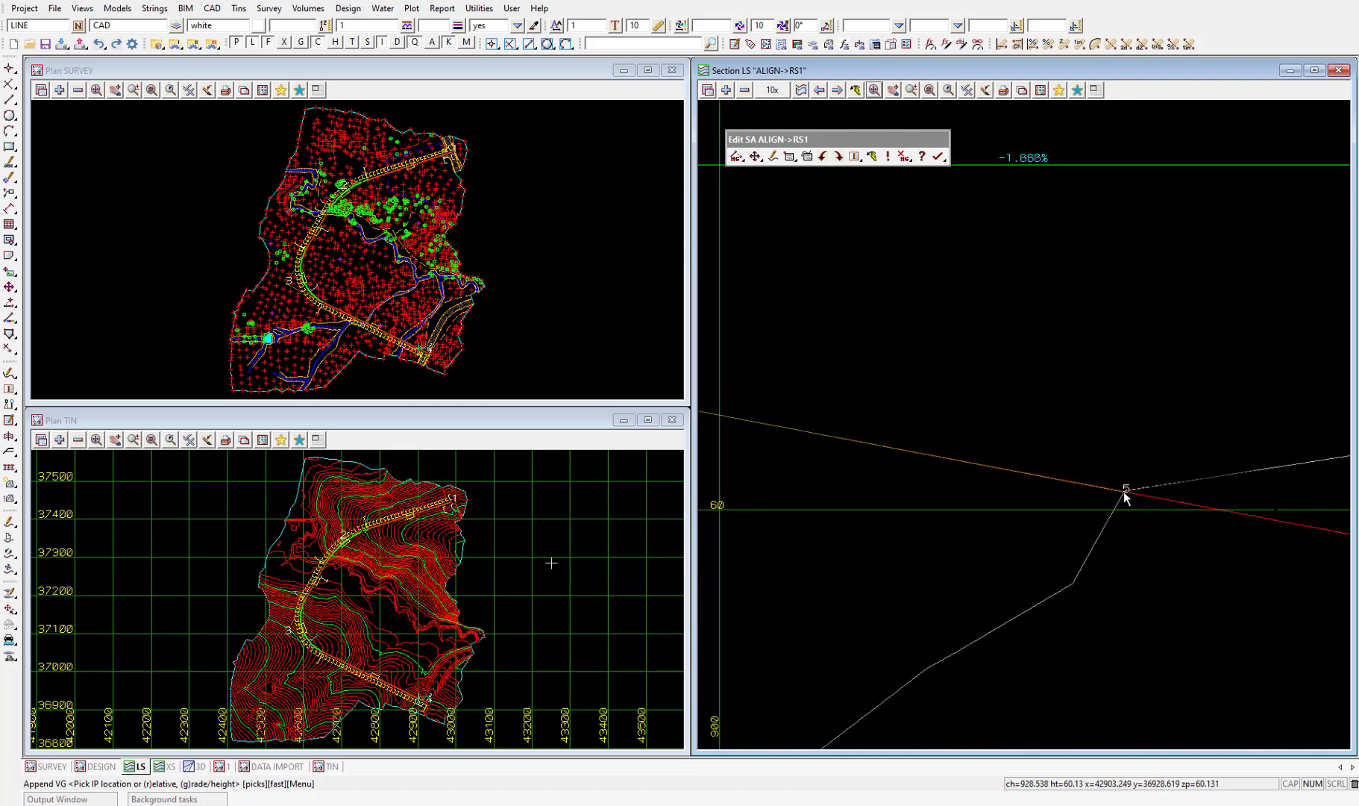
click(1124, 492)
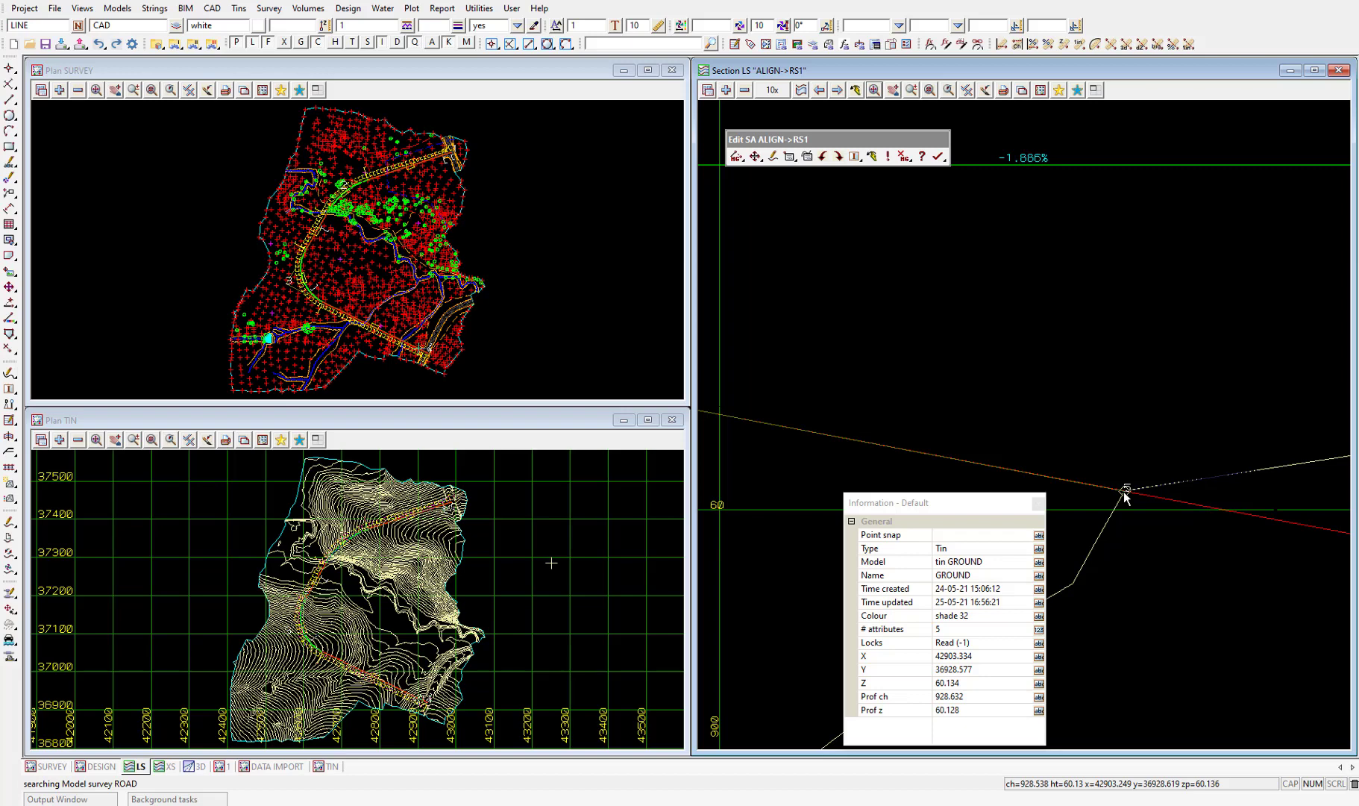
click(1125, 493)
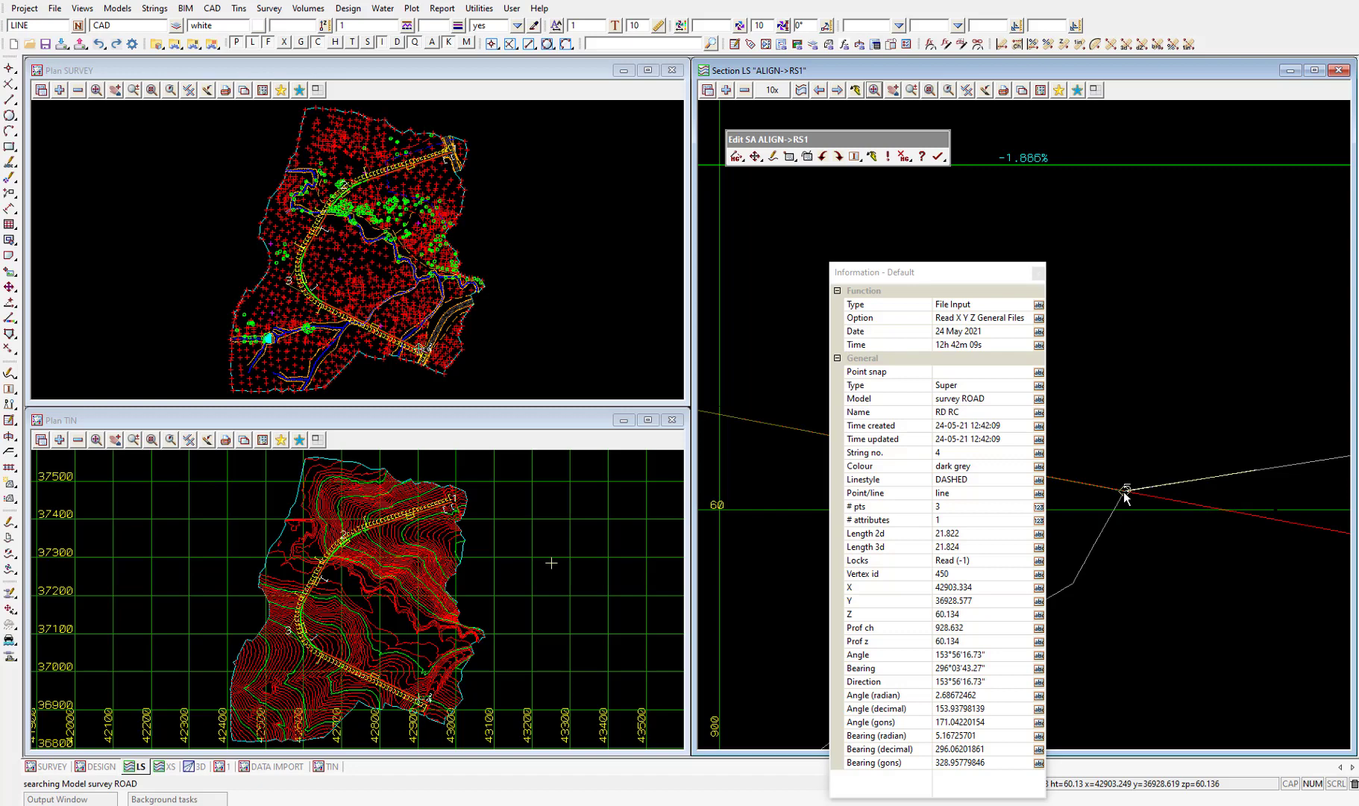
click(1127, 495)
- Append the sixth VIP snapped to the survey ROAD string point at about chainage 950.45, and finish appending
scroll(1144, 522, down, 1)
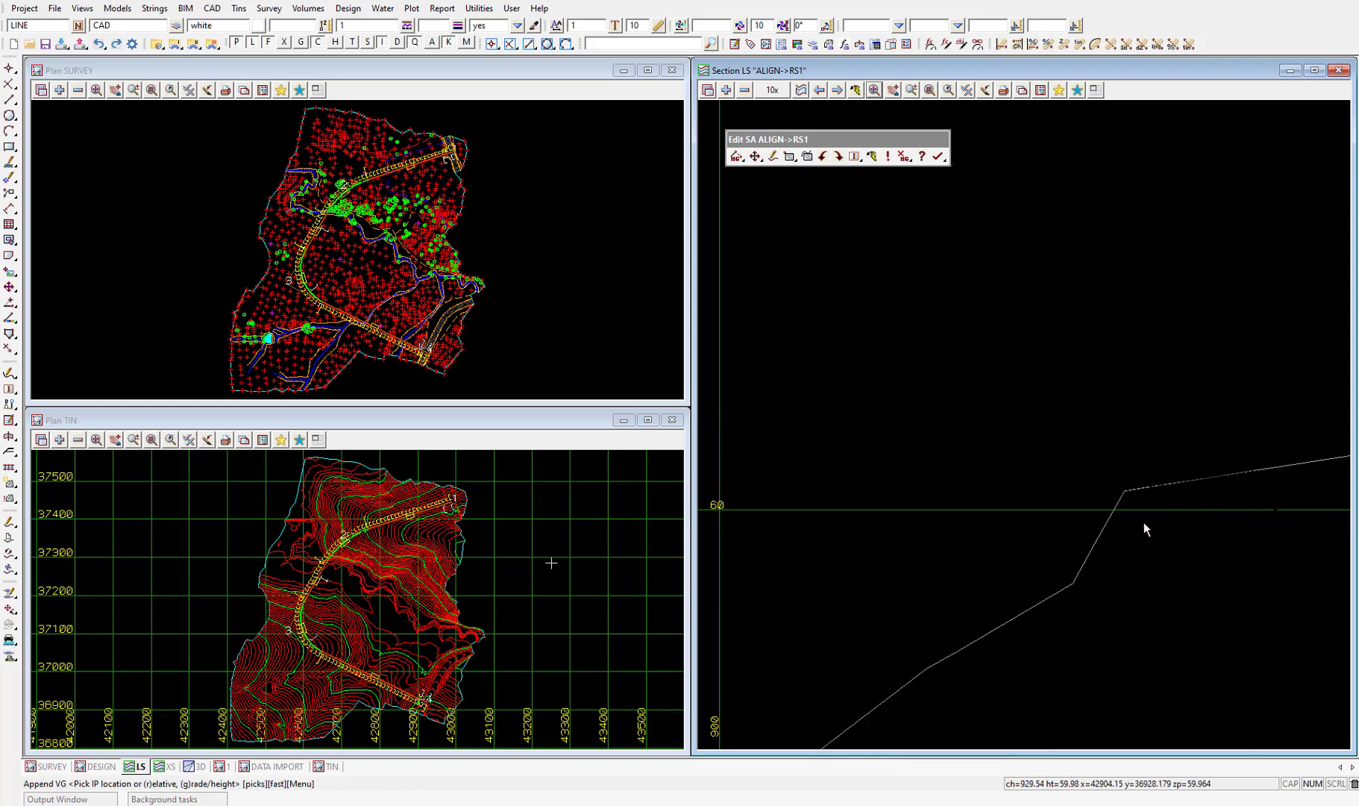
scroll(1108, 542, down, 2)
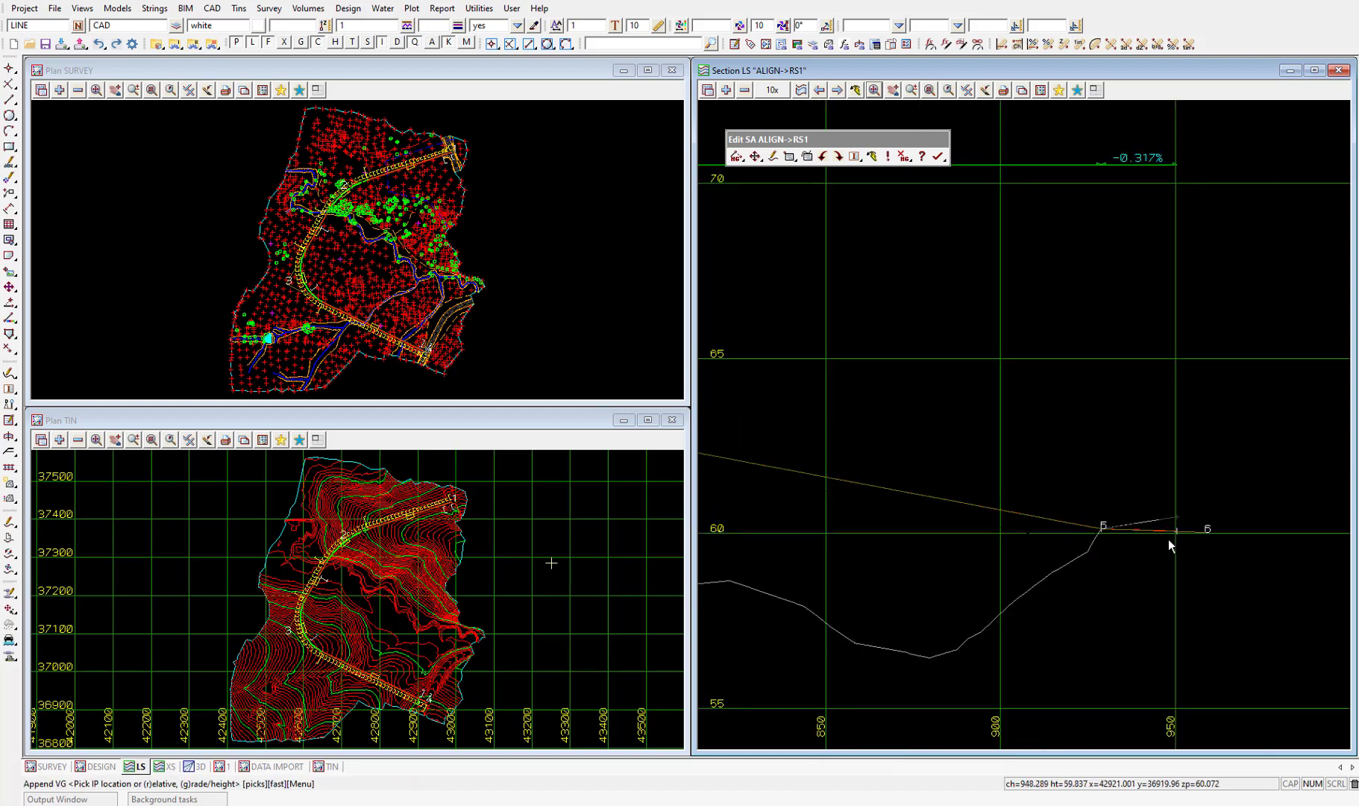
scroll(1168, 539, up, 1)
scroll(1168, 539, down, 1)
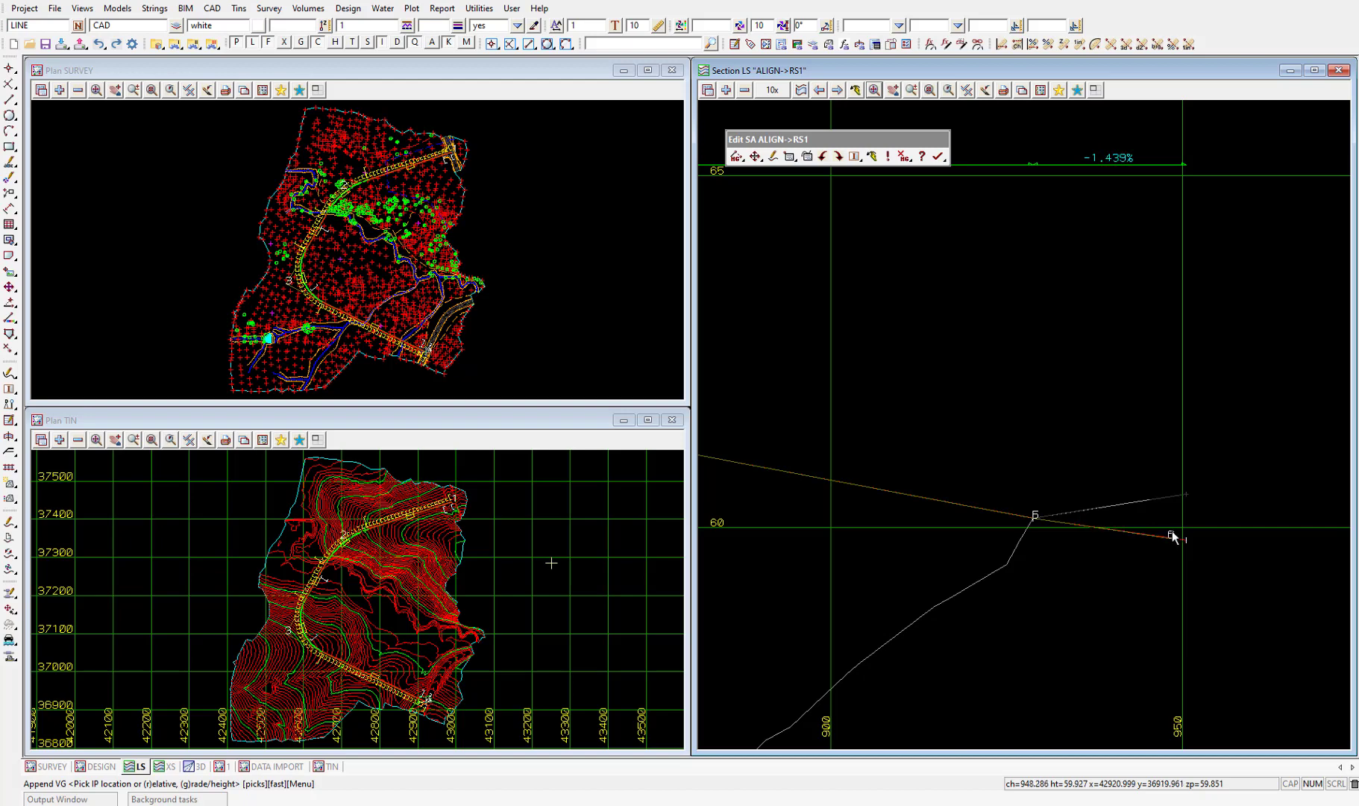
scroll(1194, 485, up, 3)
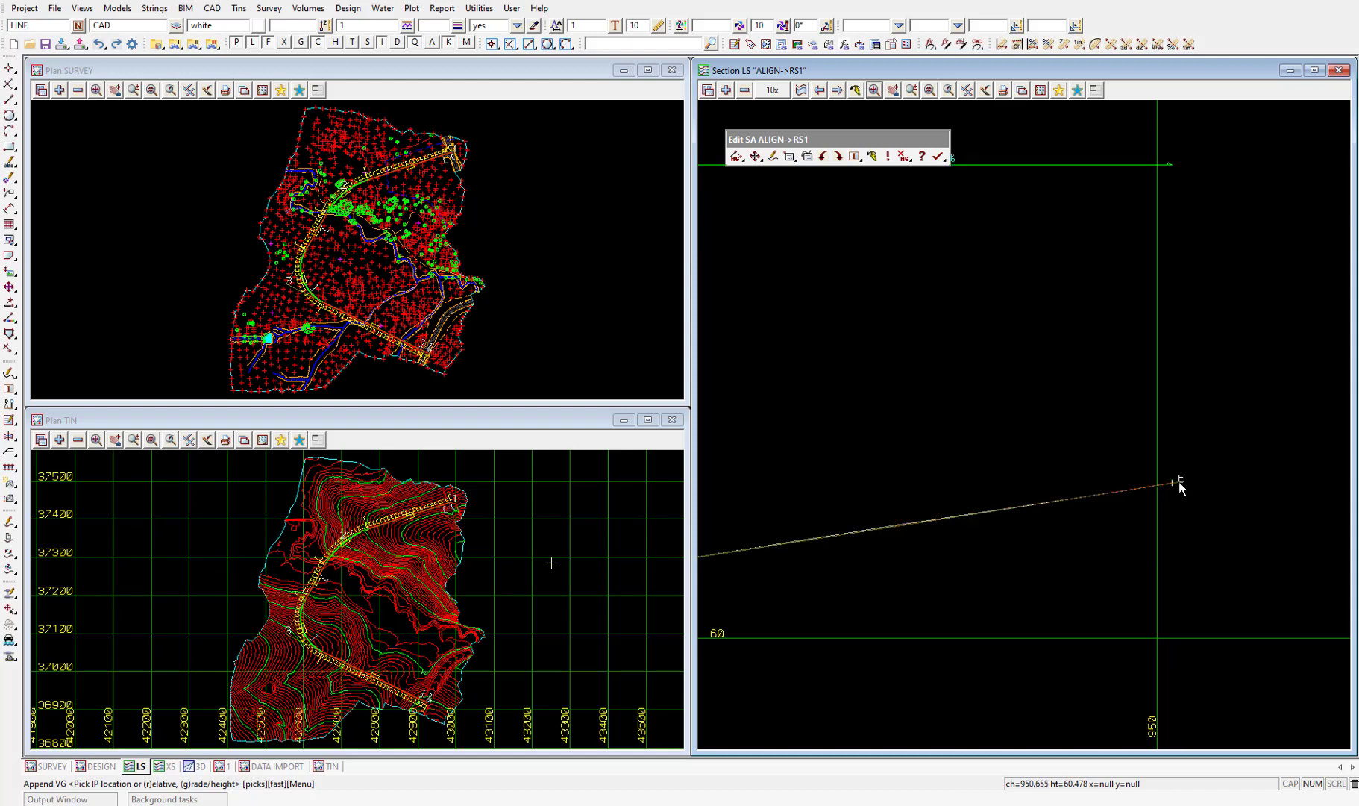
click(1178, 483)
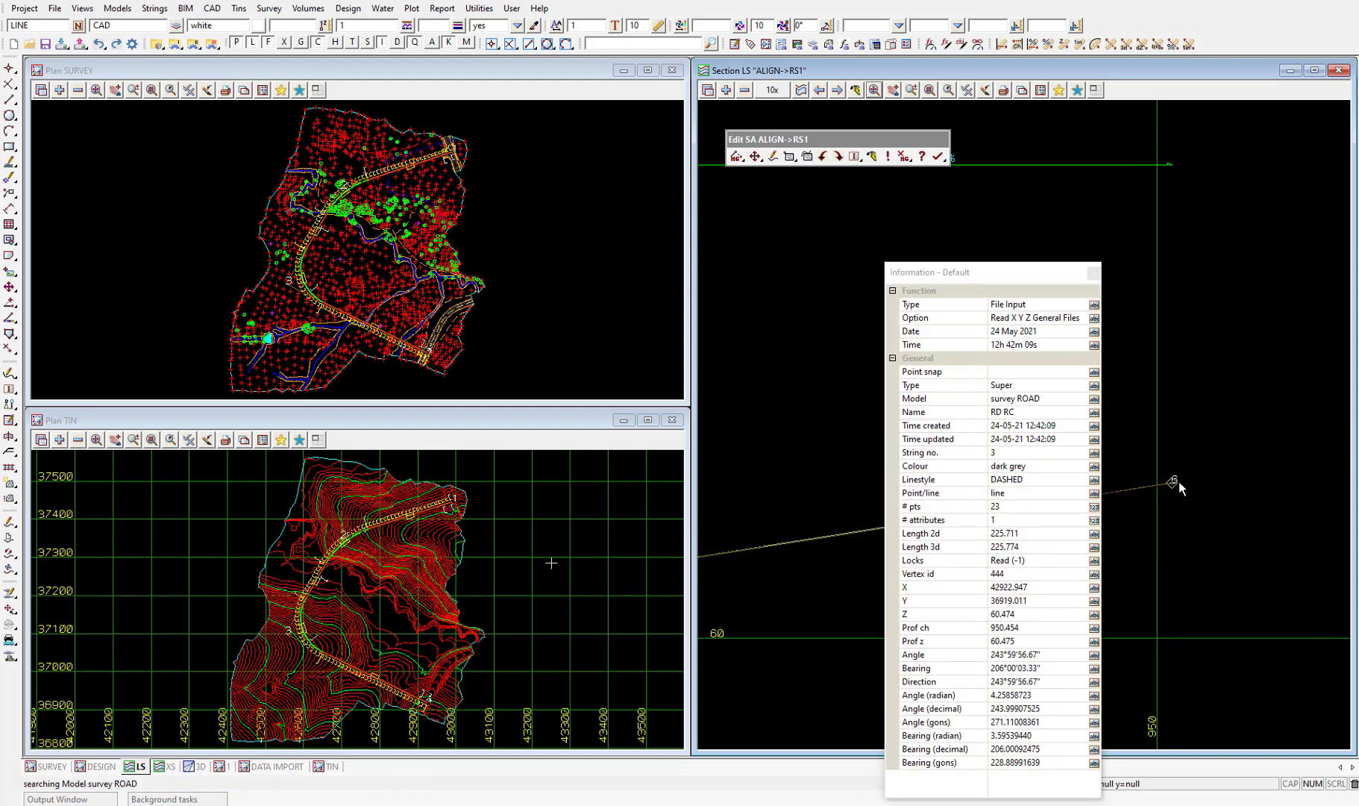
click(1178, 481)
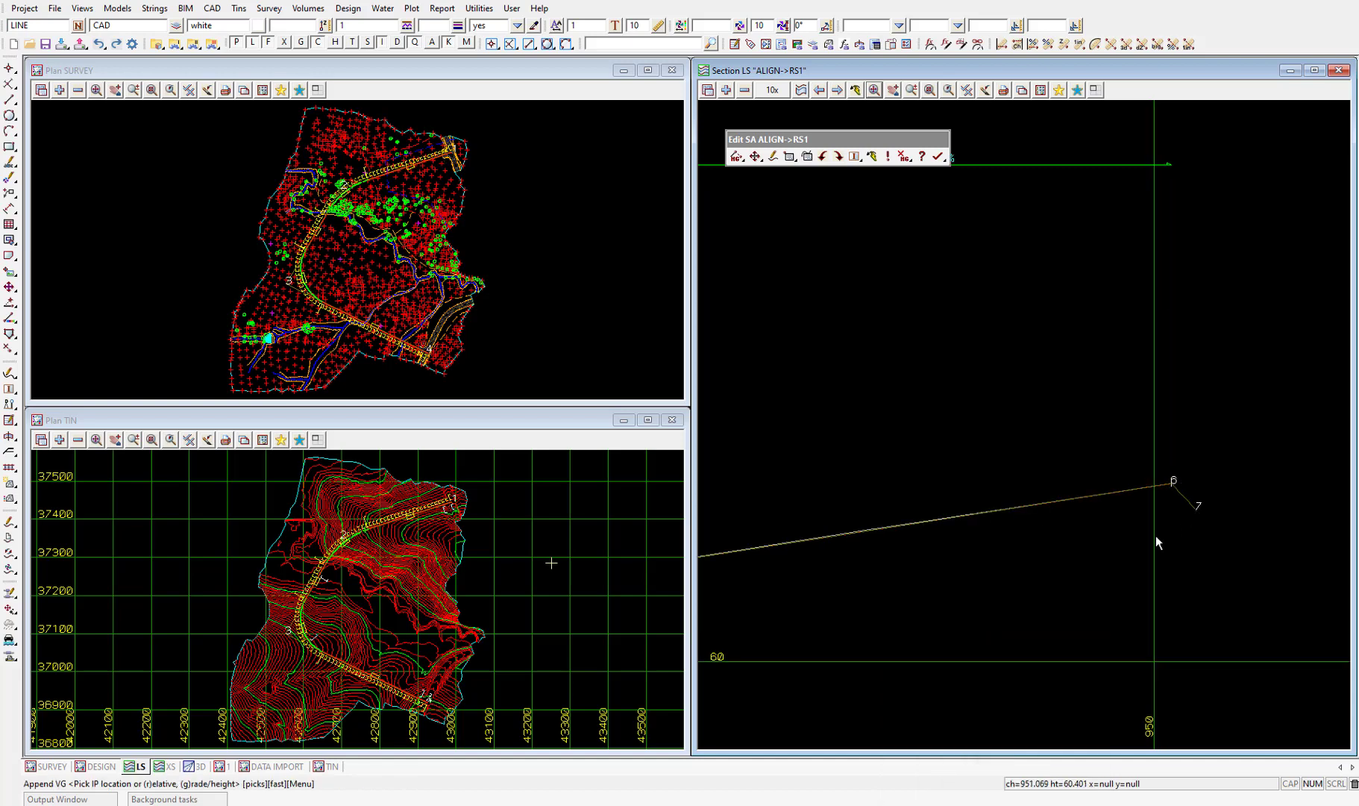
scroll(1093, 556, down, 4)
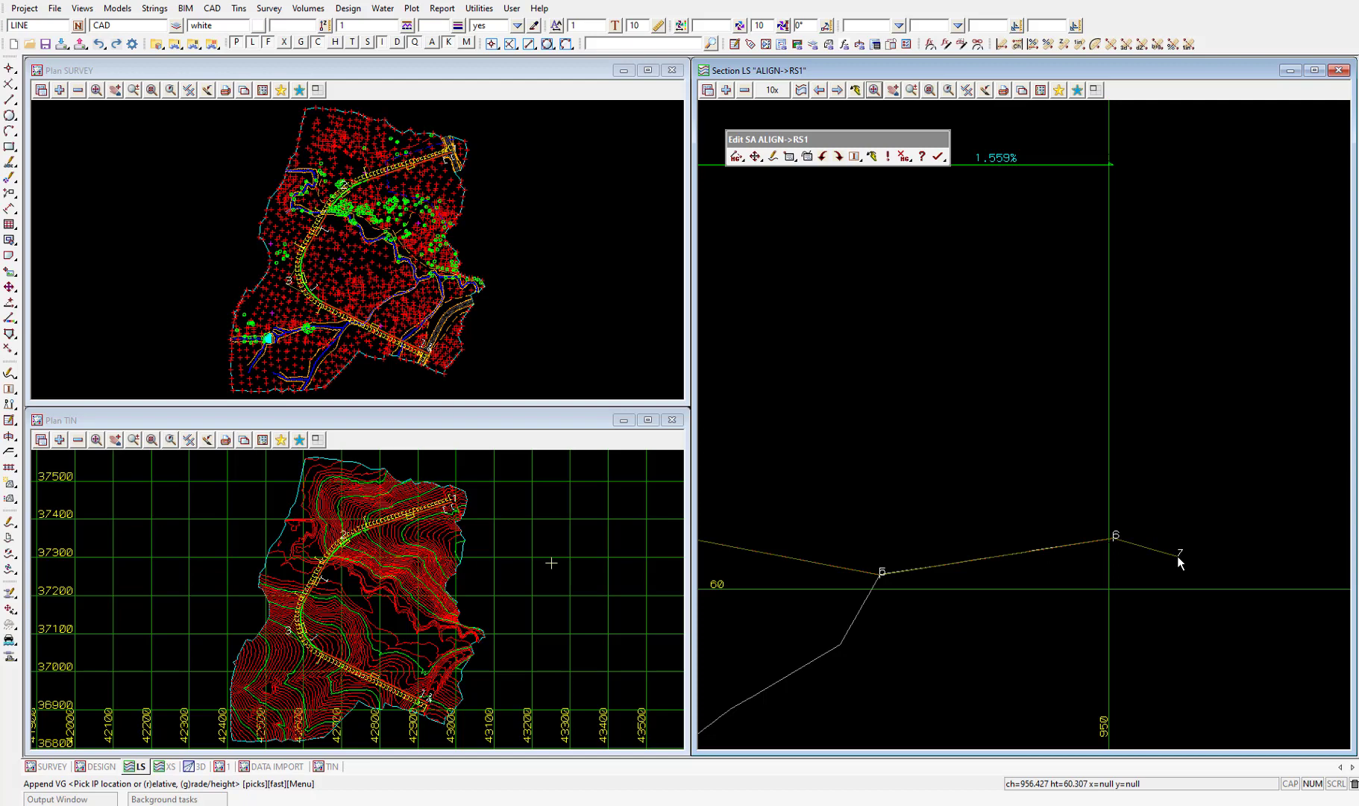
key(Escape)
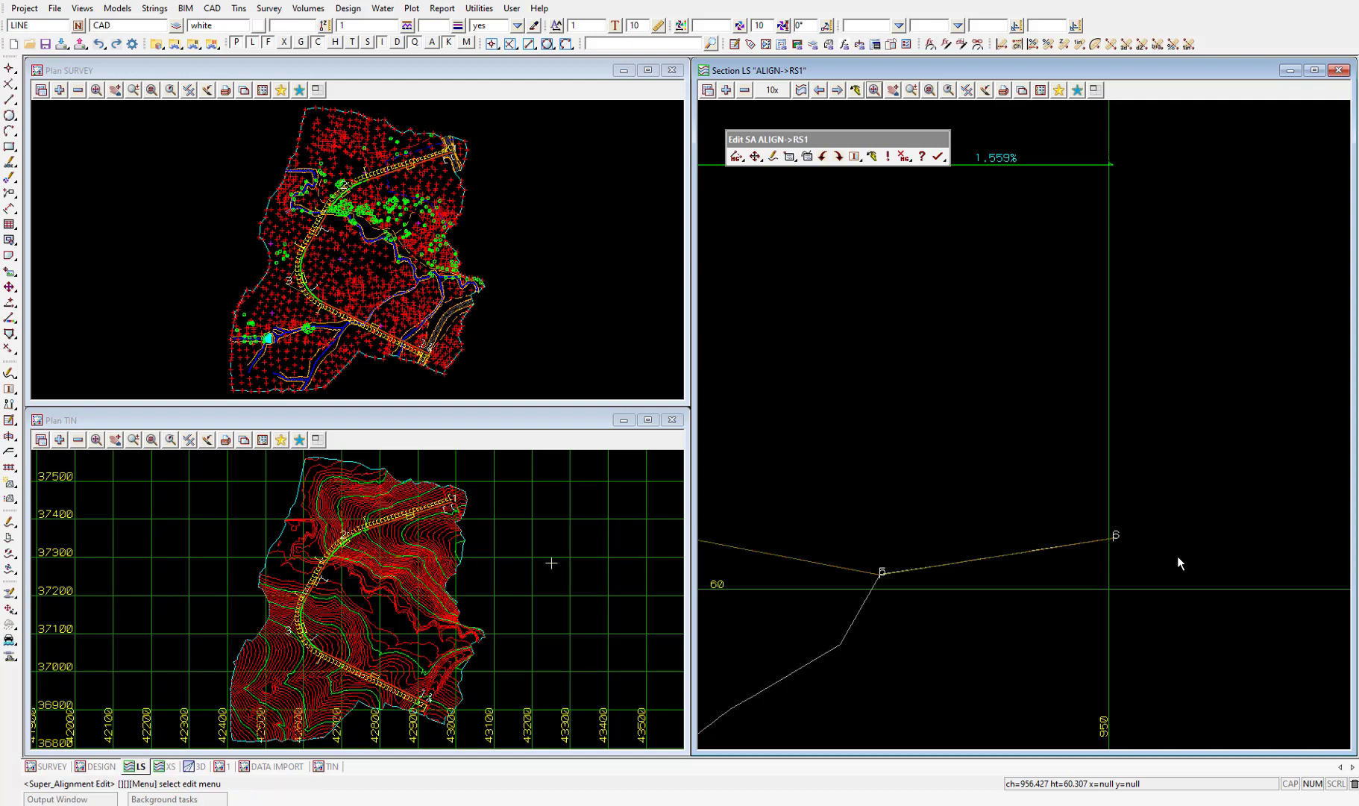
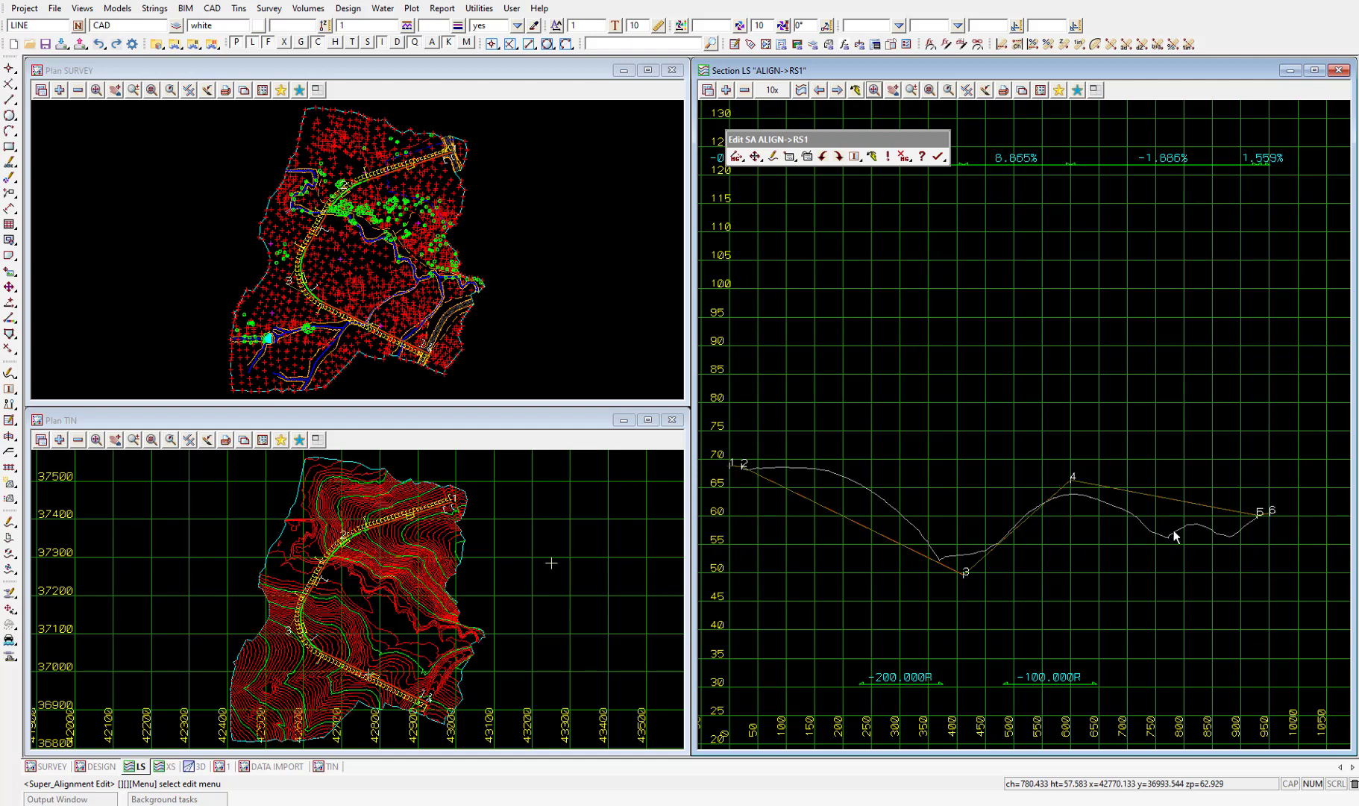
- Insert a VIP by grade from start VIP 2, using grade -0.679 and a distance of 40
click(737, 160)
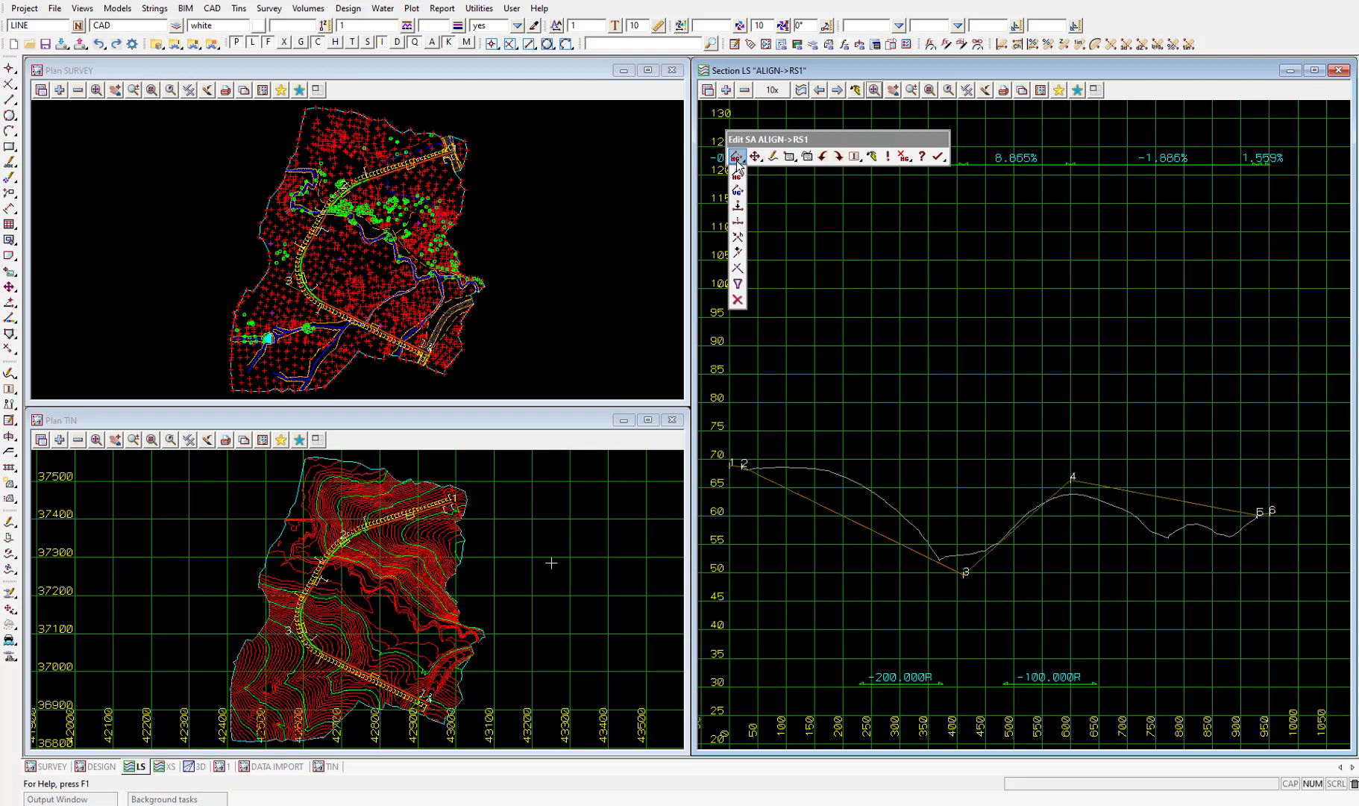
click(738, 253)
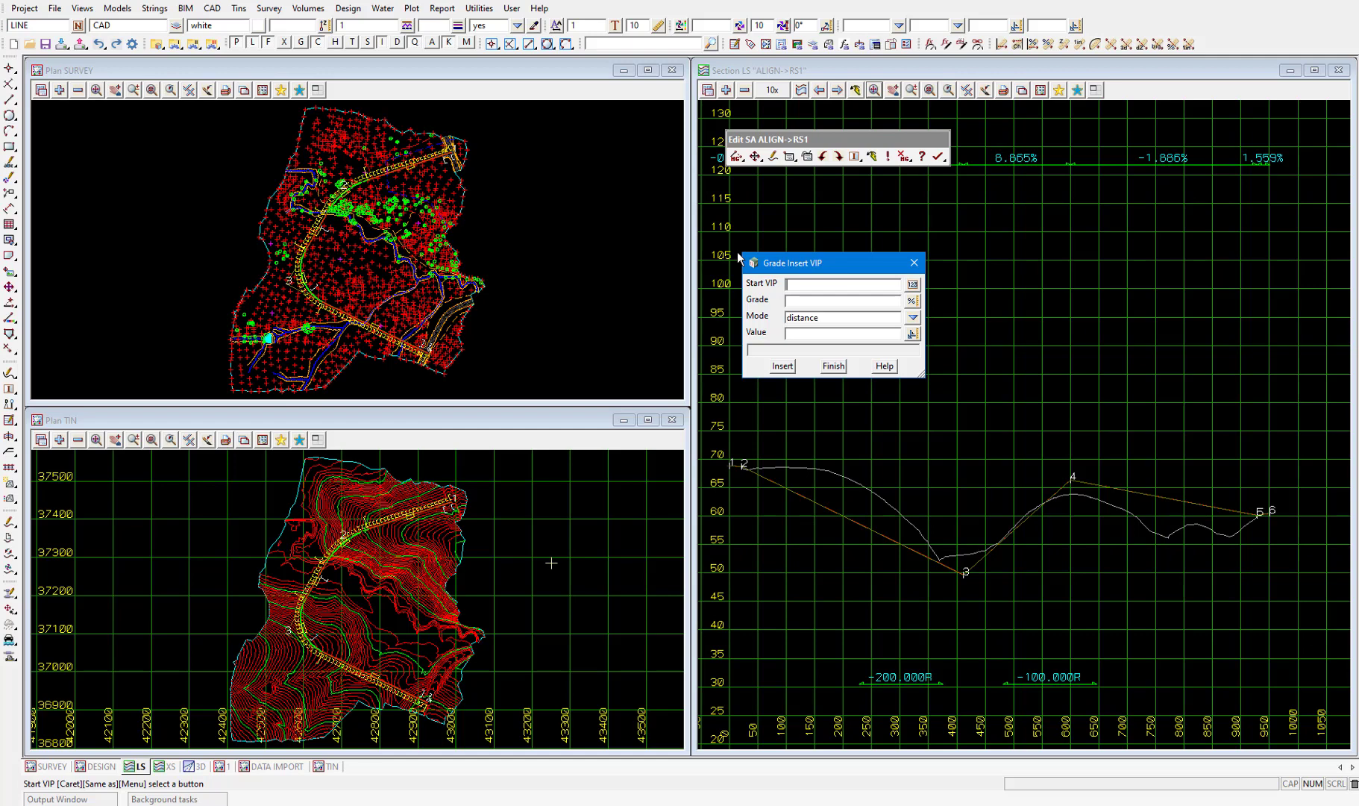
text(2)
scroll(1087, 447, up, 3)
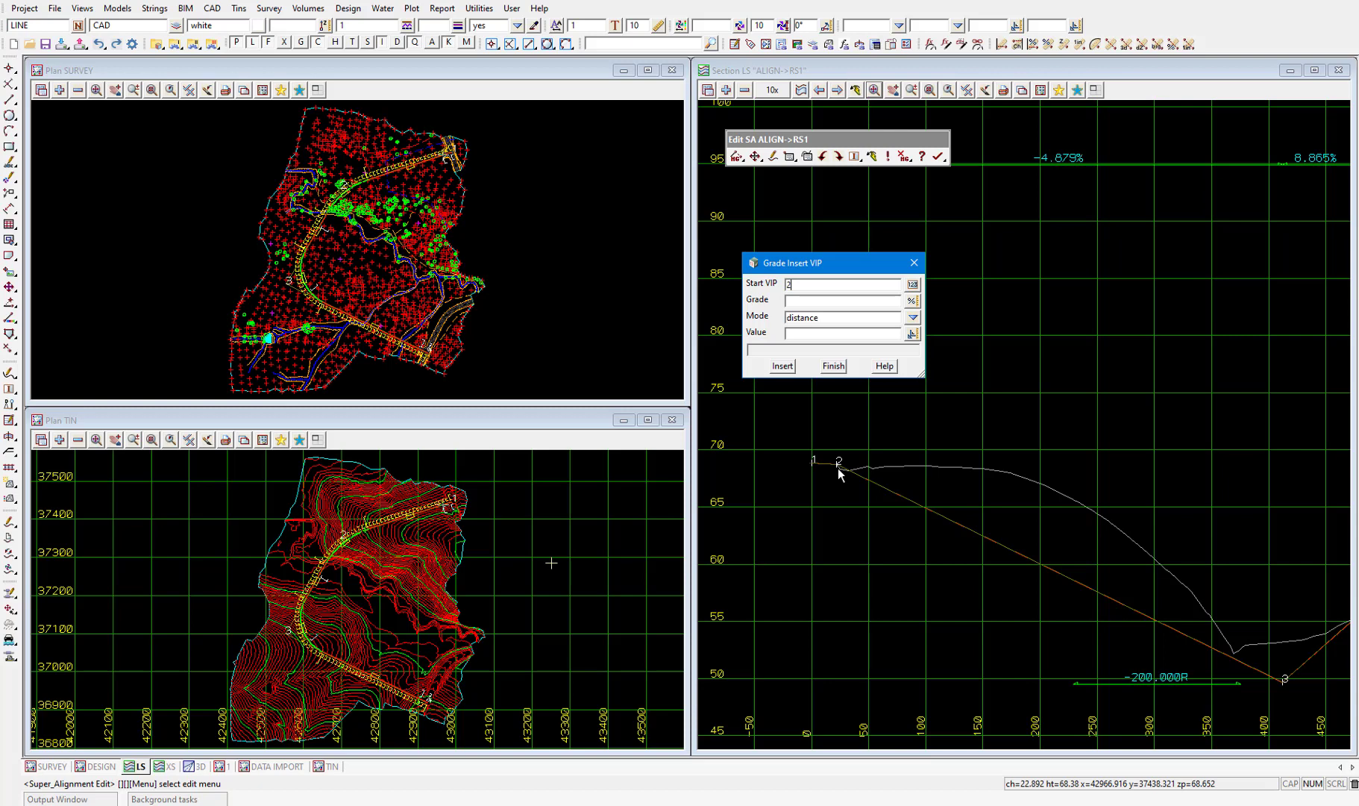
drag(807, 140, 825, 210)
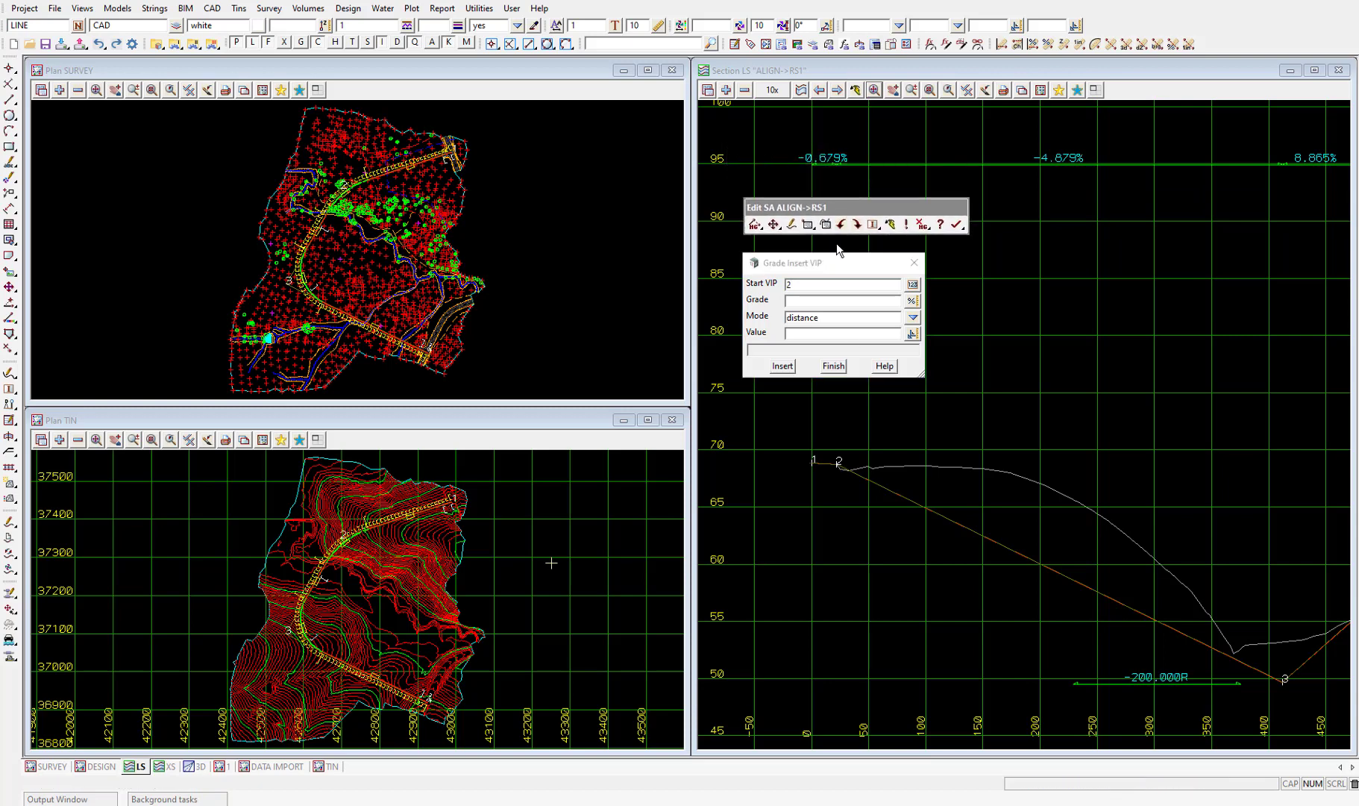
click(862, 456)
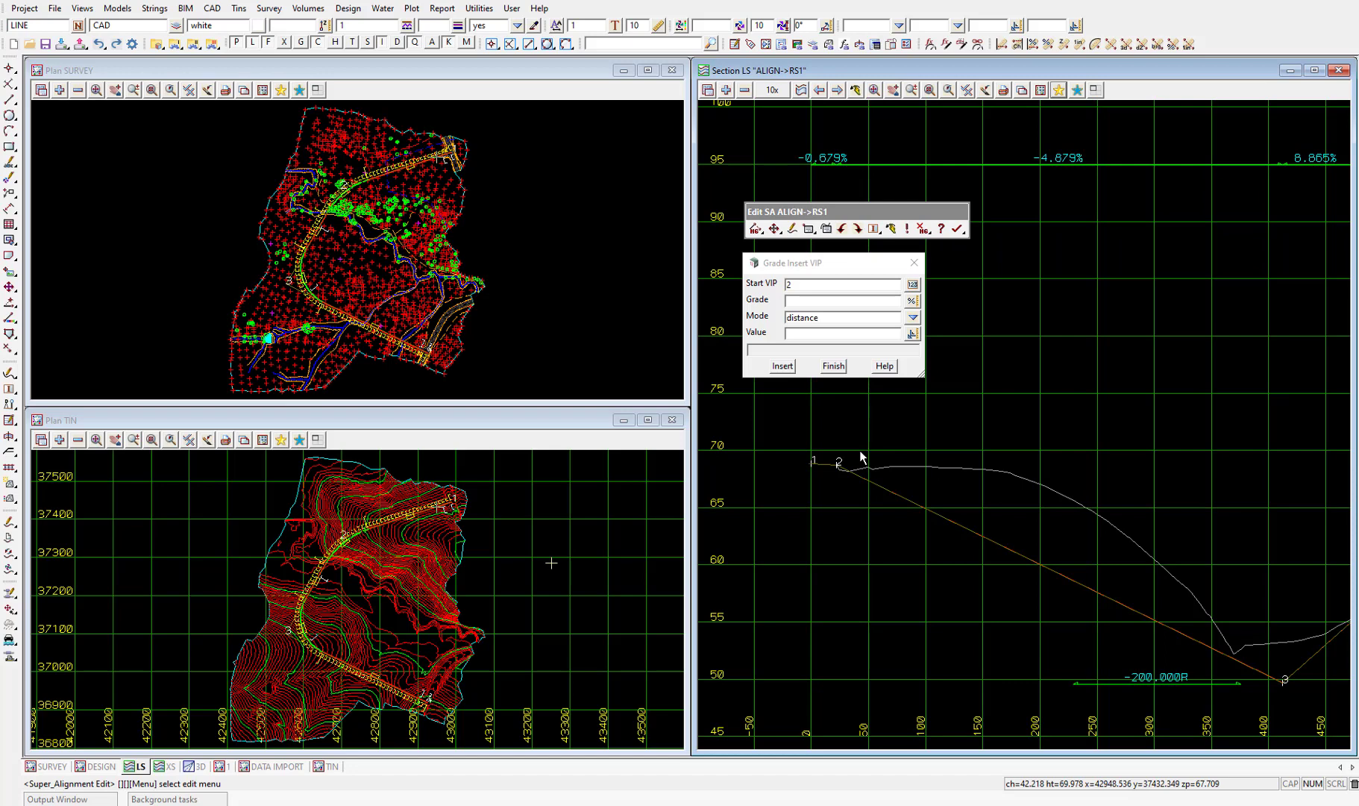
click(802, 300)
text(-0.679)
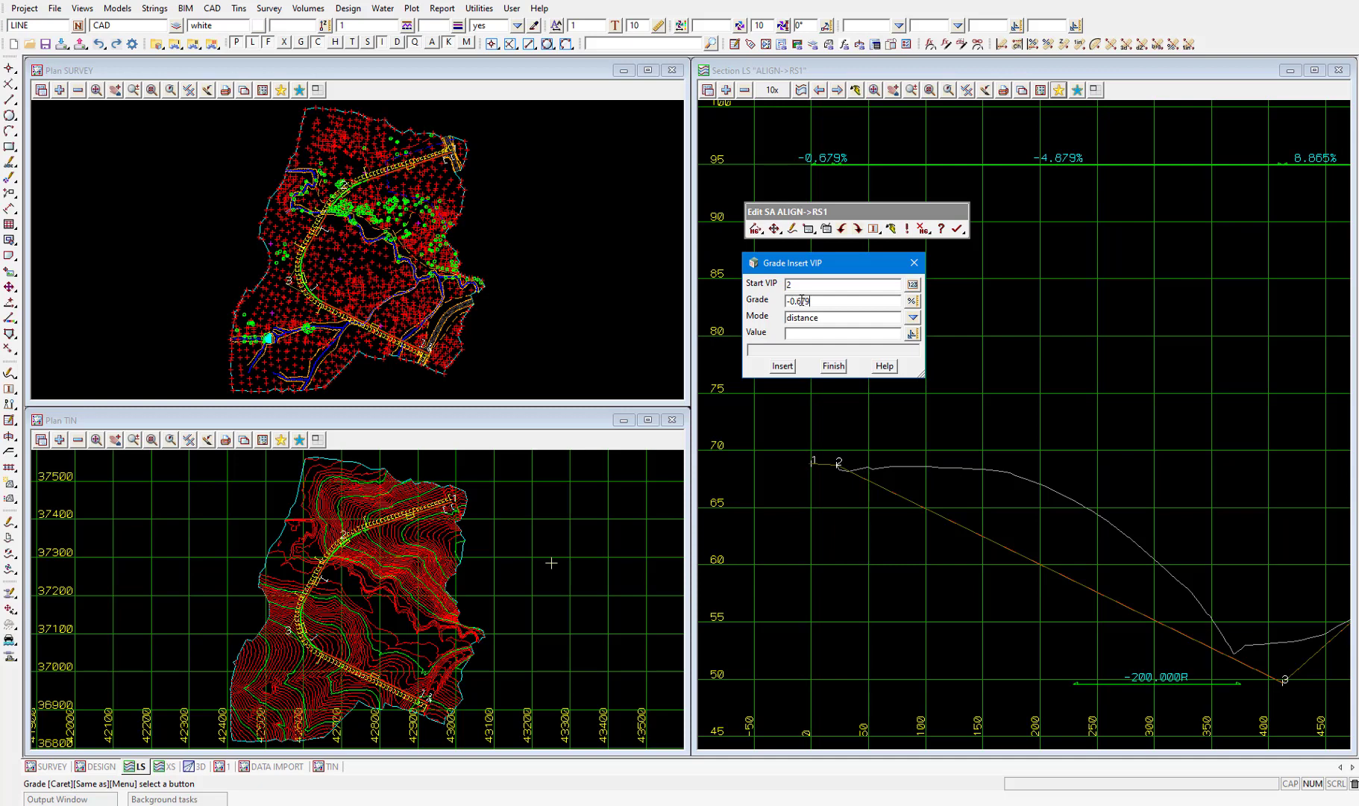
click(788, 331)
text(10)
click(783, 366)
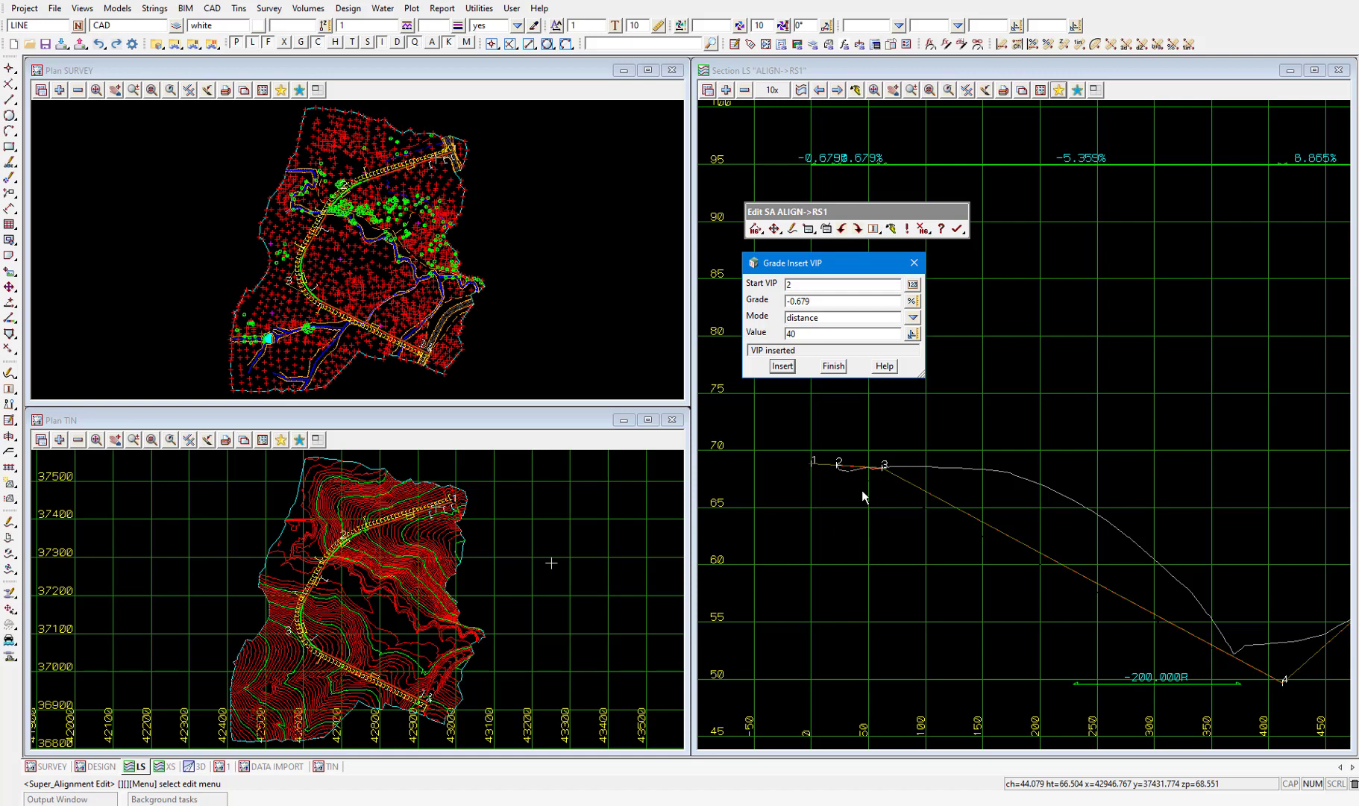
click(833, 366)
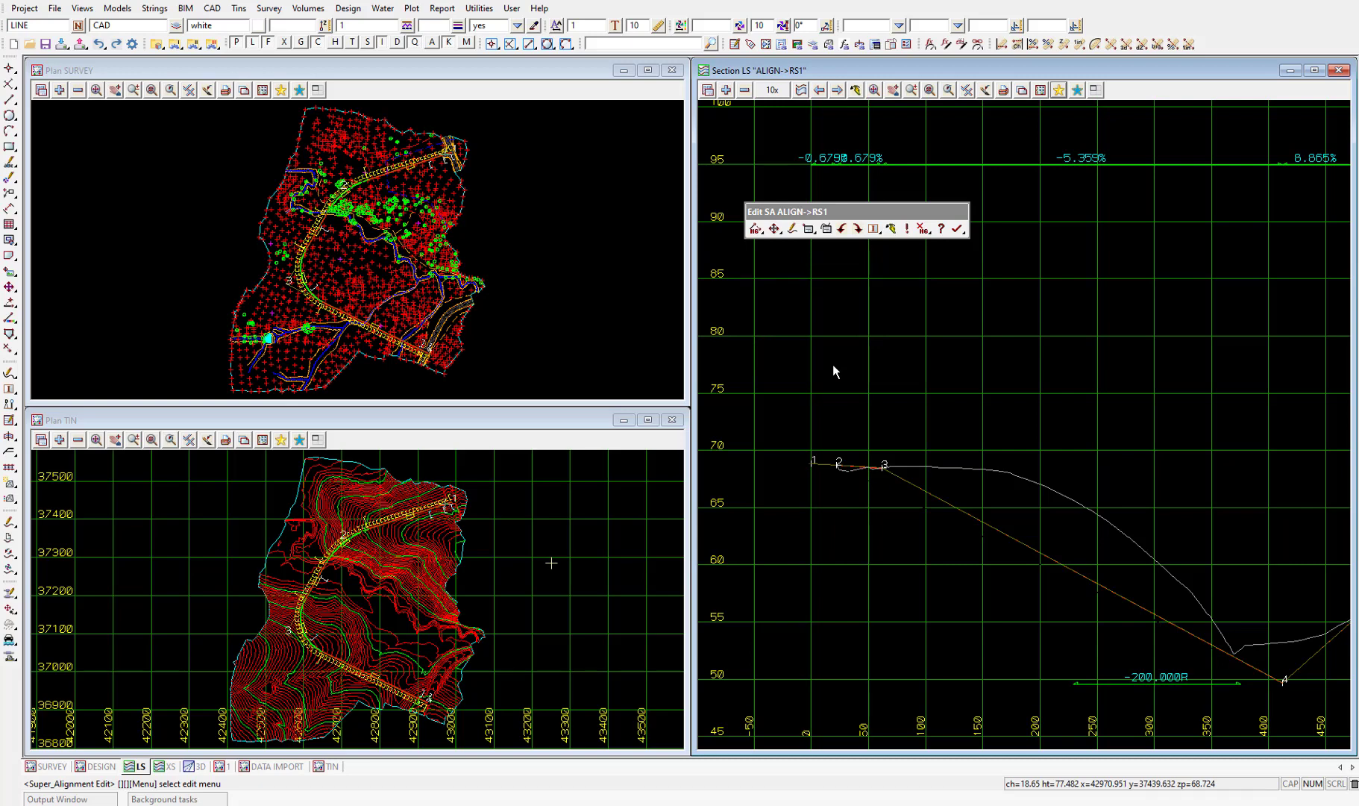
- Start a Grades Intersect VIP with the first grade from VIP 5 at -5 and the second grade starting at VIP 6
click(754, 229)
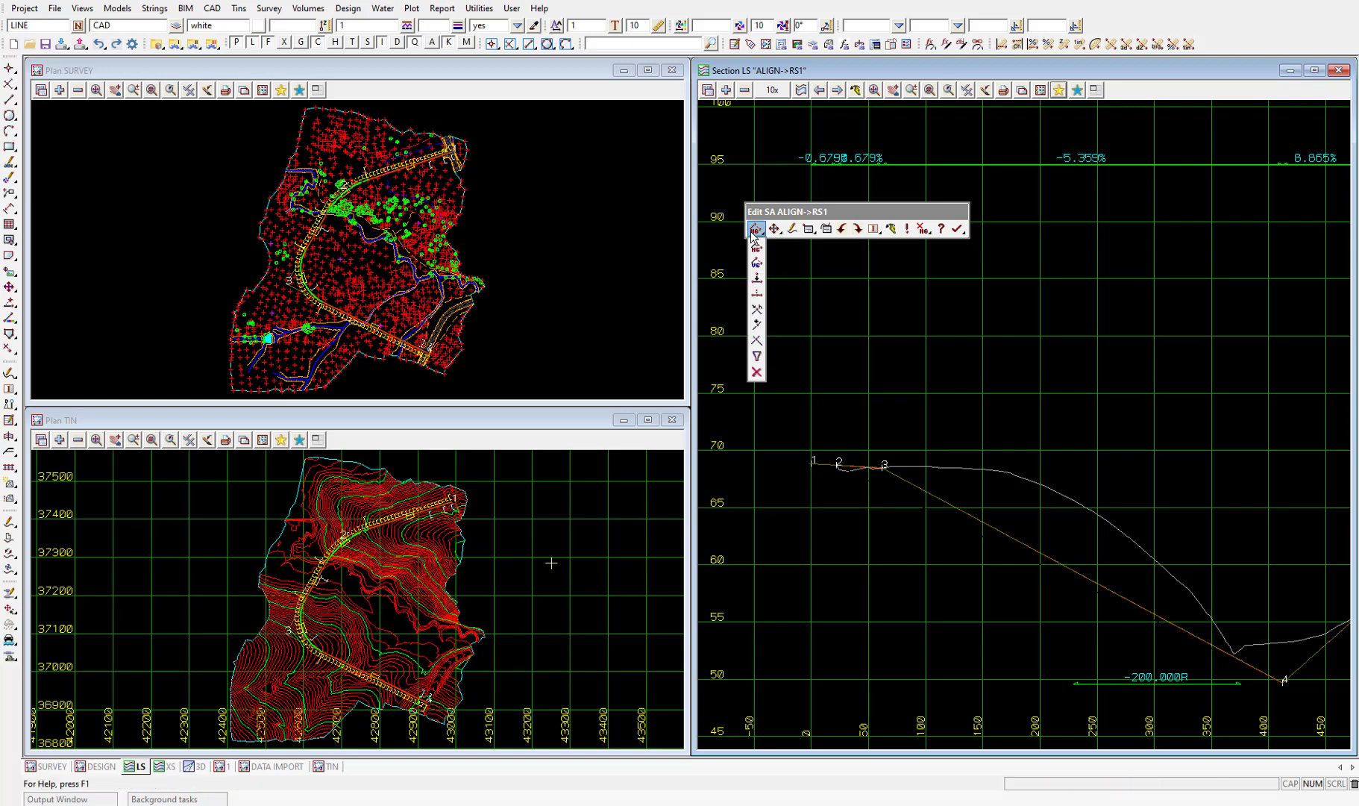
click(757, 341)
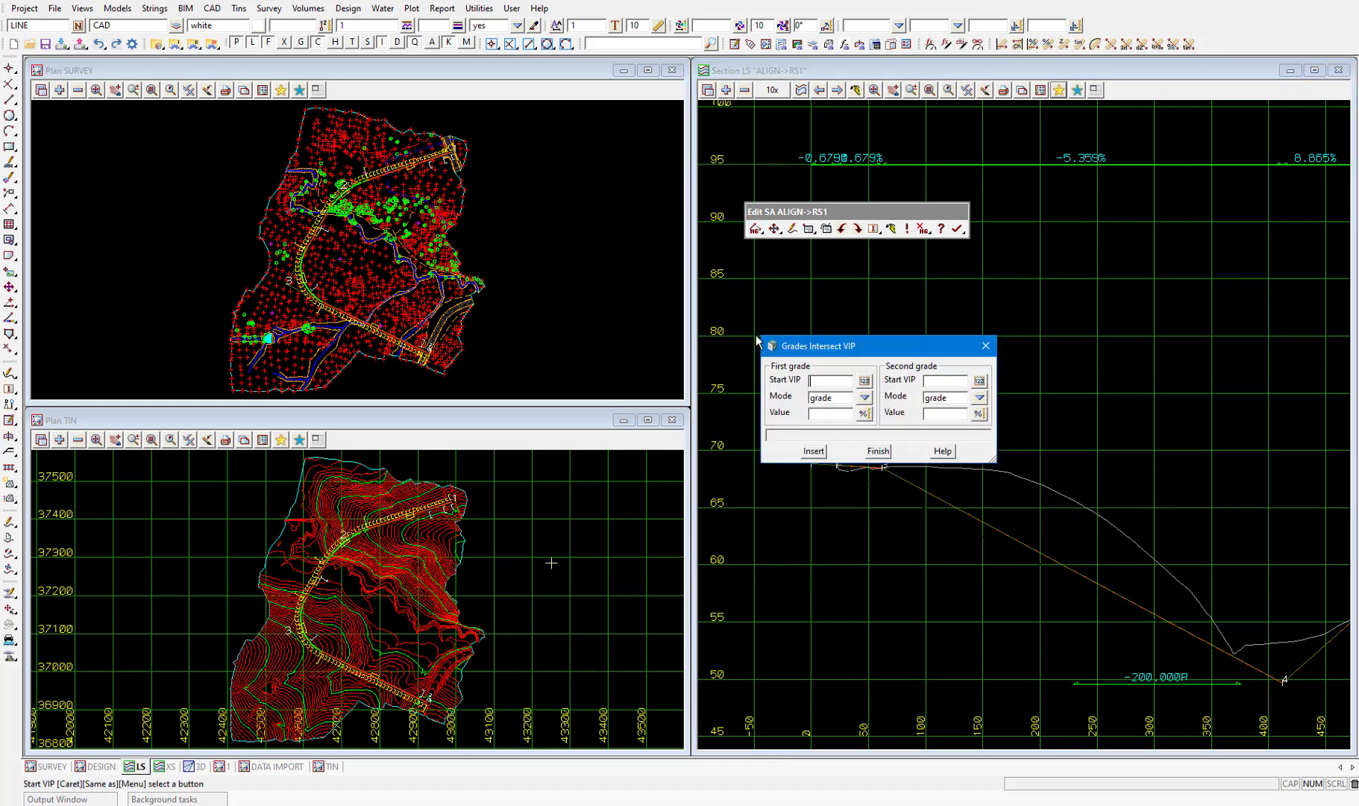
drag(831, 349, 863, 302)
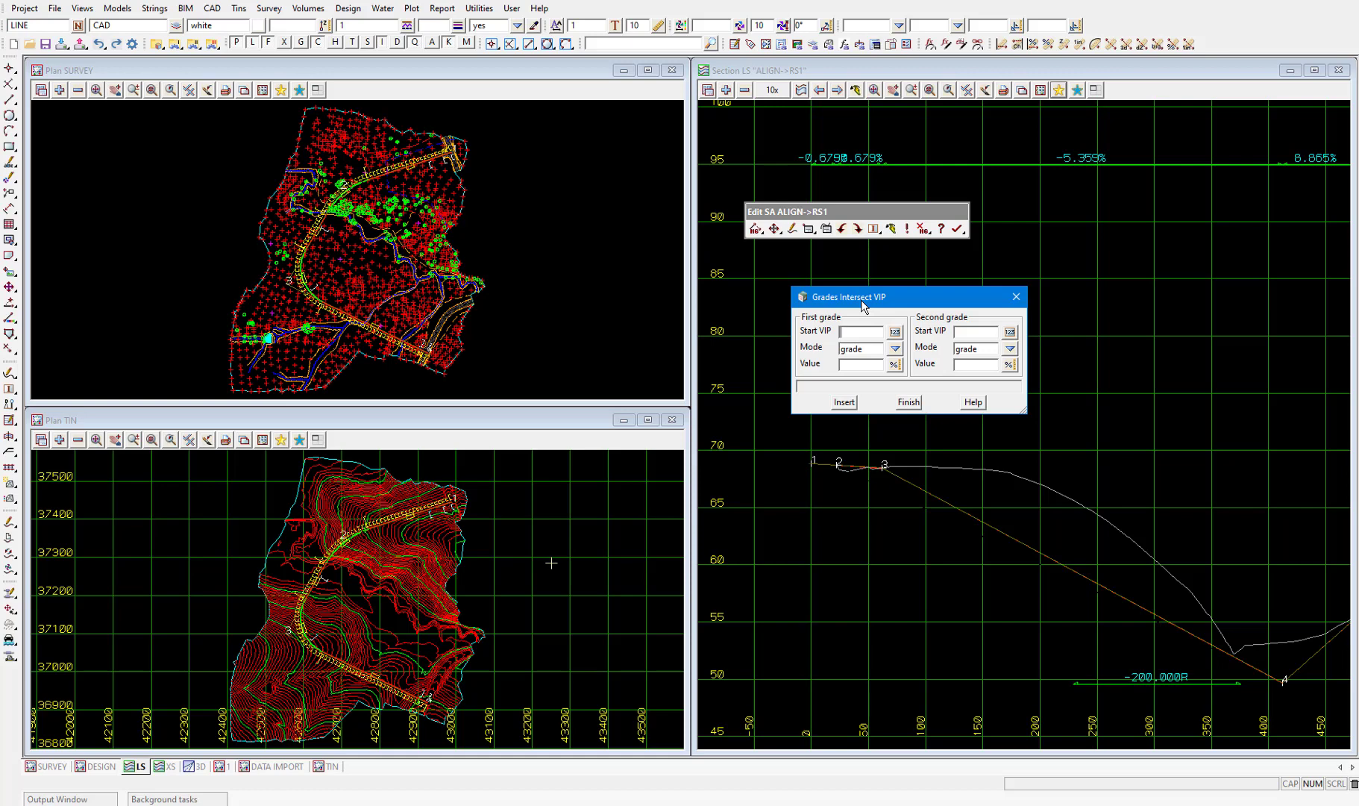
scroll(776, 489, down, 3)
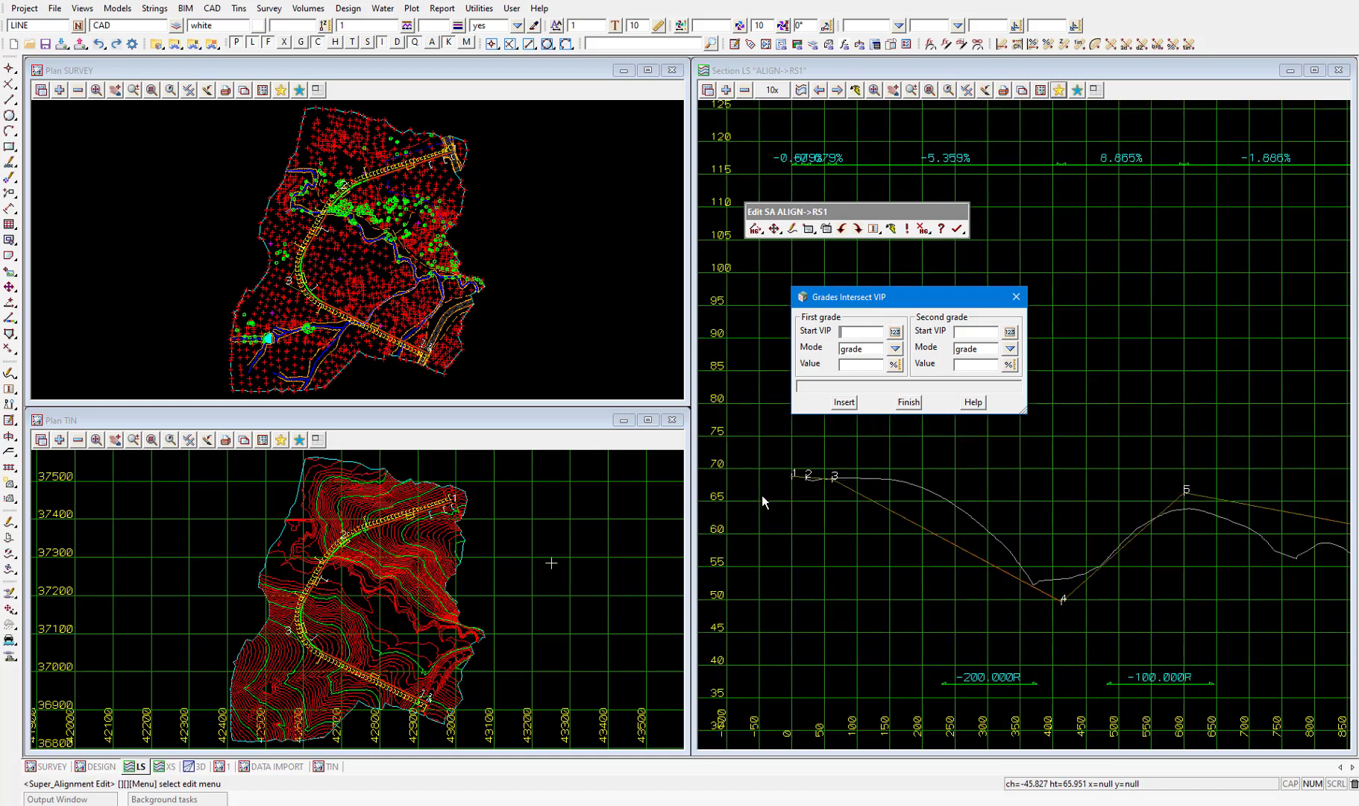
scroll(1065, 501, up, 2)
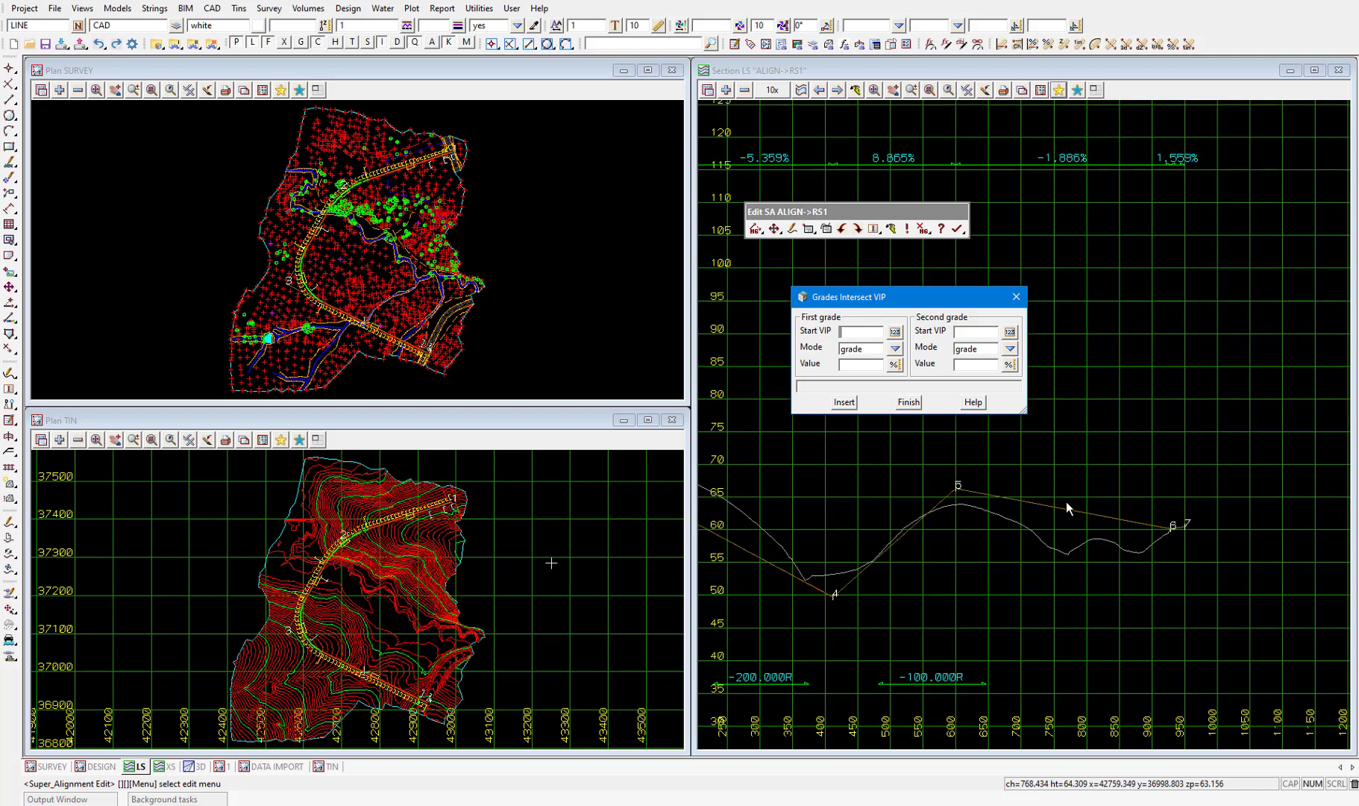
click(844, 332)
text(3)
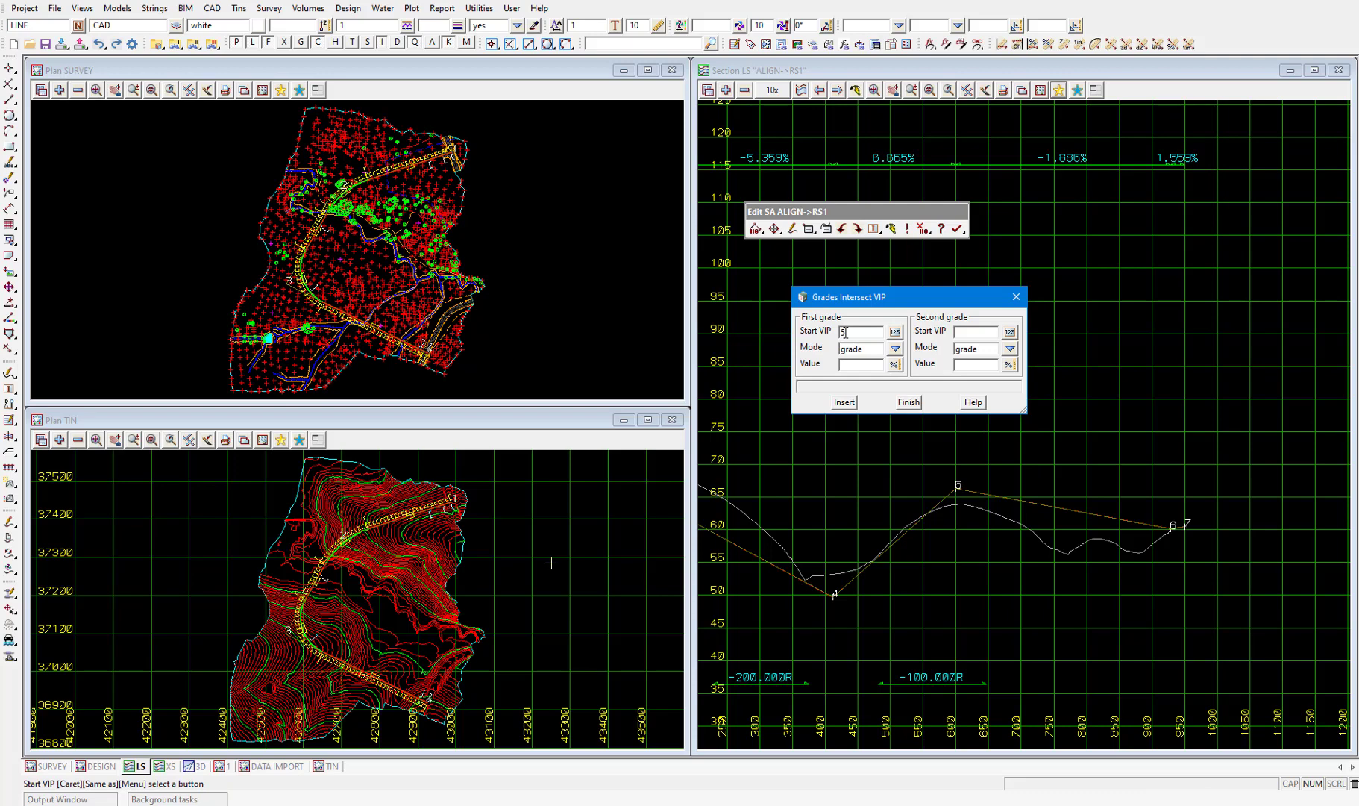
click(965, 331)
text(6)
click(870, 365)
text(-5)
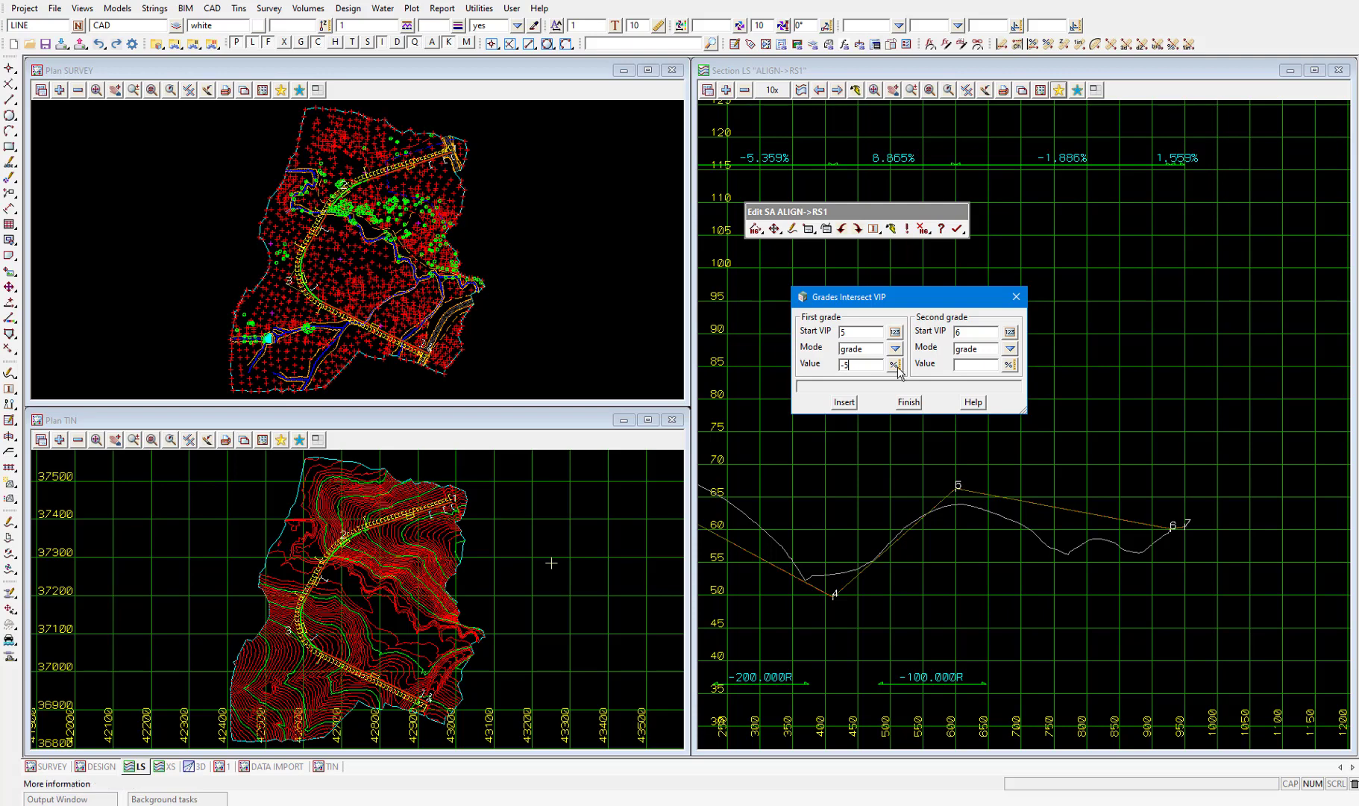
- Define the second grade by VIP # with end VIP 7, insert the intersection VIP and finish
click(1009, 348)
click(1027, 390)
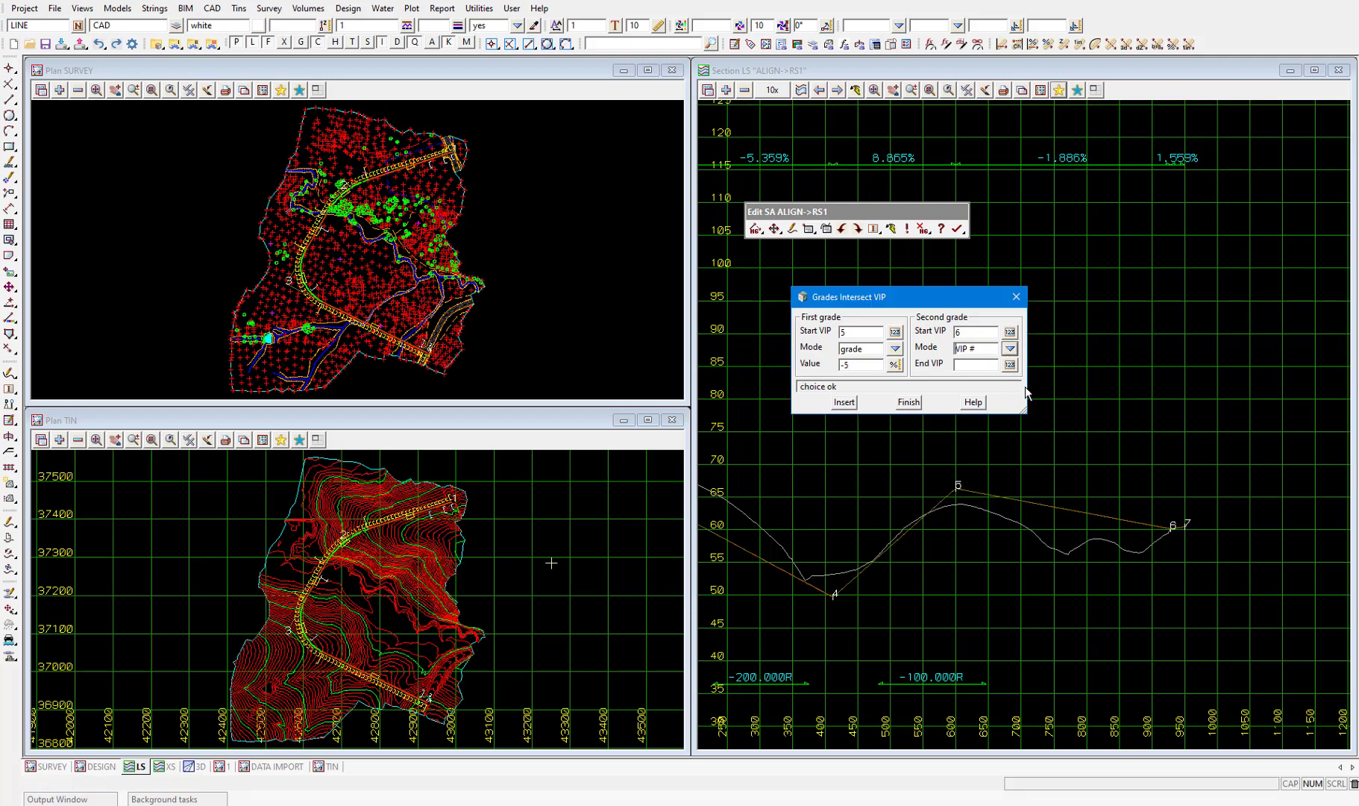
click(982, 366)
text(7)
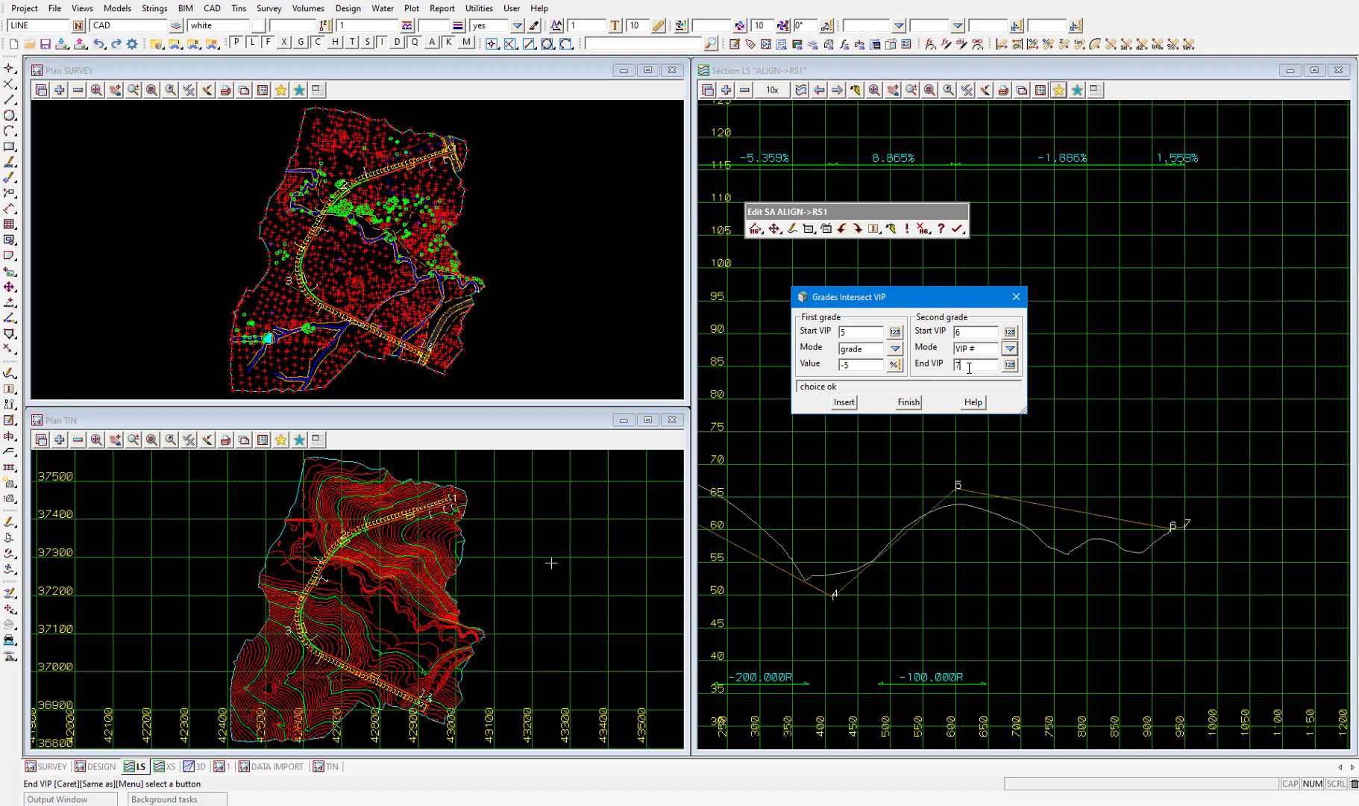
click(848, 402)
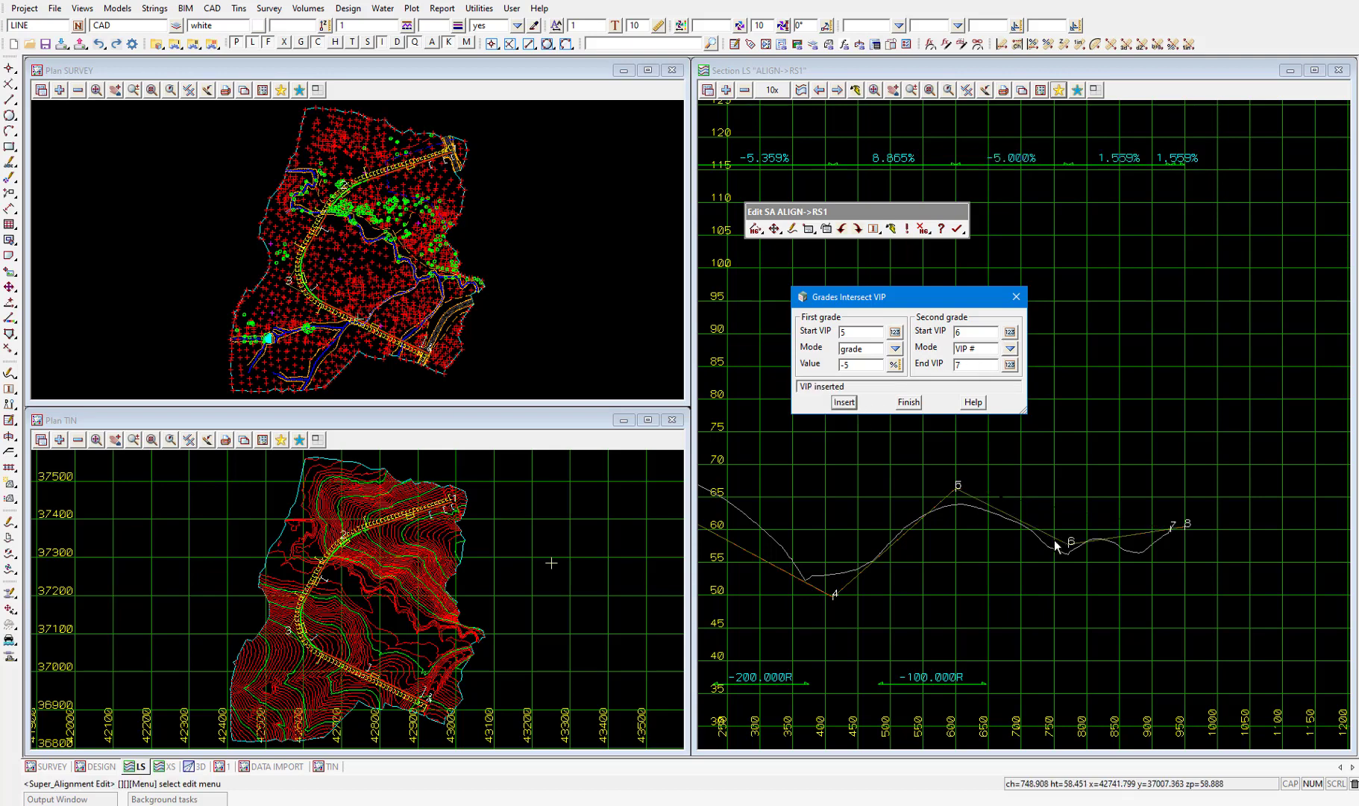
scroll(1056, 547, up, 1)
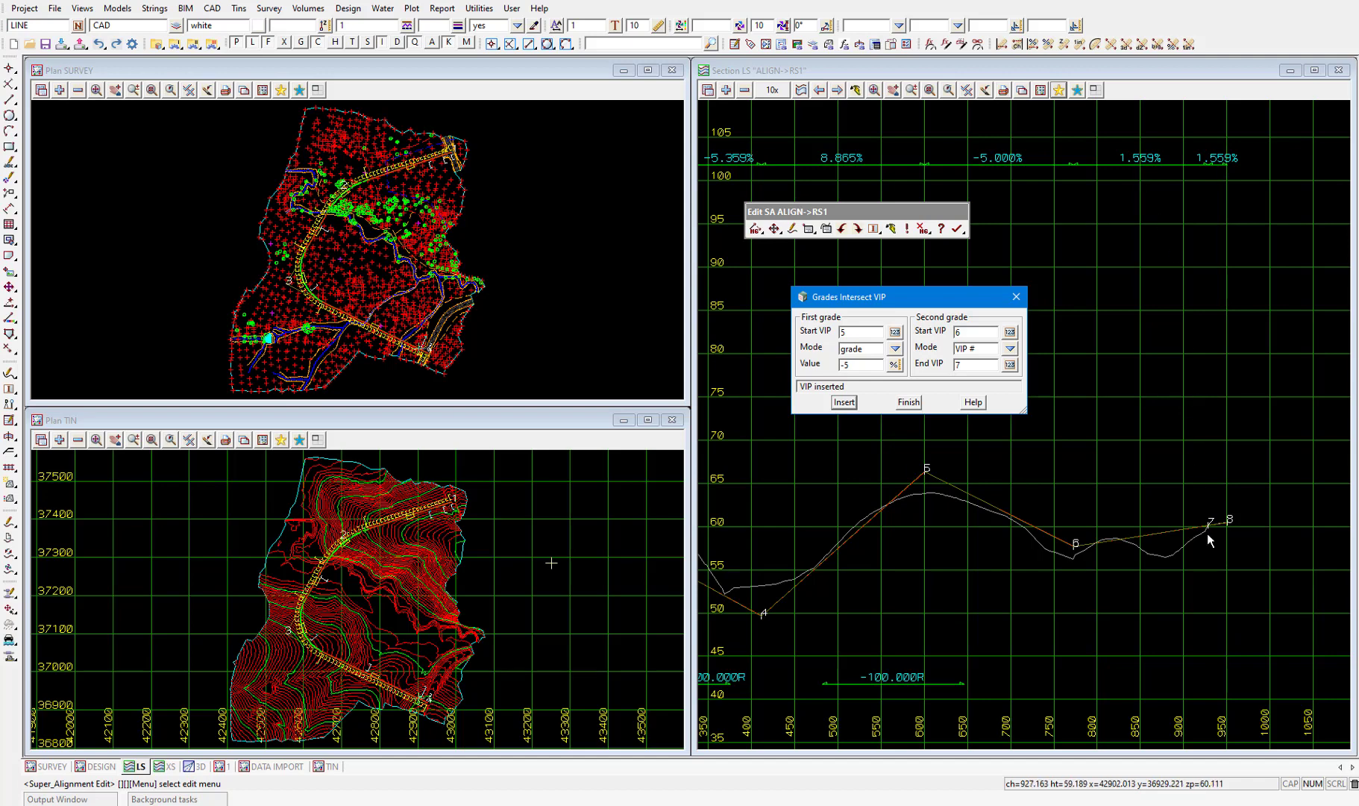
click(908, 402)
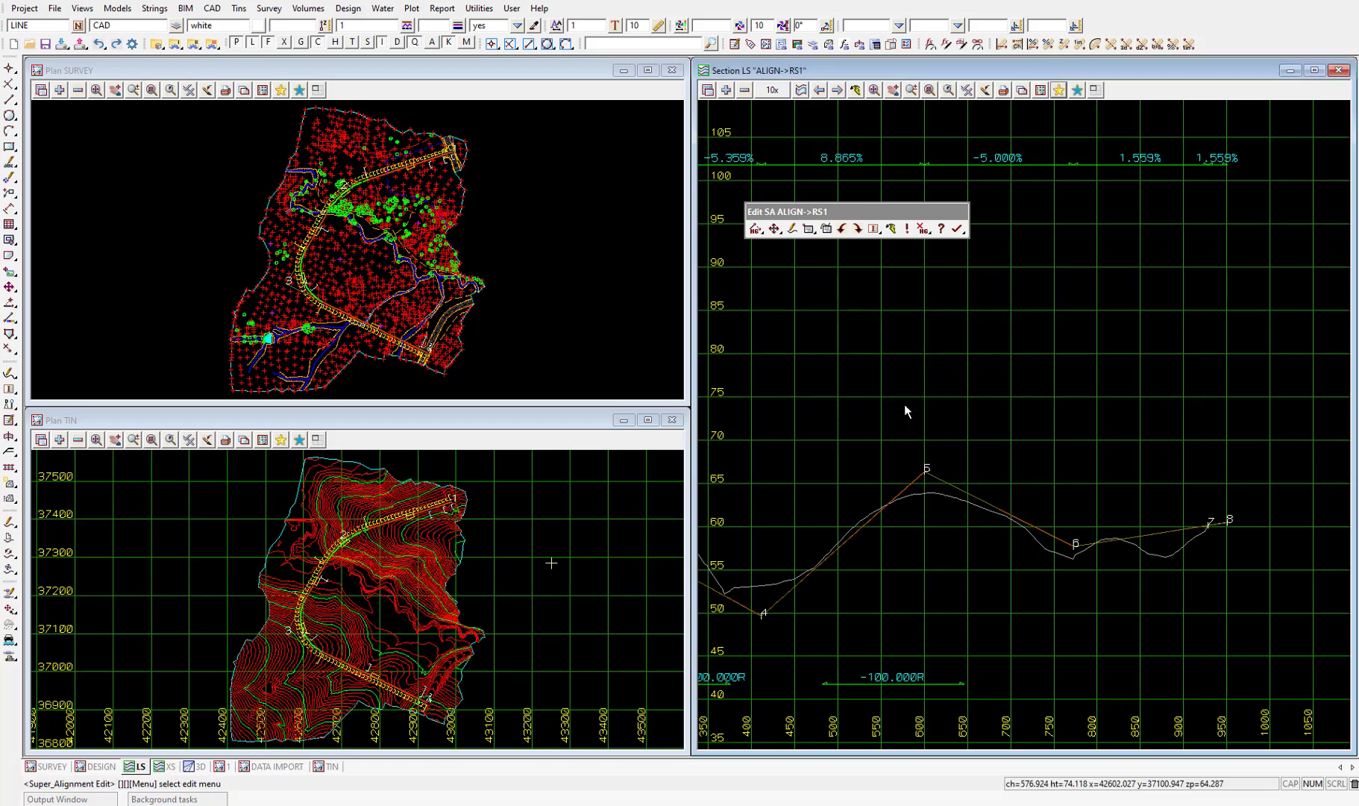
middle_drag(955, 422, 1261, 507)
scroll(1261, 507, down, 2)
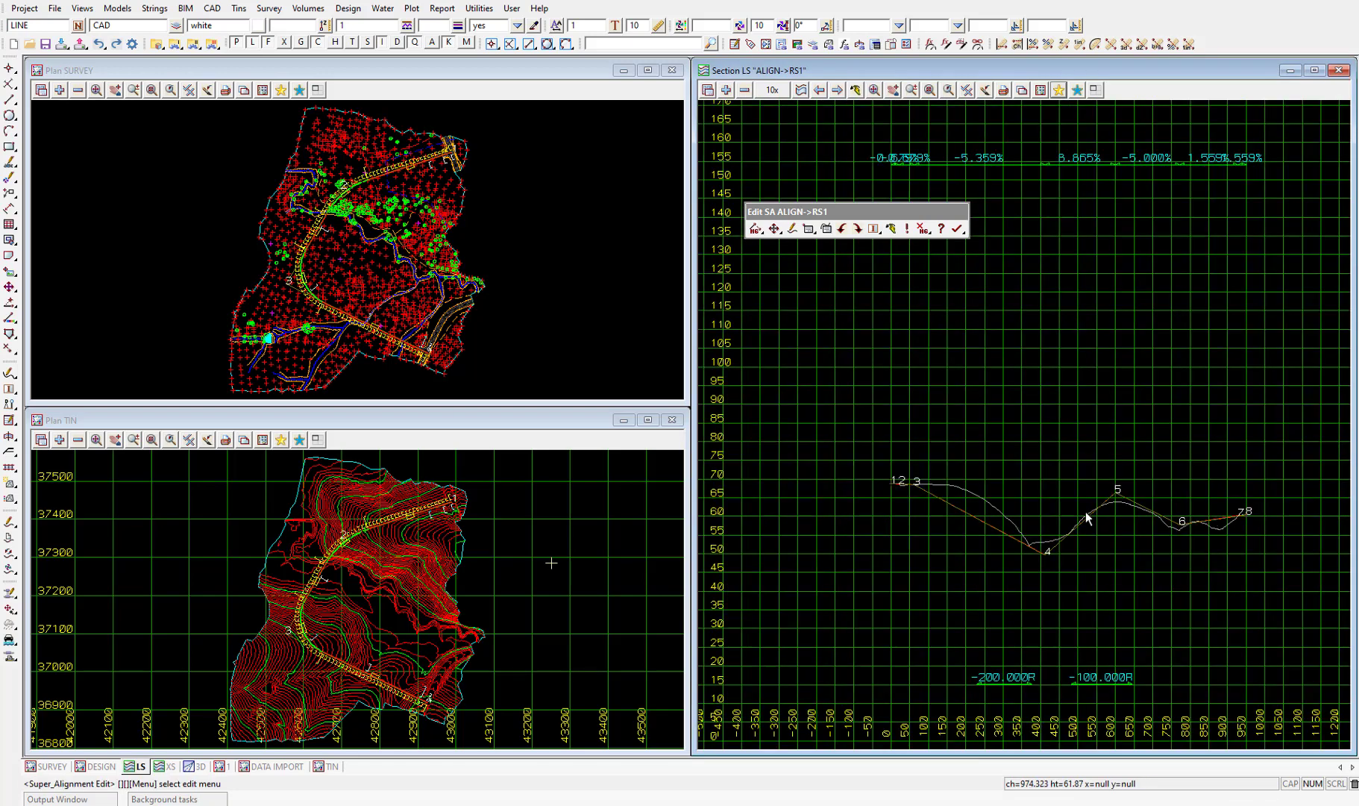
- Delete VIP 7 near the end of the RS1 profile and VIP 2 near its start, and finish deleting
scroll(900, 486, up, 2)
scroll(790, 476, down, 3)
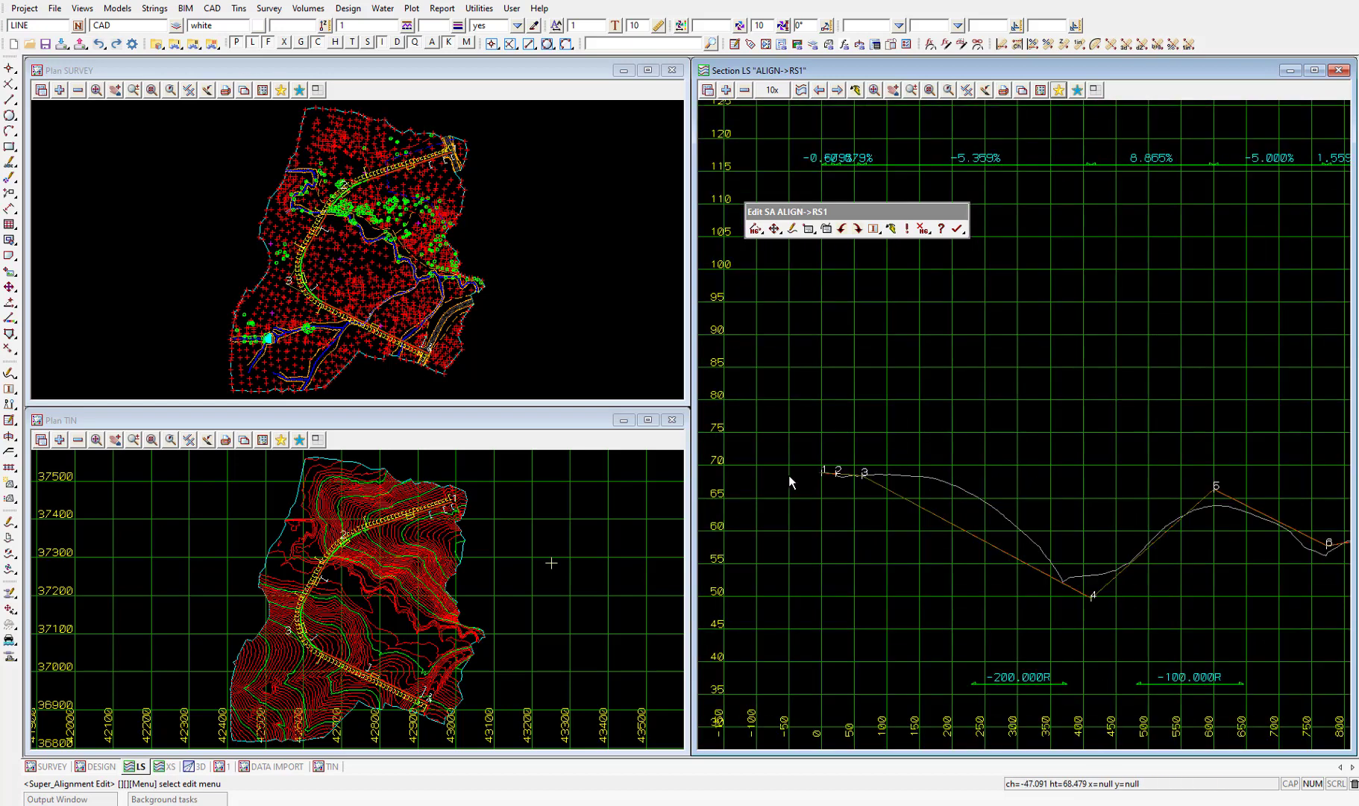
scroll(1223, 509, up, 3)
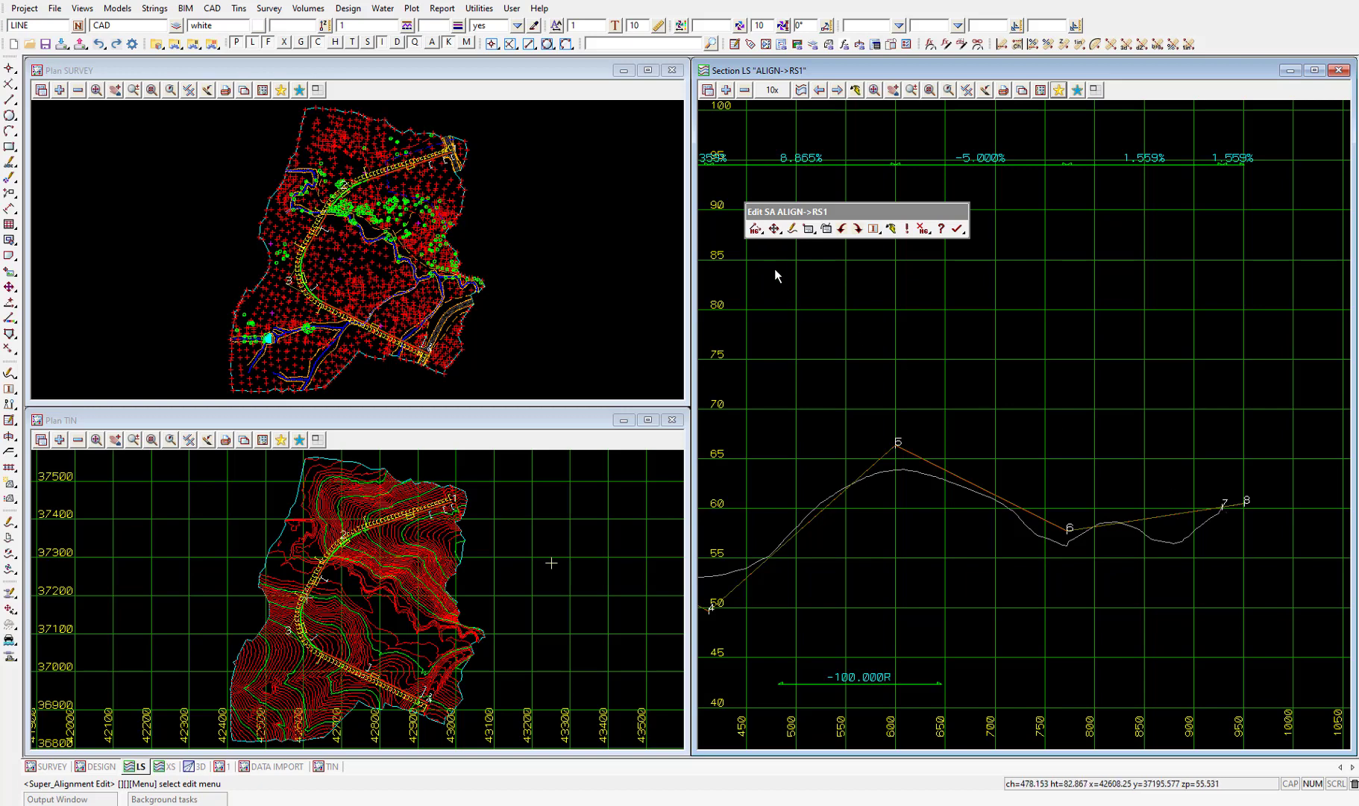
click(756, 229)
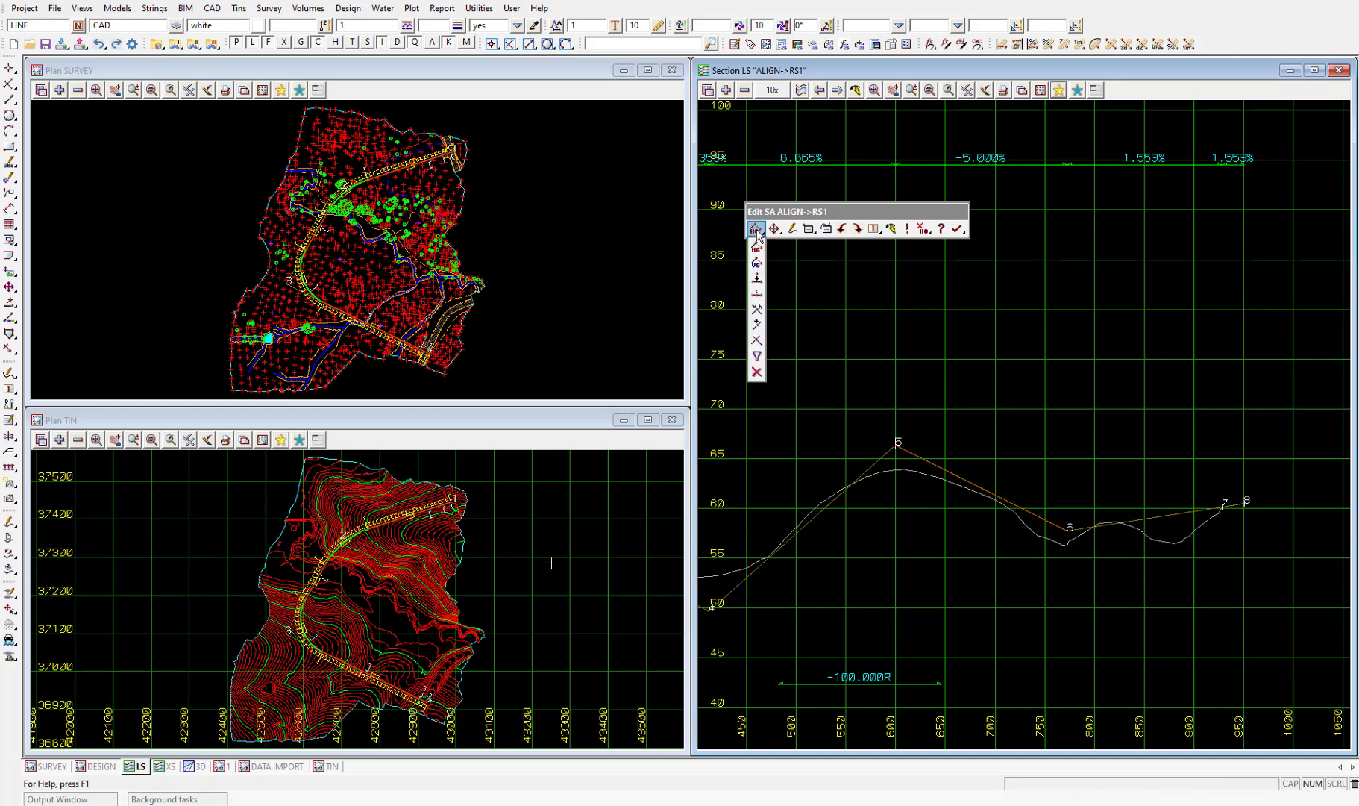
click(758, 374)
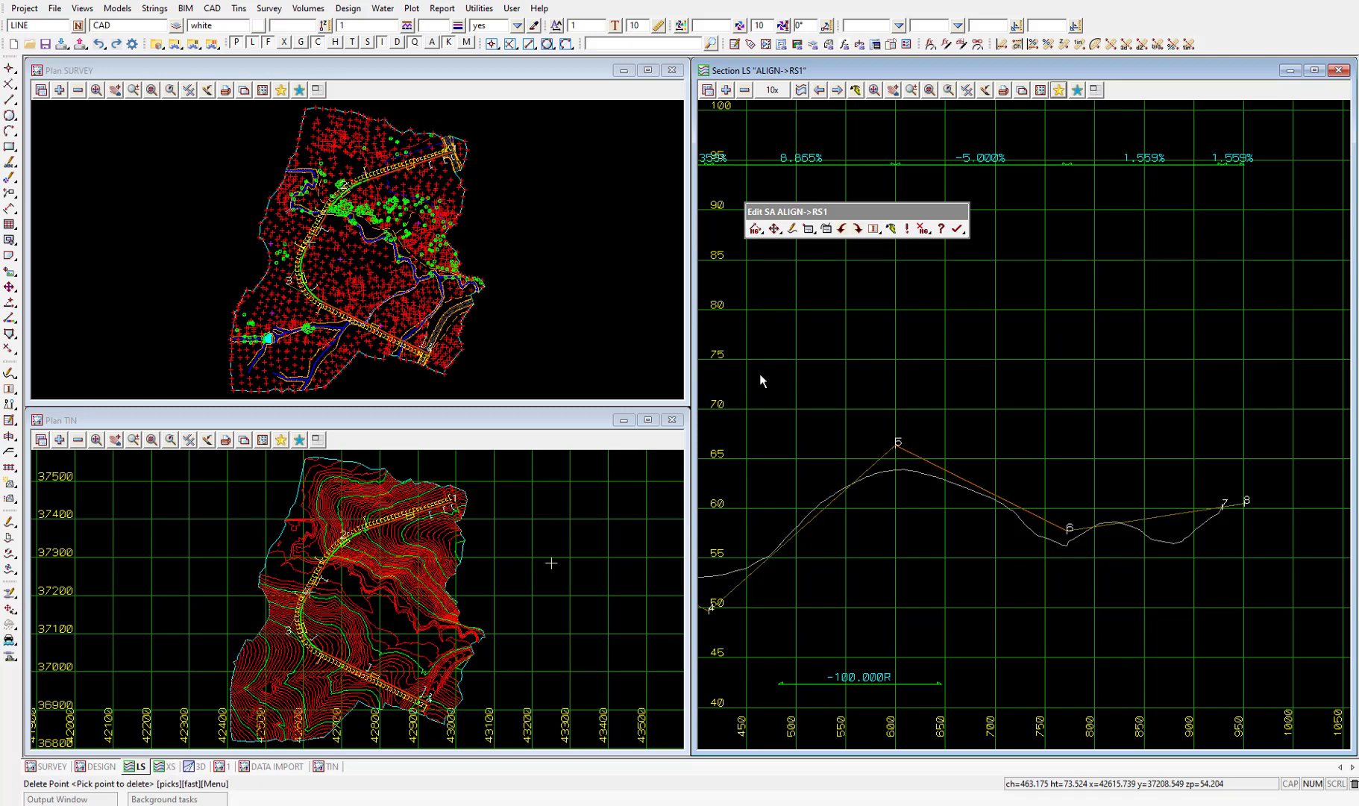
click(1224, 507)
click(1224, 507)
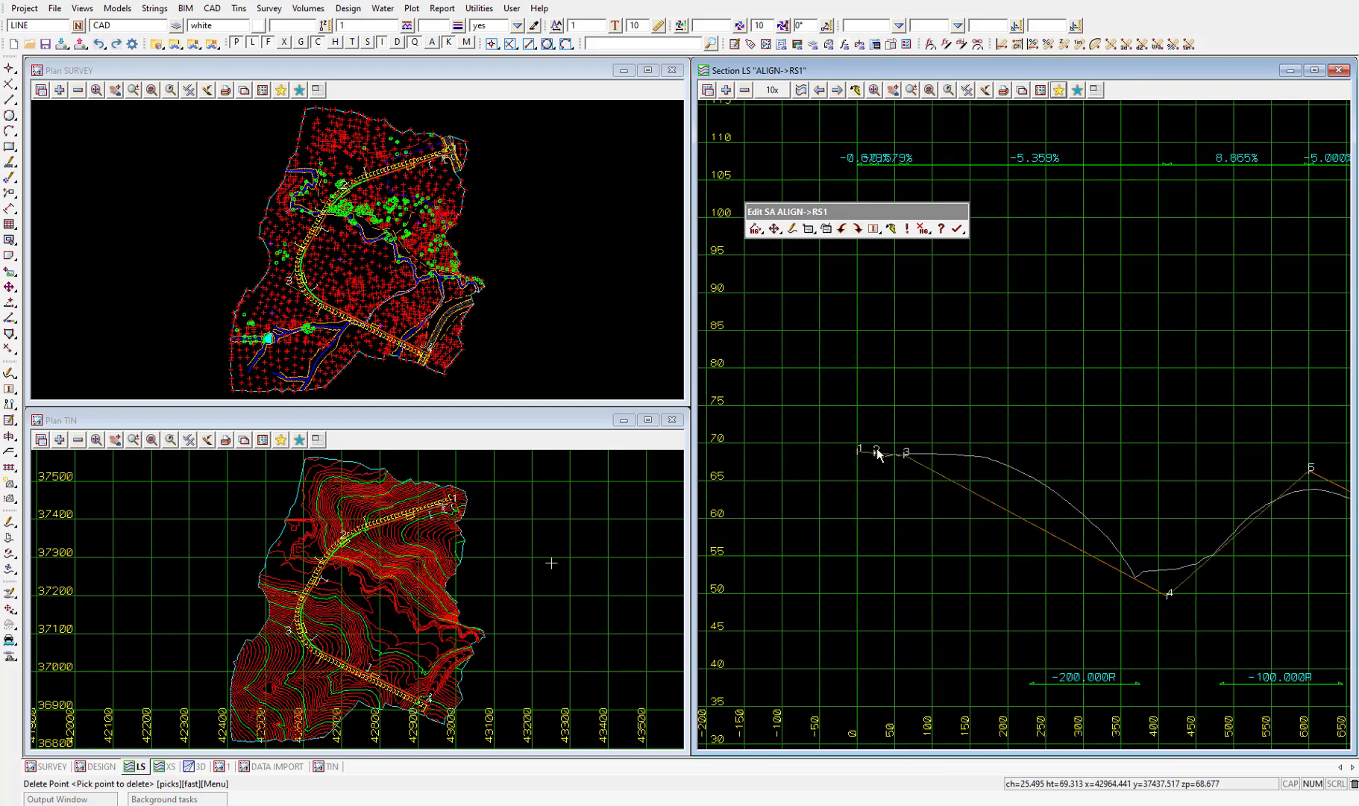
click(877, 454)
click(875, 459)
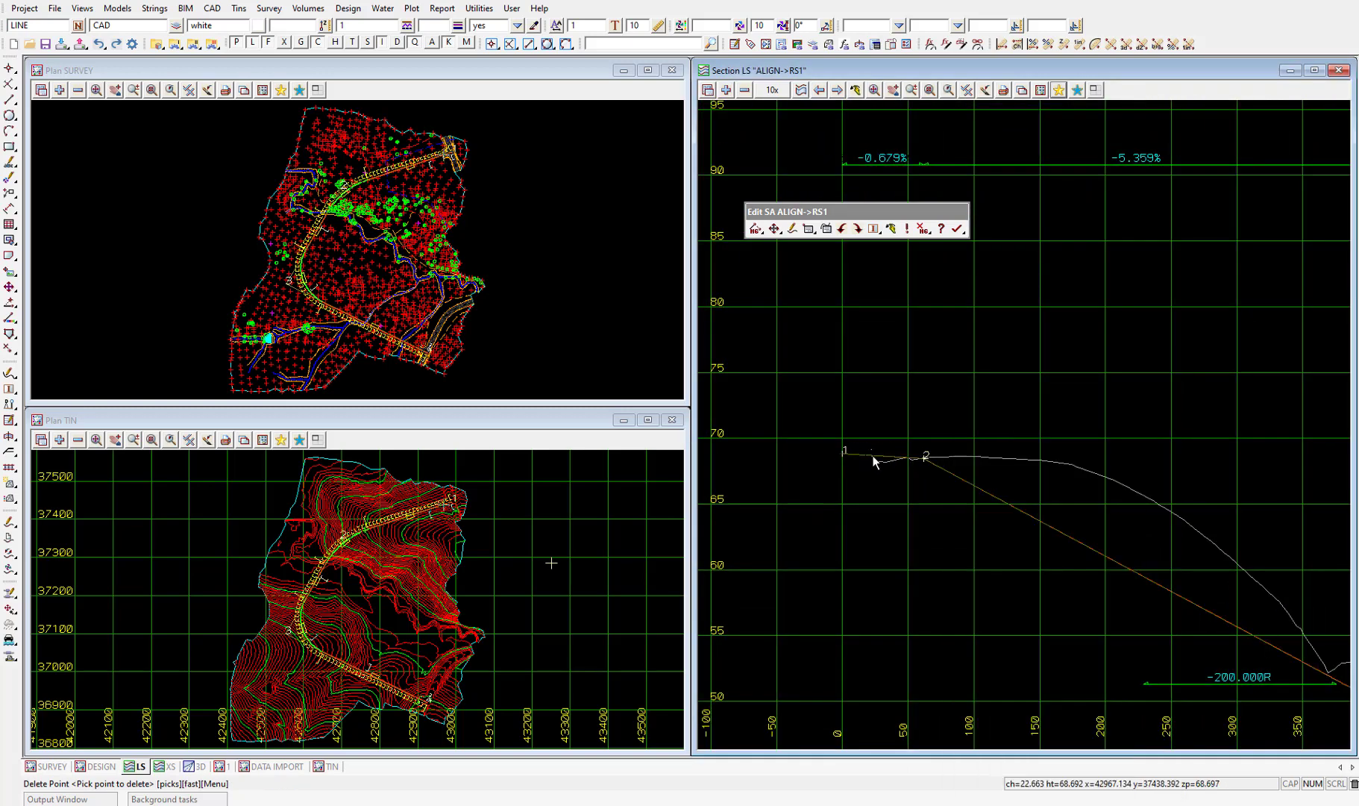
key(Escape)
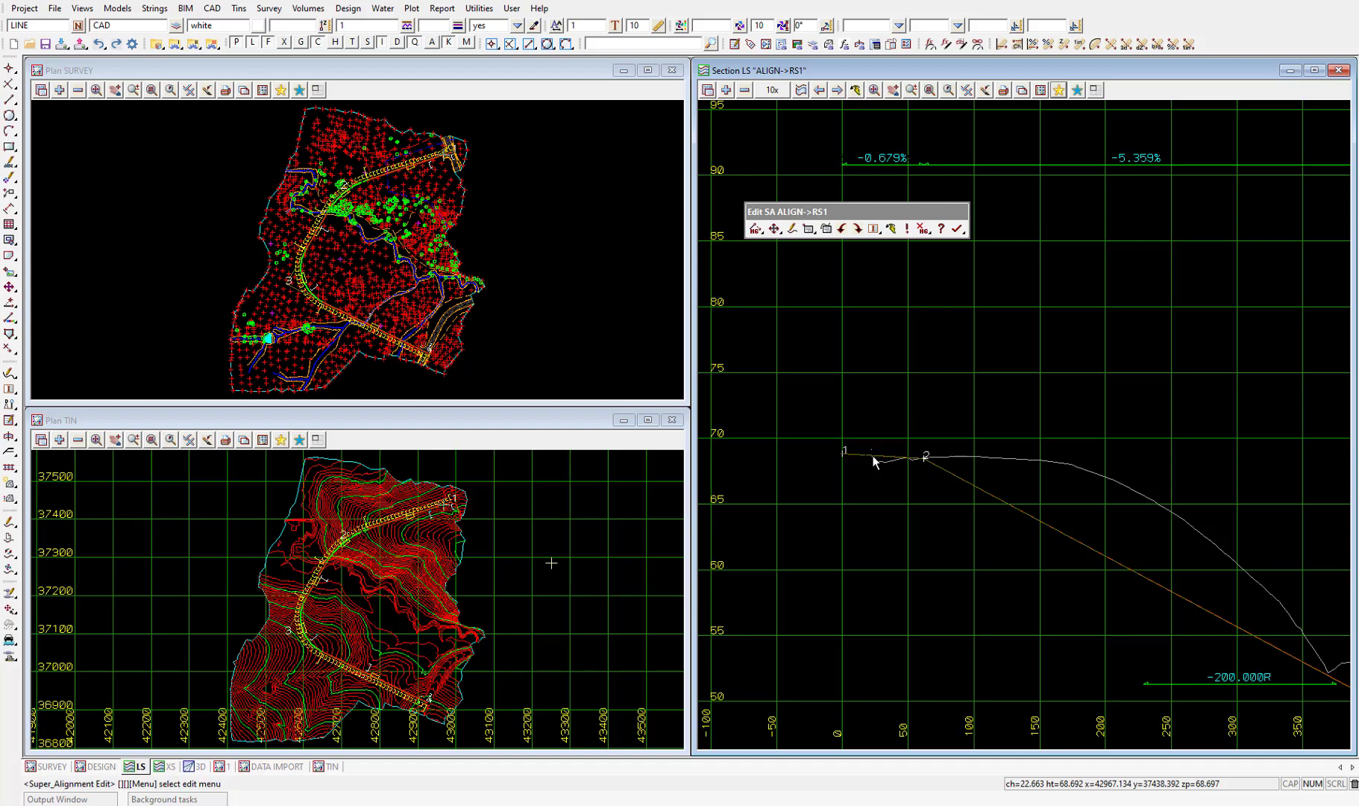
- Start changing vertical curve information and set the curve length at VIP 2 to 50
scroll(927, 475, up, 2)
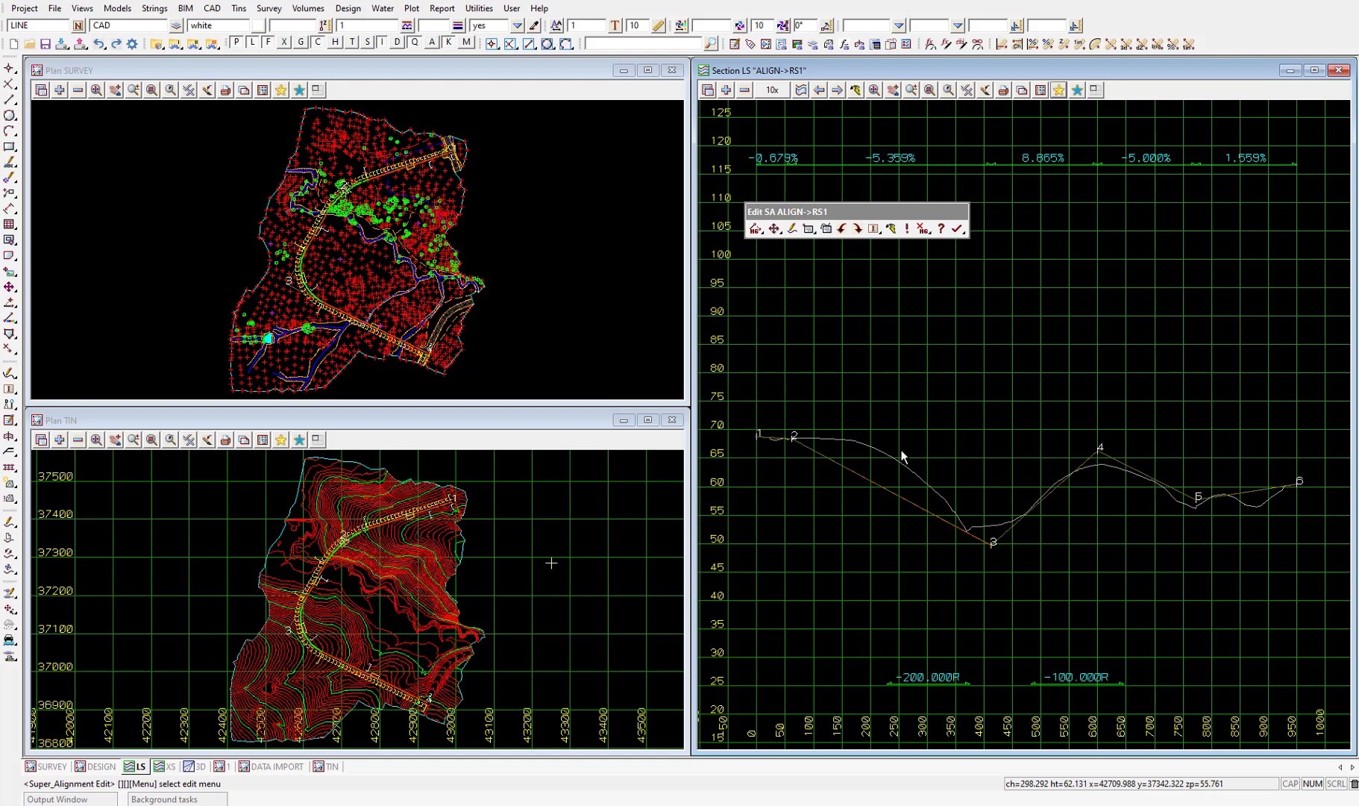
click(775, 229)
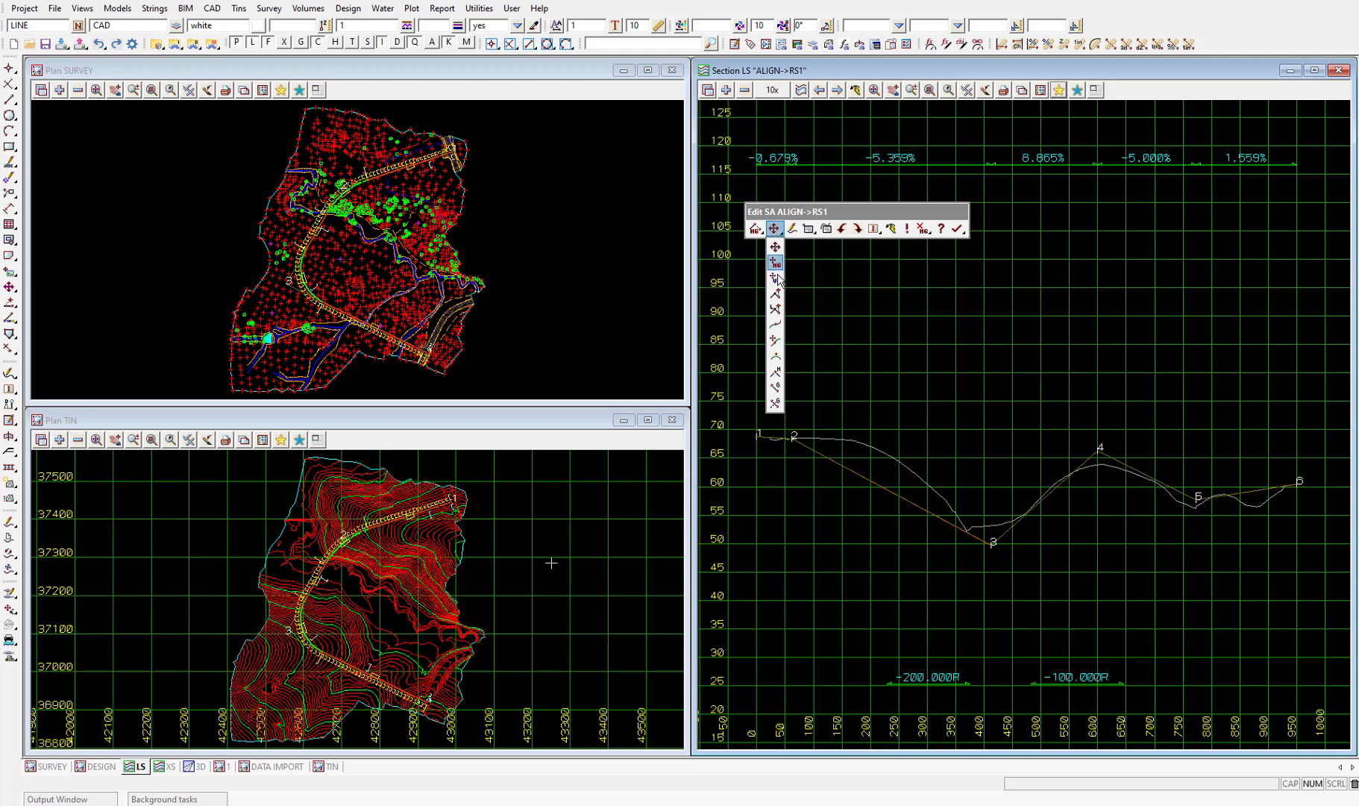
click(776, 358)
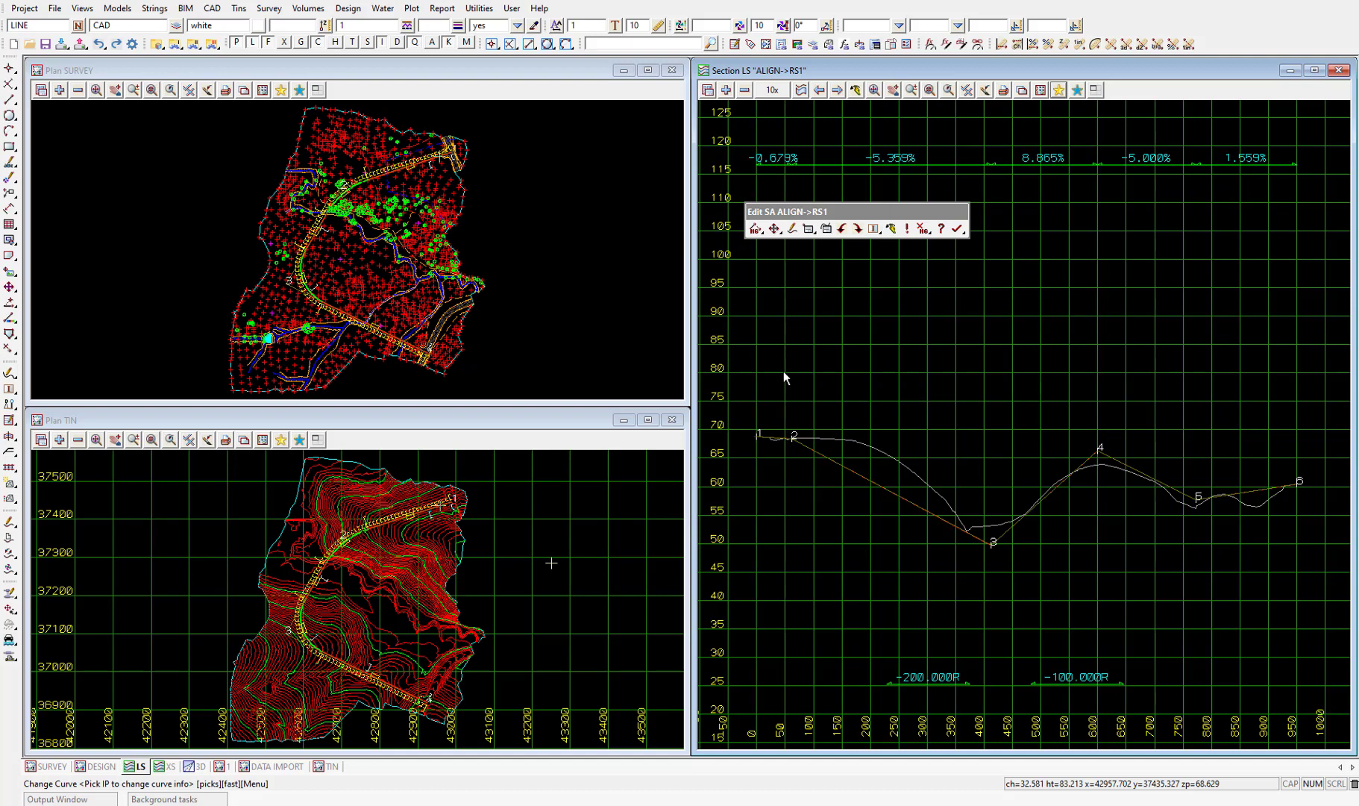
scroll(770, 429, up, 3)
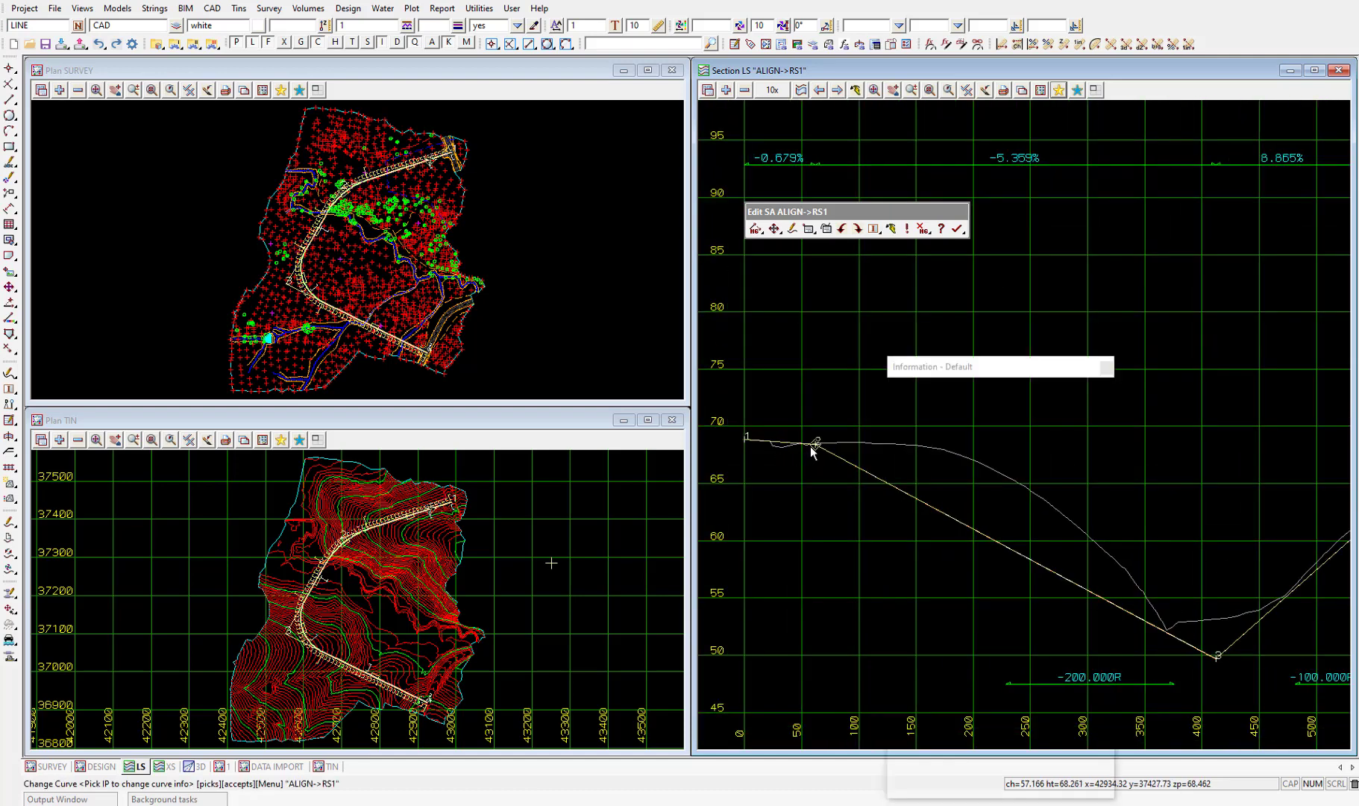
click(811, 446)
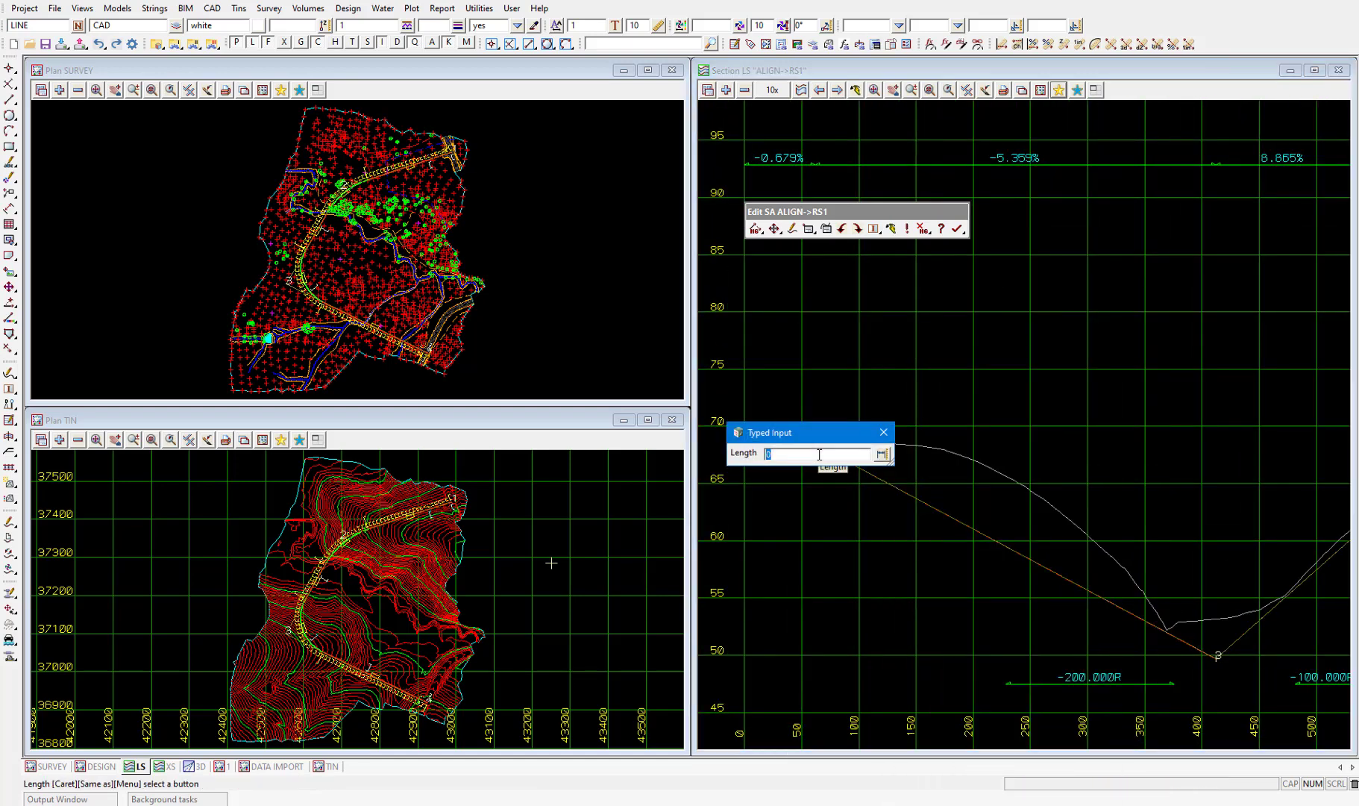
drag(796, 440, 804, 533)
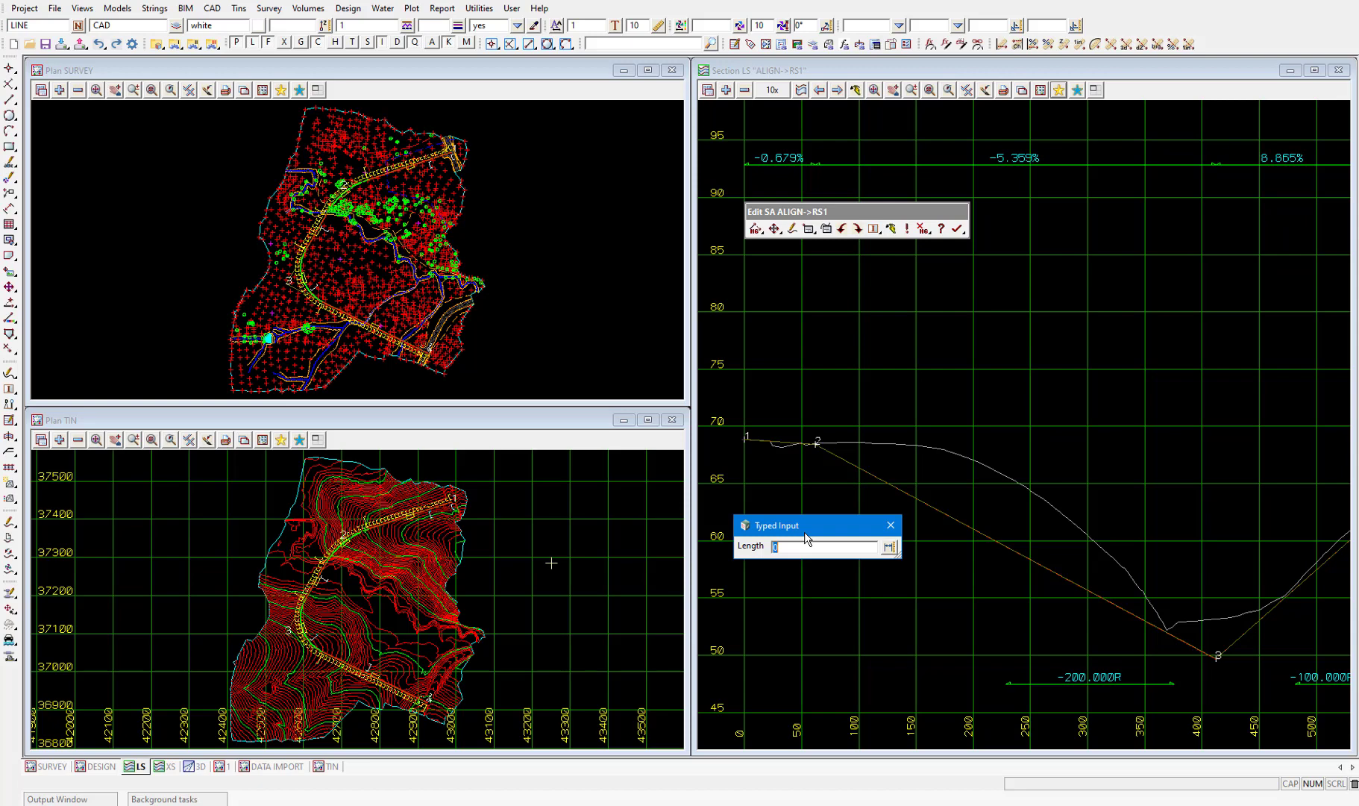
text(50)
key(Return)
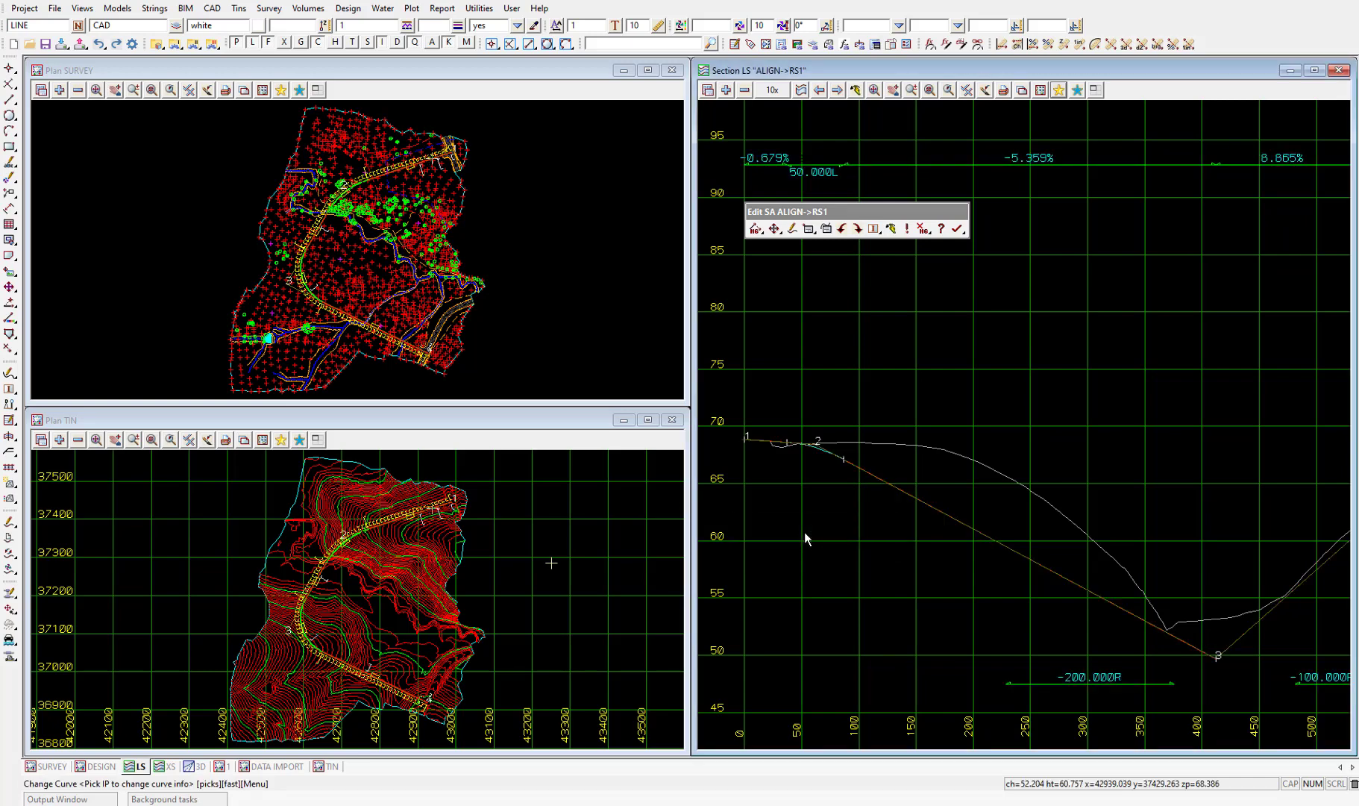
- Set the vertical curve length at VIP 3 to 150
click(1217, 656)
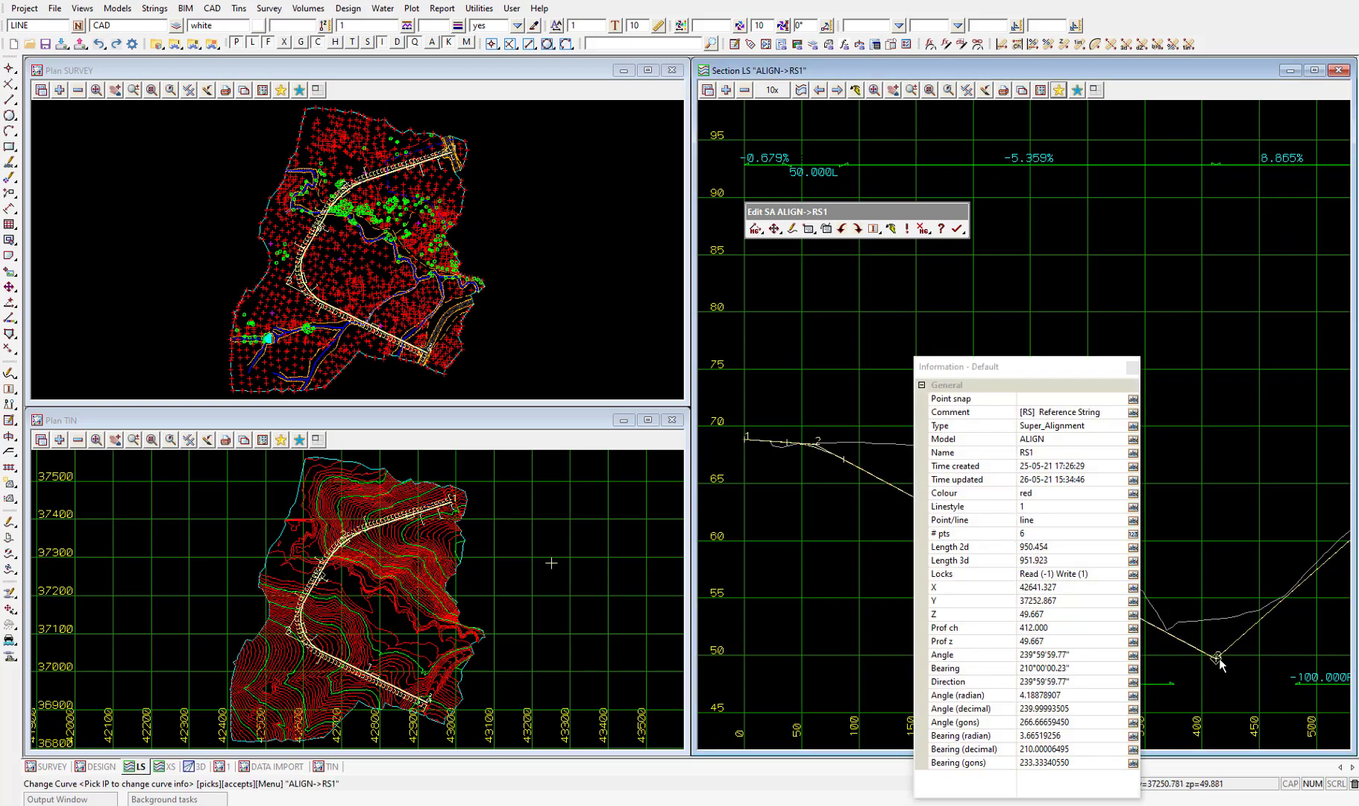
middle_click(1217, 656)
text(150)
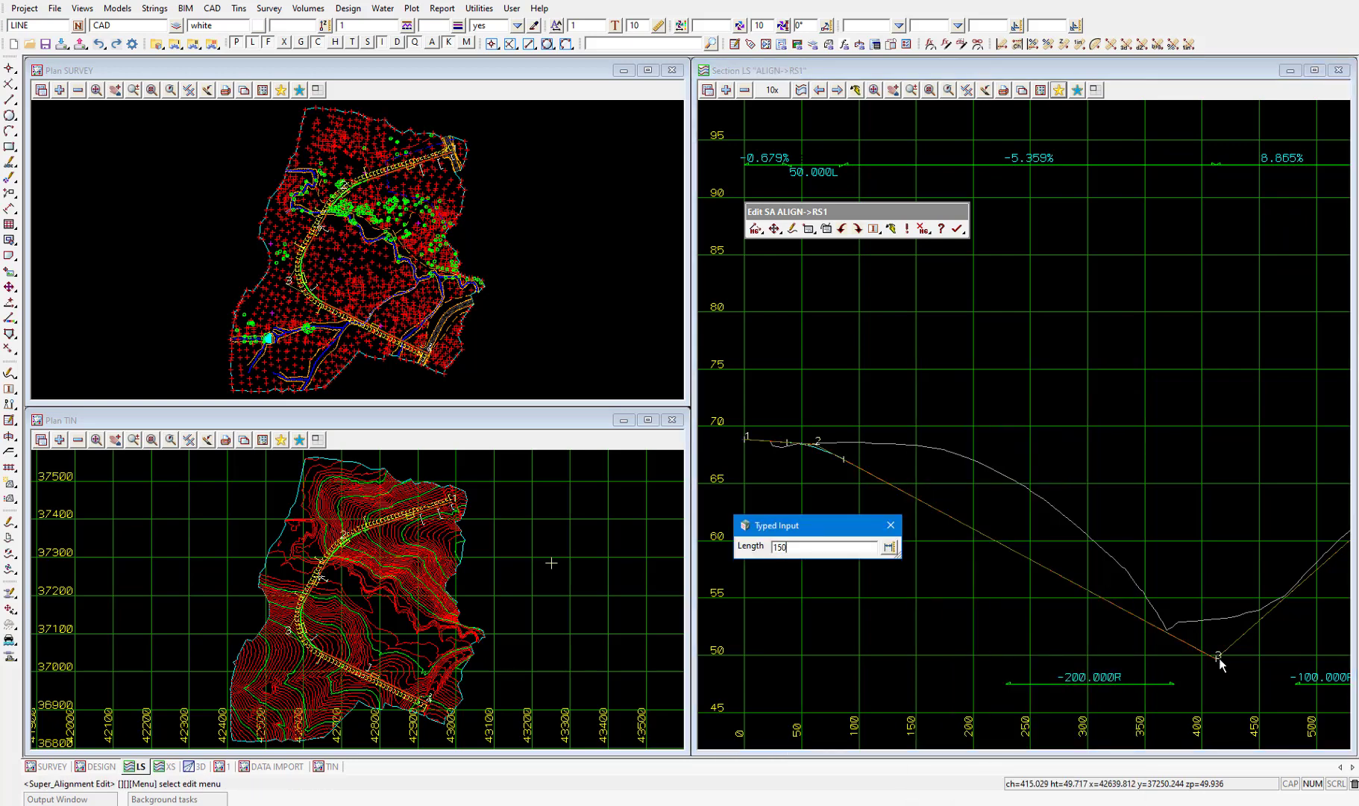
key(Return)
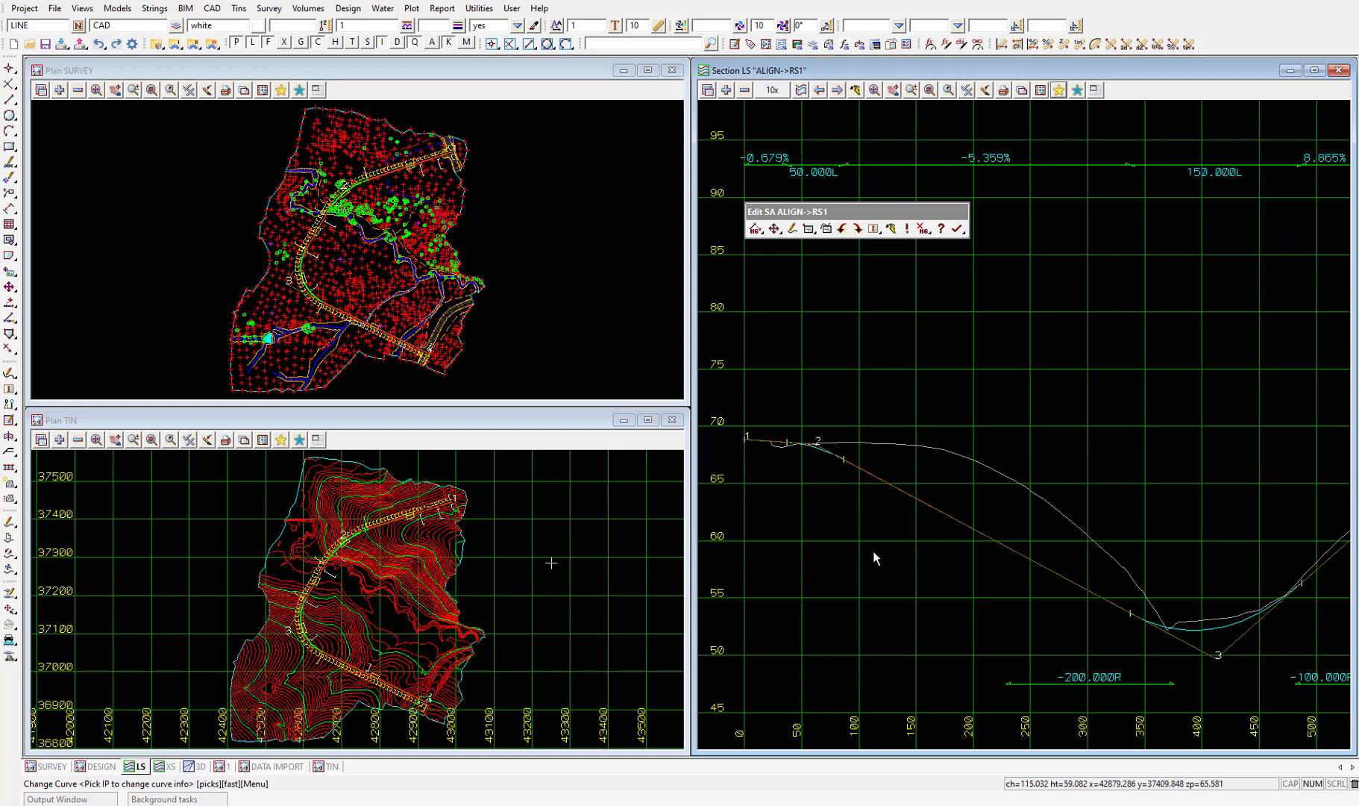
- Set the vertical curve length at VIP 4 to 200
click(1126, 508)
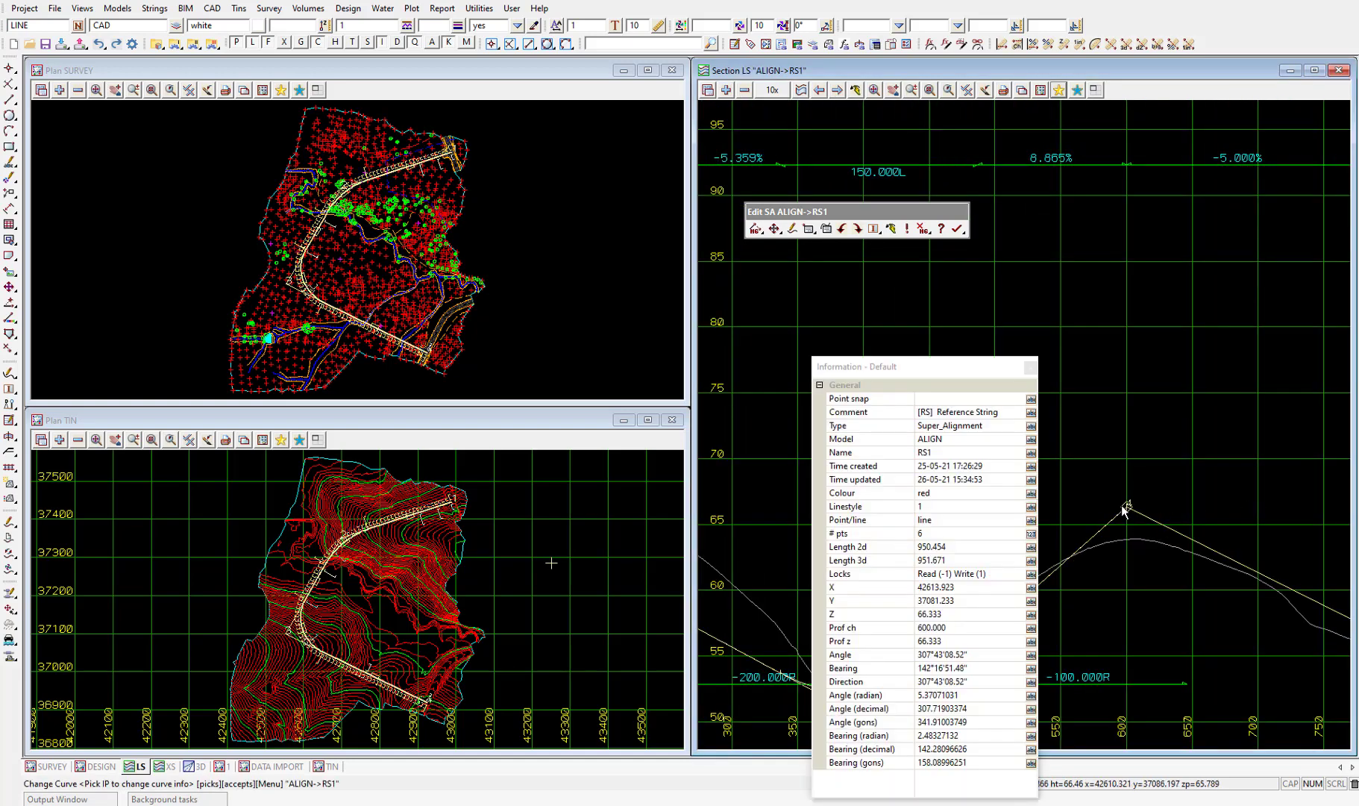
text(200)
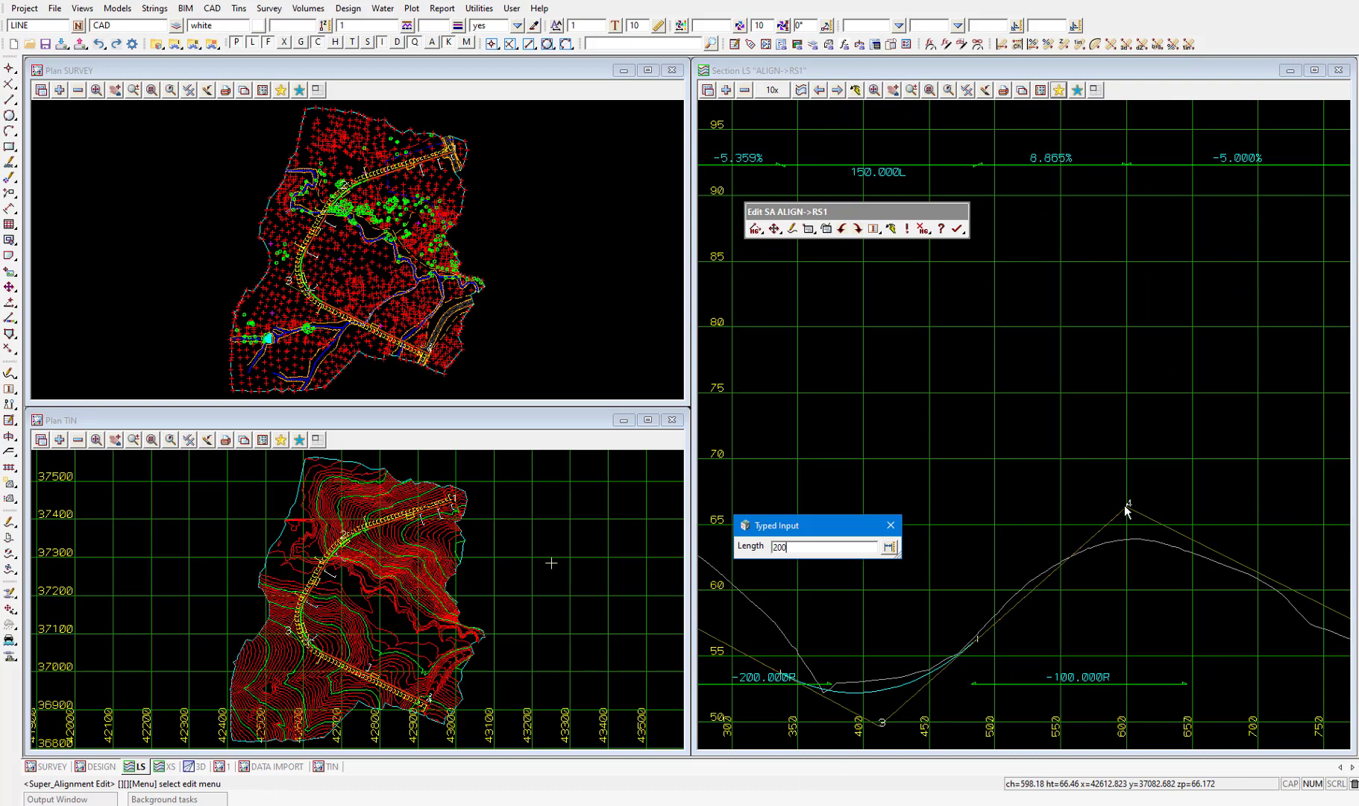
key(Return)
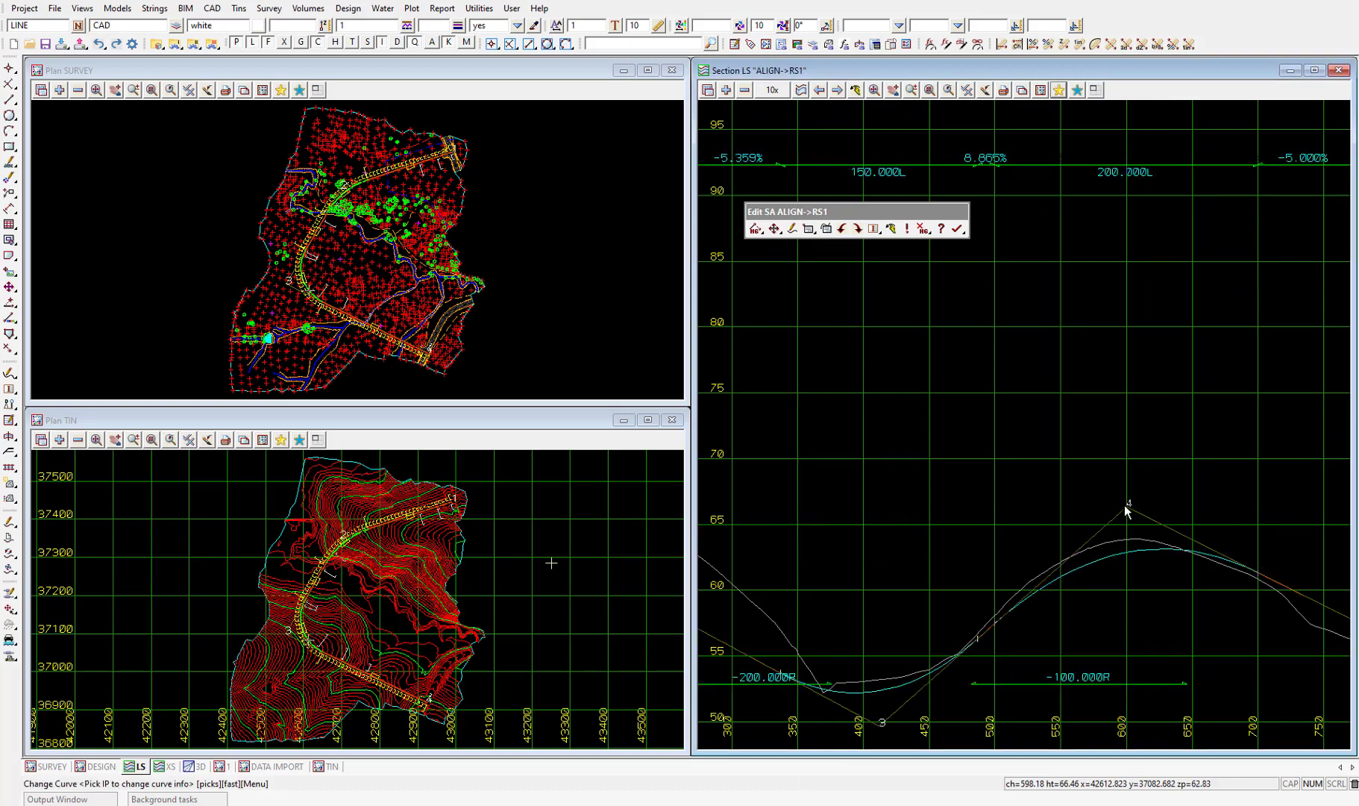
- Set the vertical curve length at VIP 5 to 100 and end the curve change command
middle_drag(946, 475, 861, 459)
scroll(1130, 531, down, 1)
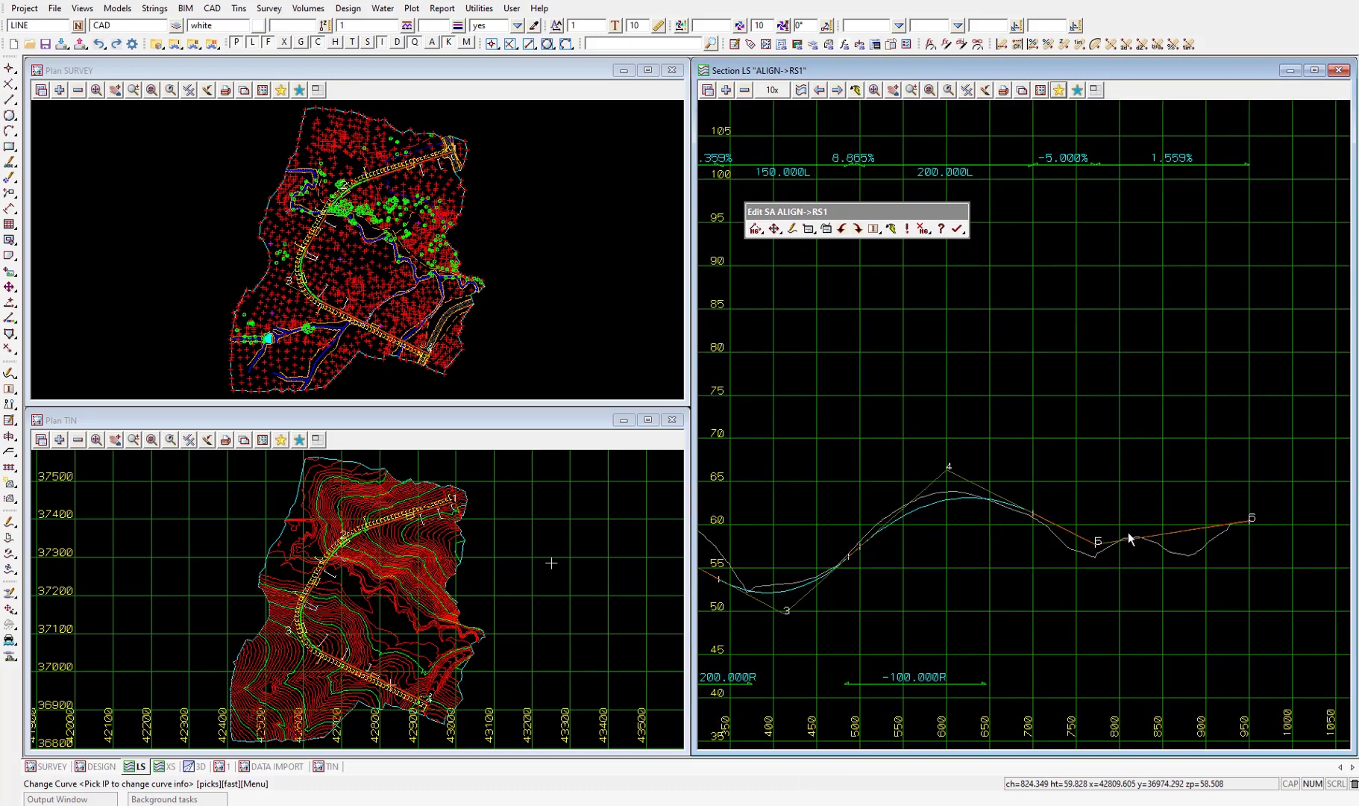
click(1086, 555)
text(100)
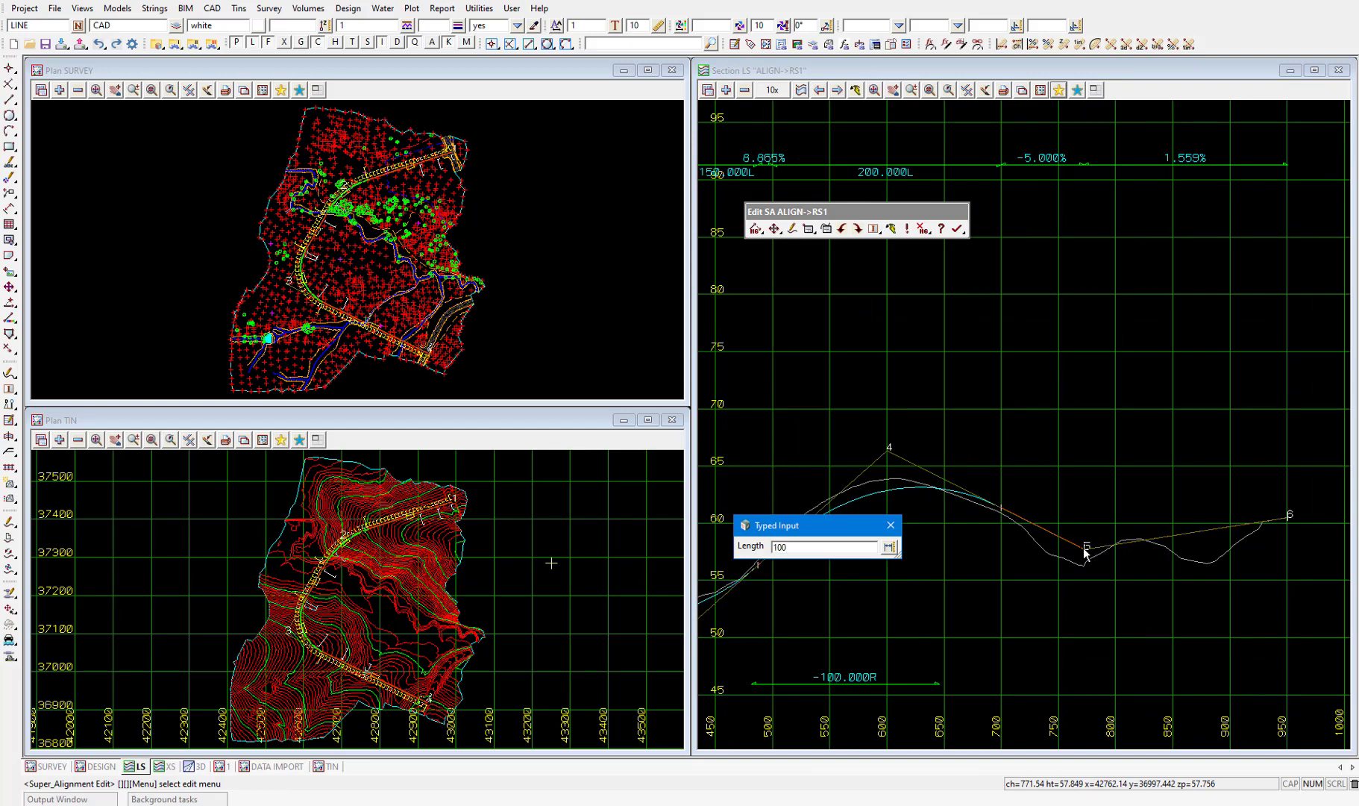
key(Return)
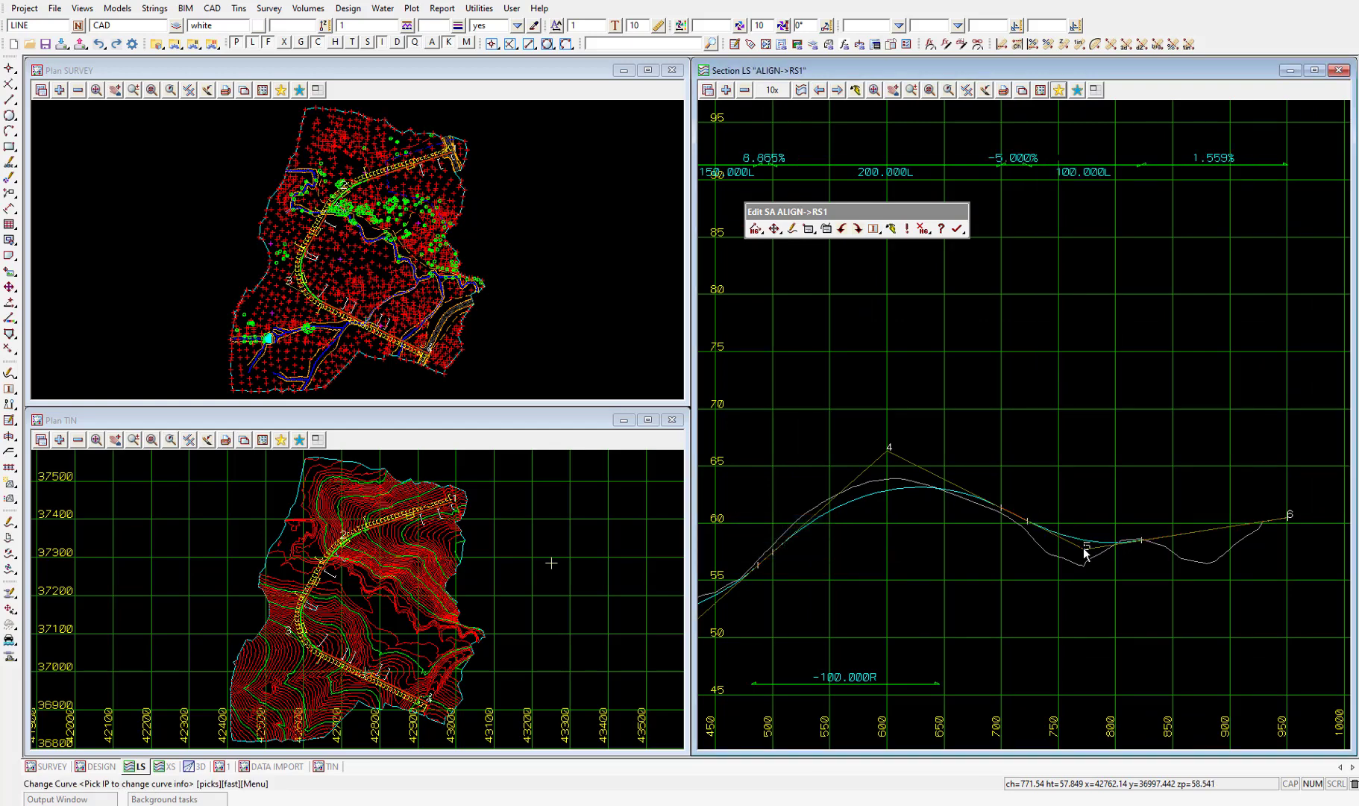
key(Escape)
- Examine chainage, level, grade and segment details along RS1 with Super Alignment Info, and finish editing the string
scroll(1085, 552, down, 2)
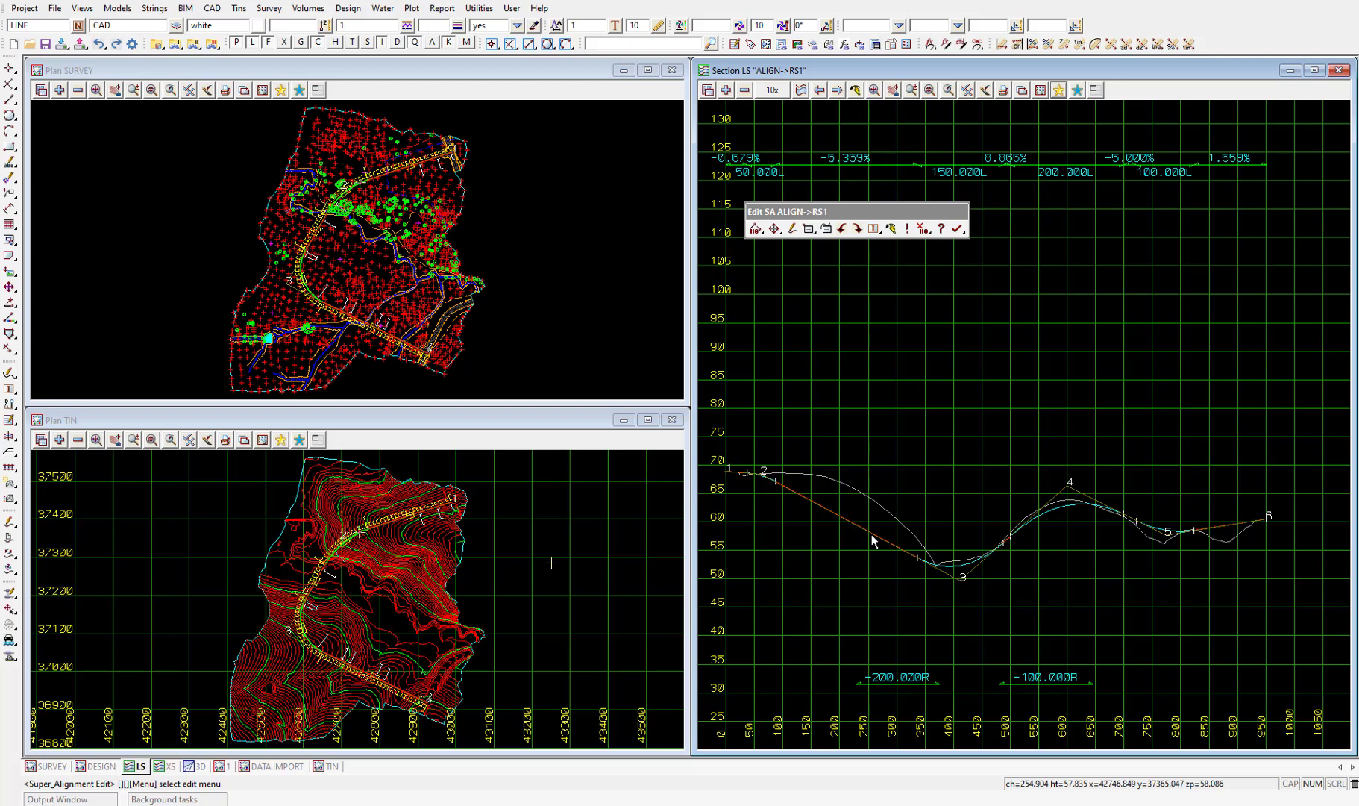
click(874, 230)
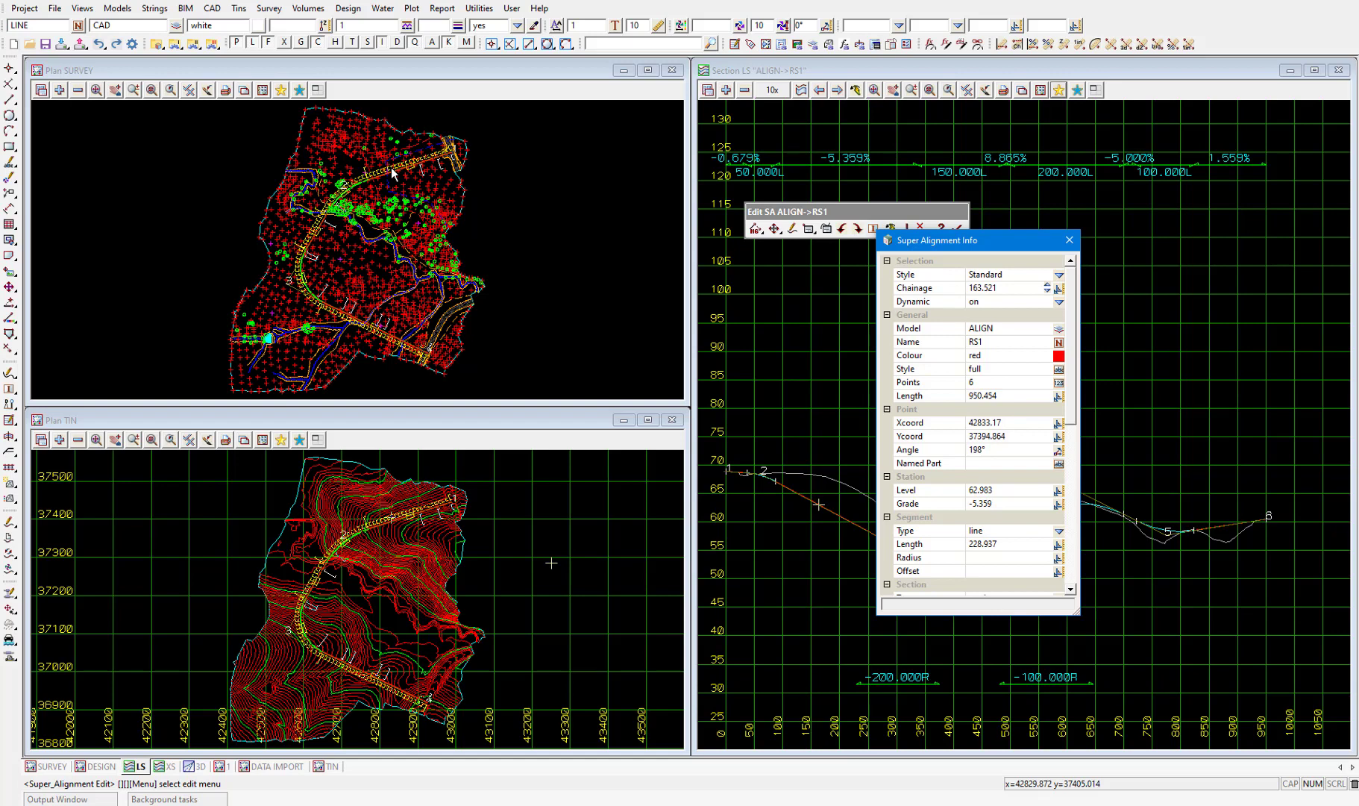
drag(963, 246, 586, 251)
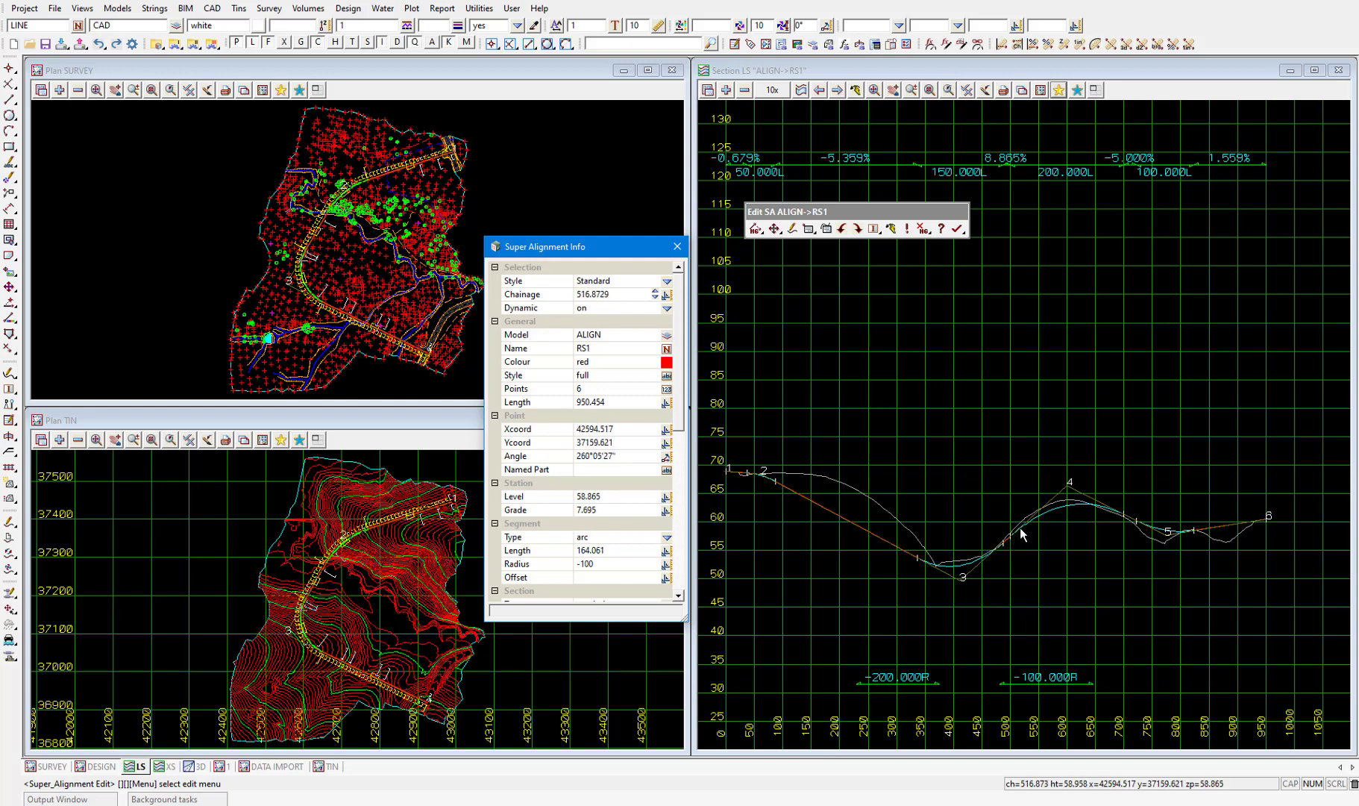
click(677, 246)
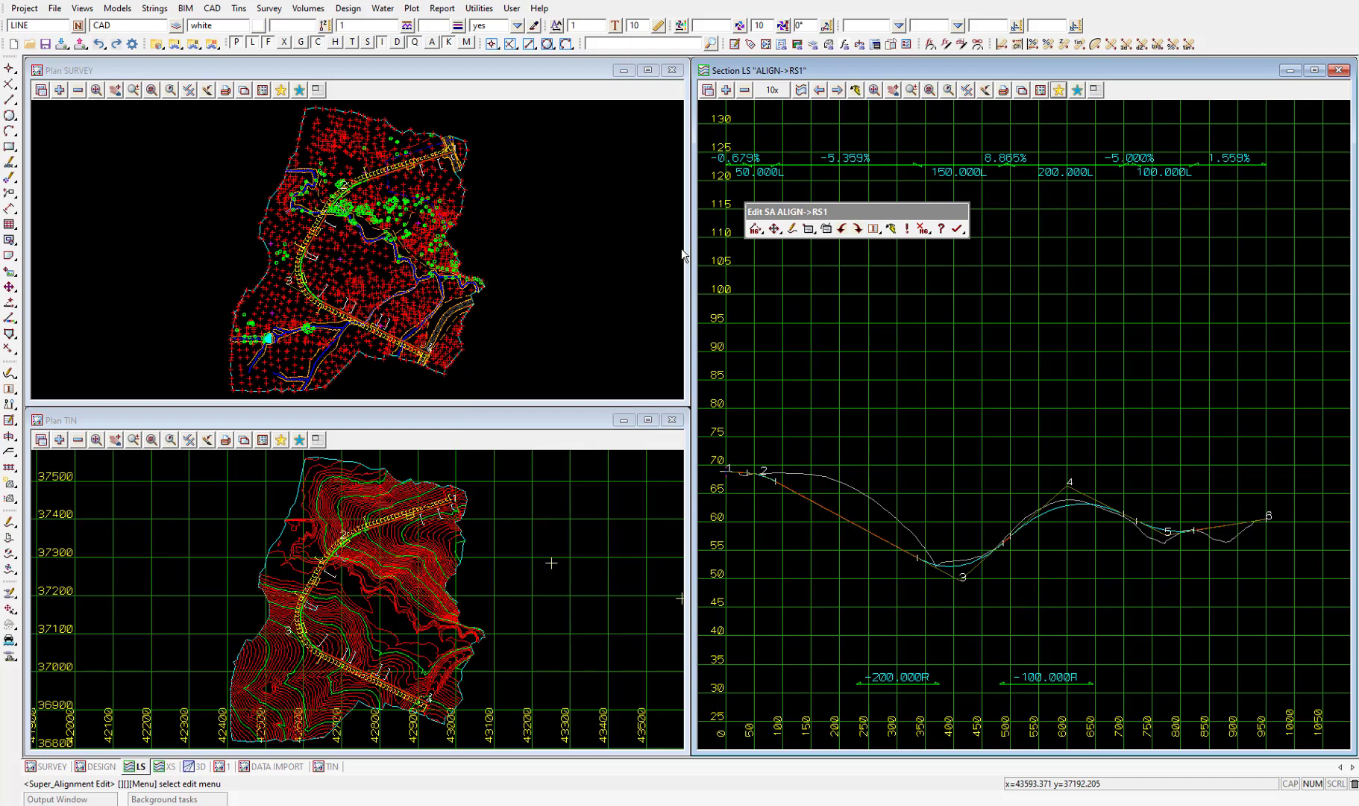
click(958, 229)
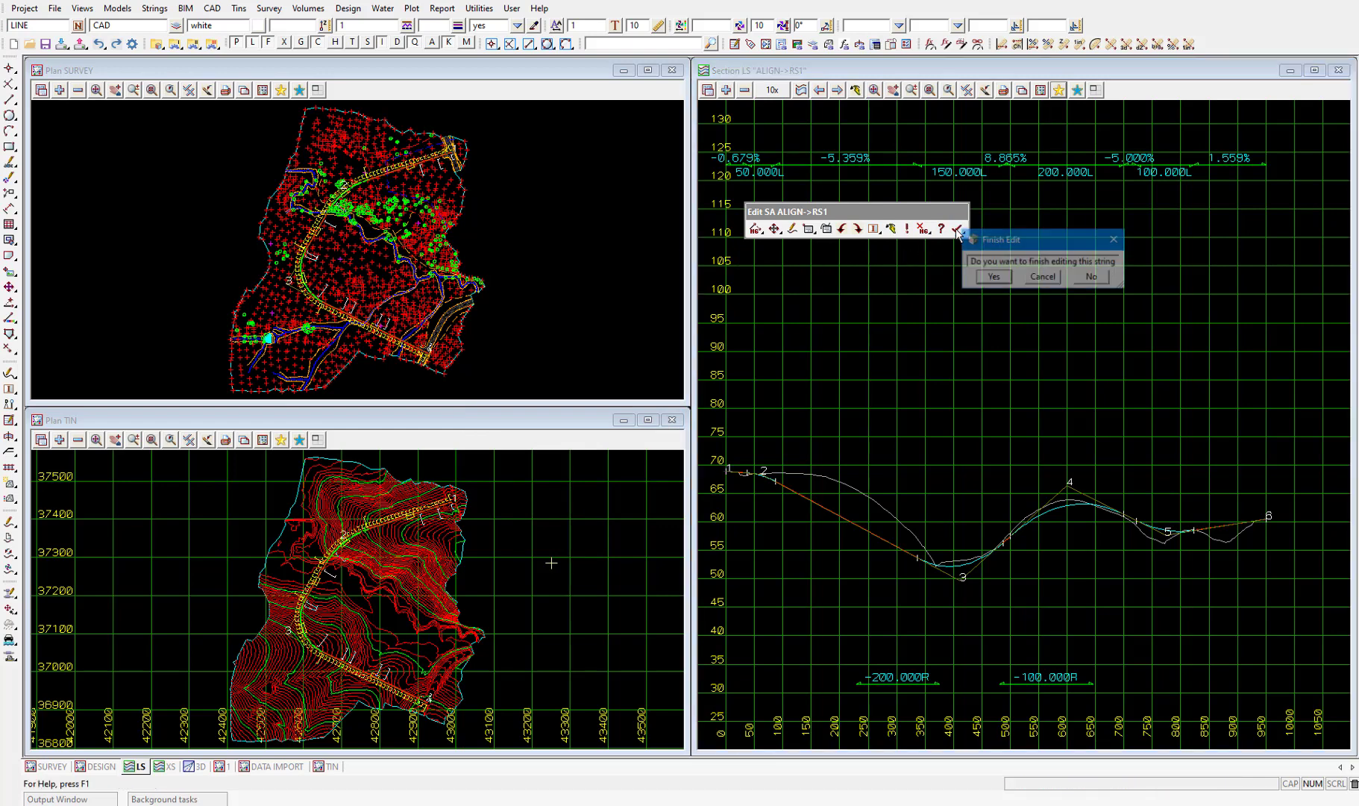
click(993, 276)
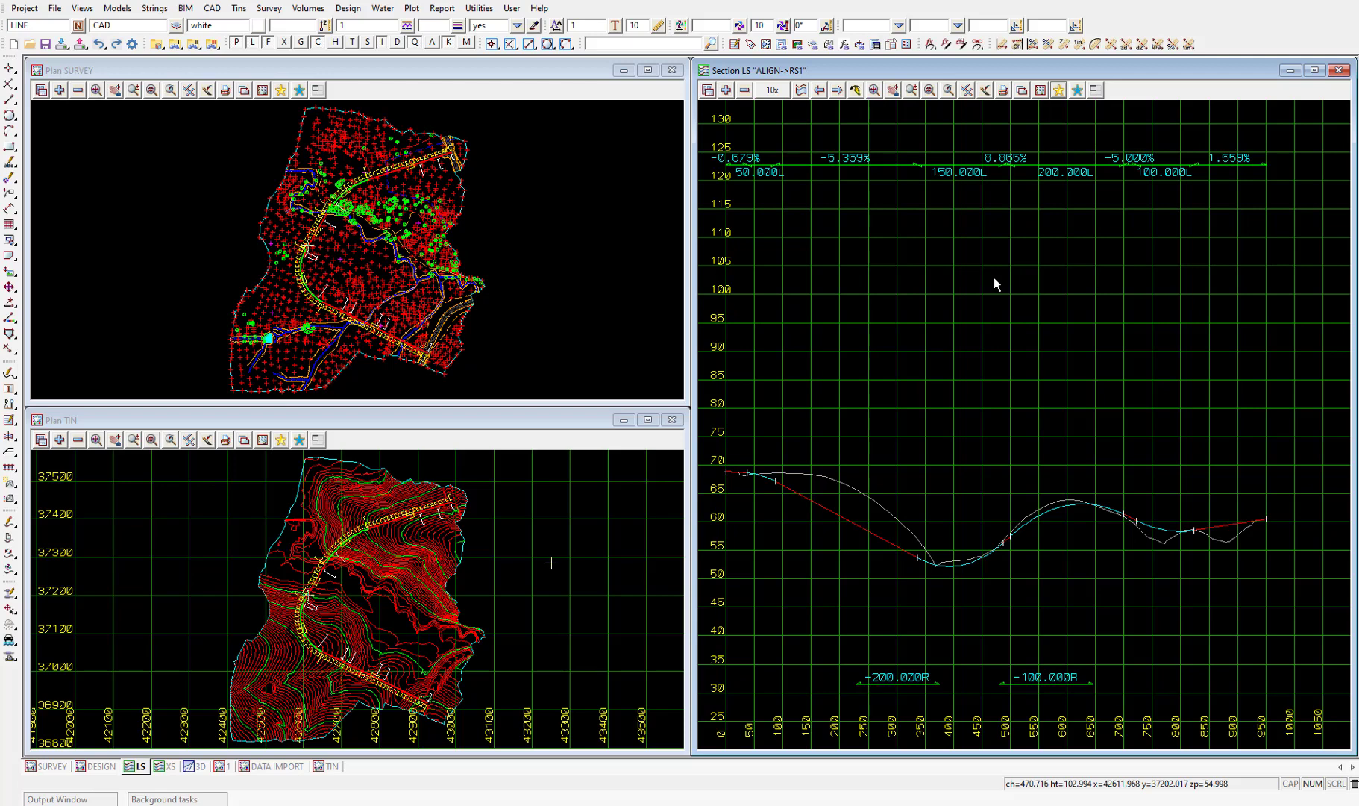
click(155, 8)
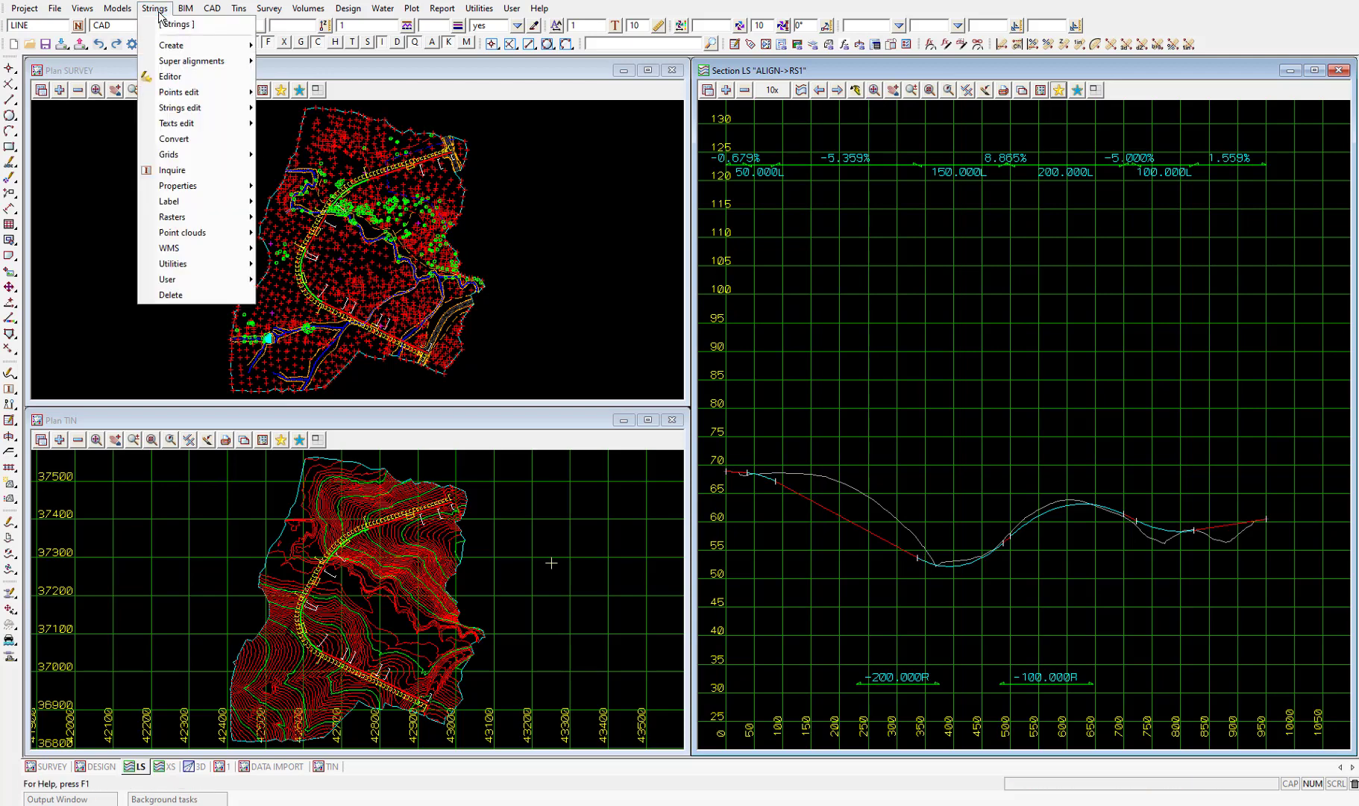
click(170, 77)
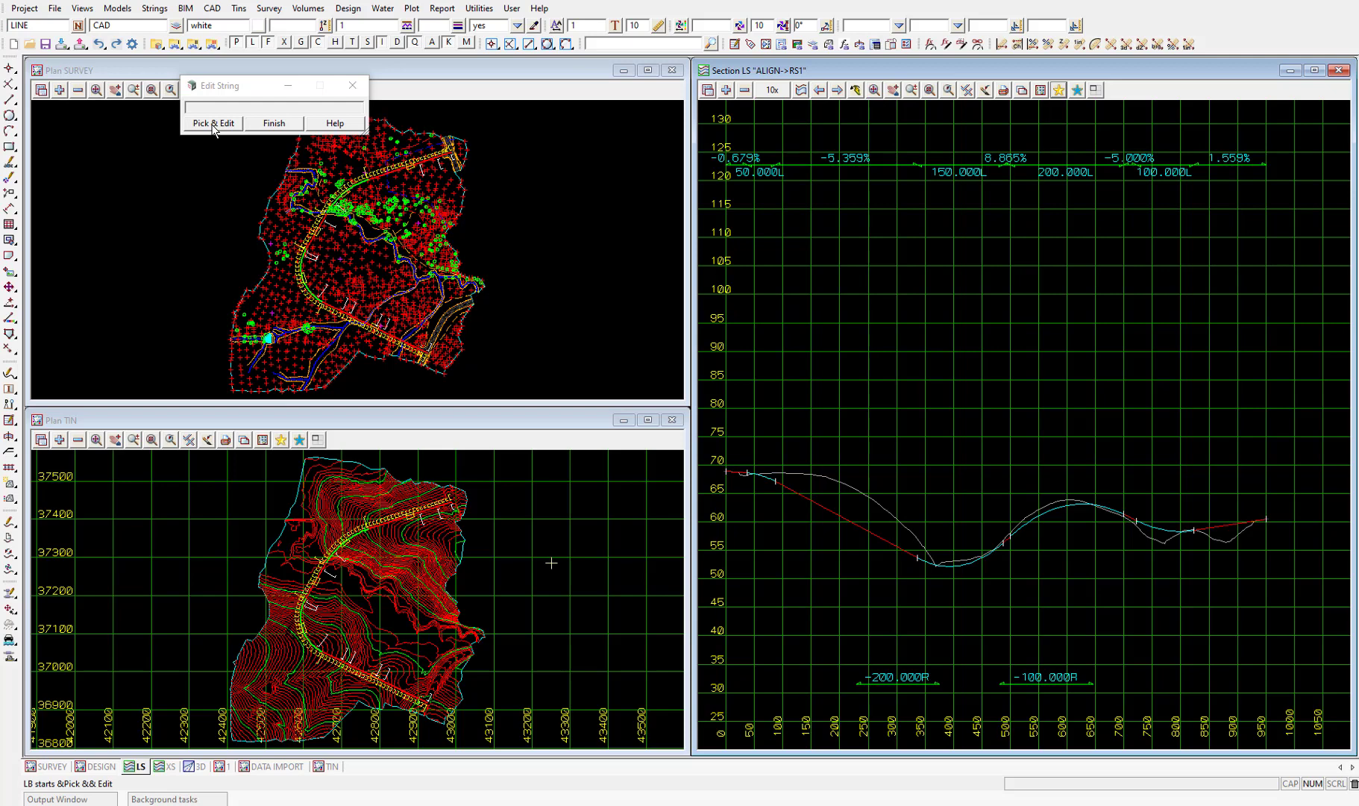
click(273, 124)
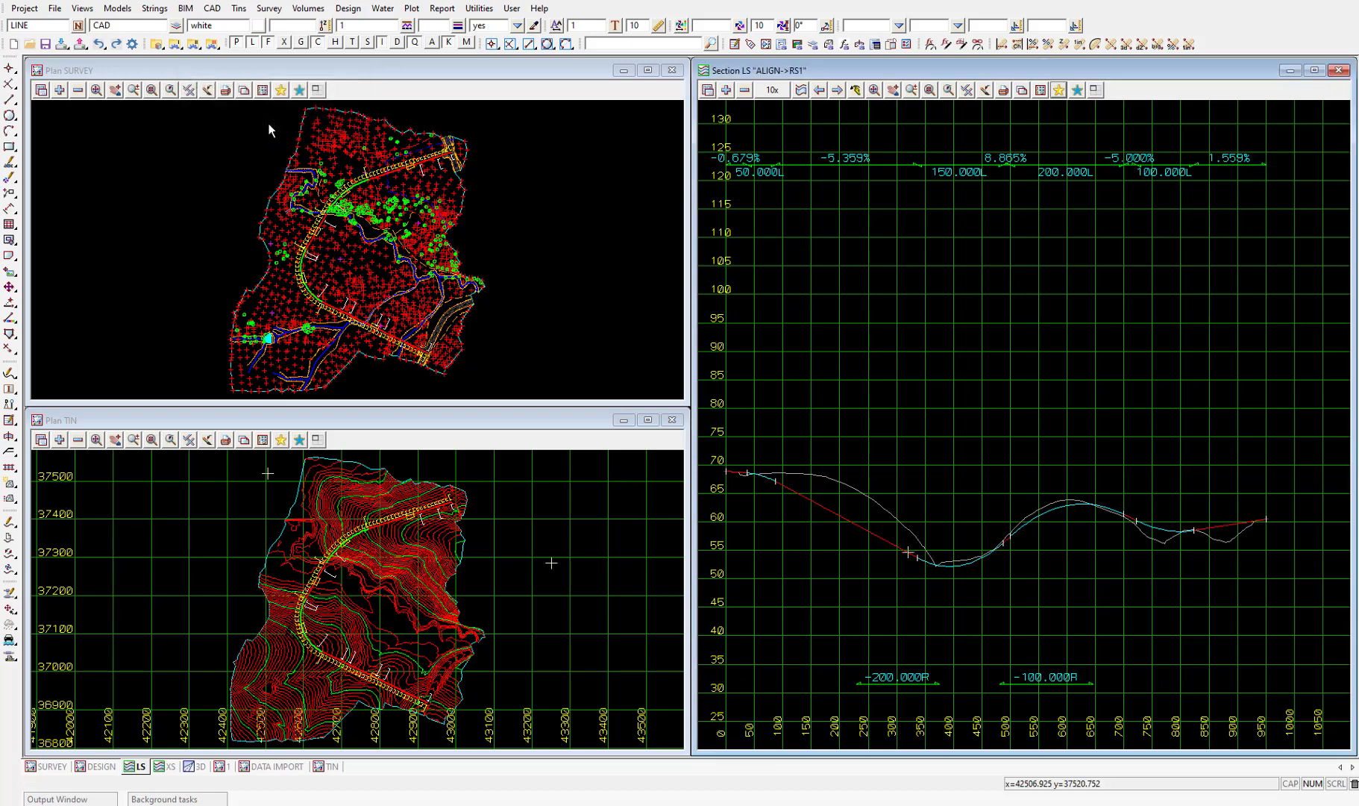
- Reopen the RS1 alignment for editing by picking it in the long section, and place the edit toolbar over the section view
click(237, 204)
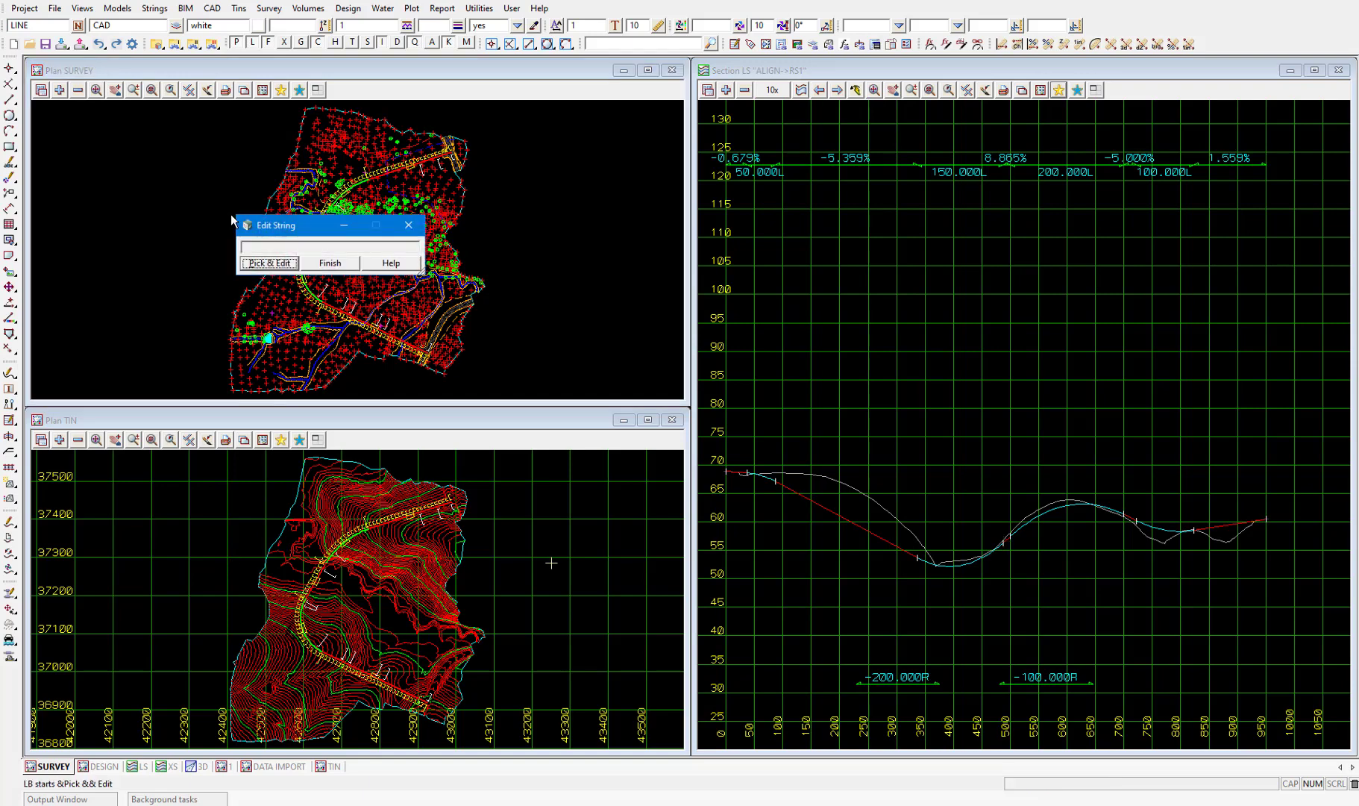
click(806, 500)
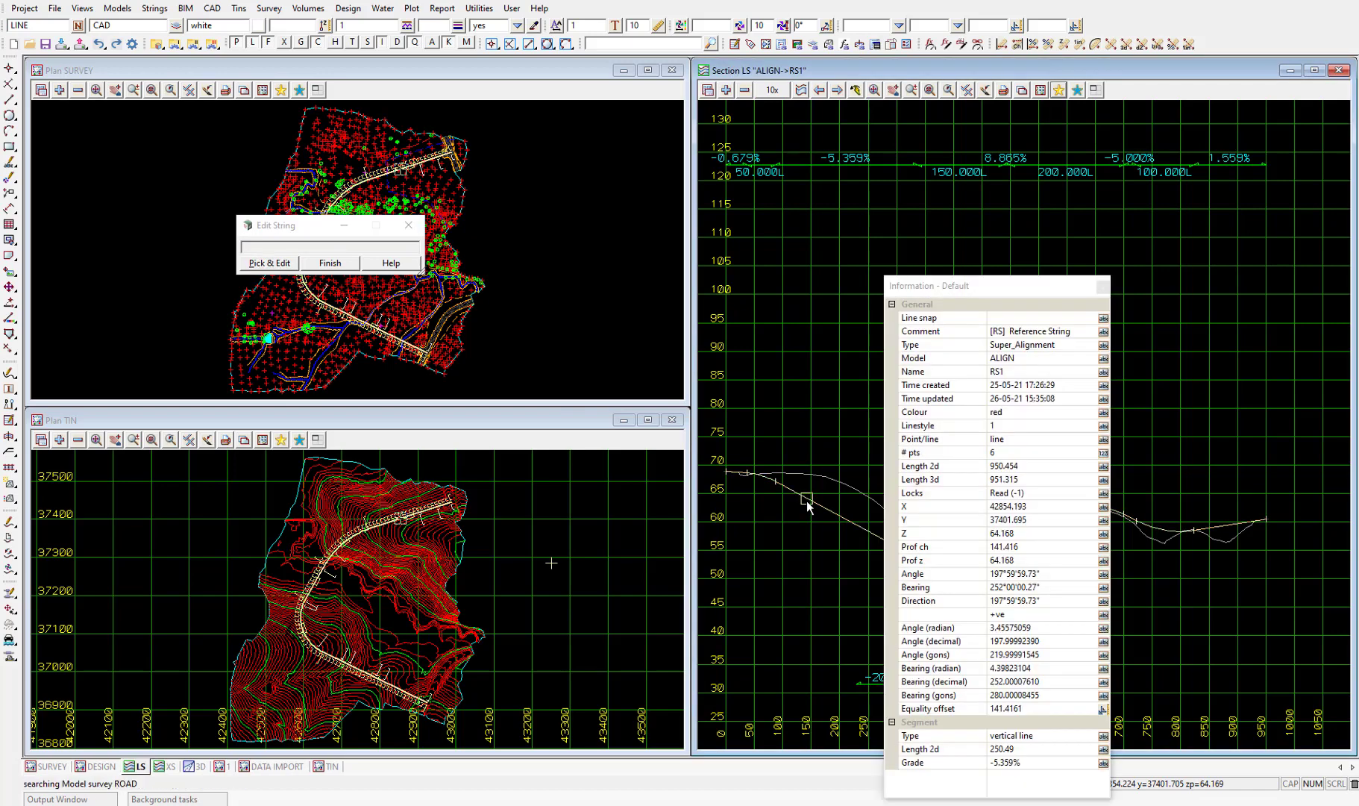
middle_click(807, 504)
drag(76, 13, 812, 247)
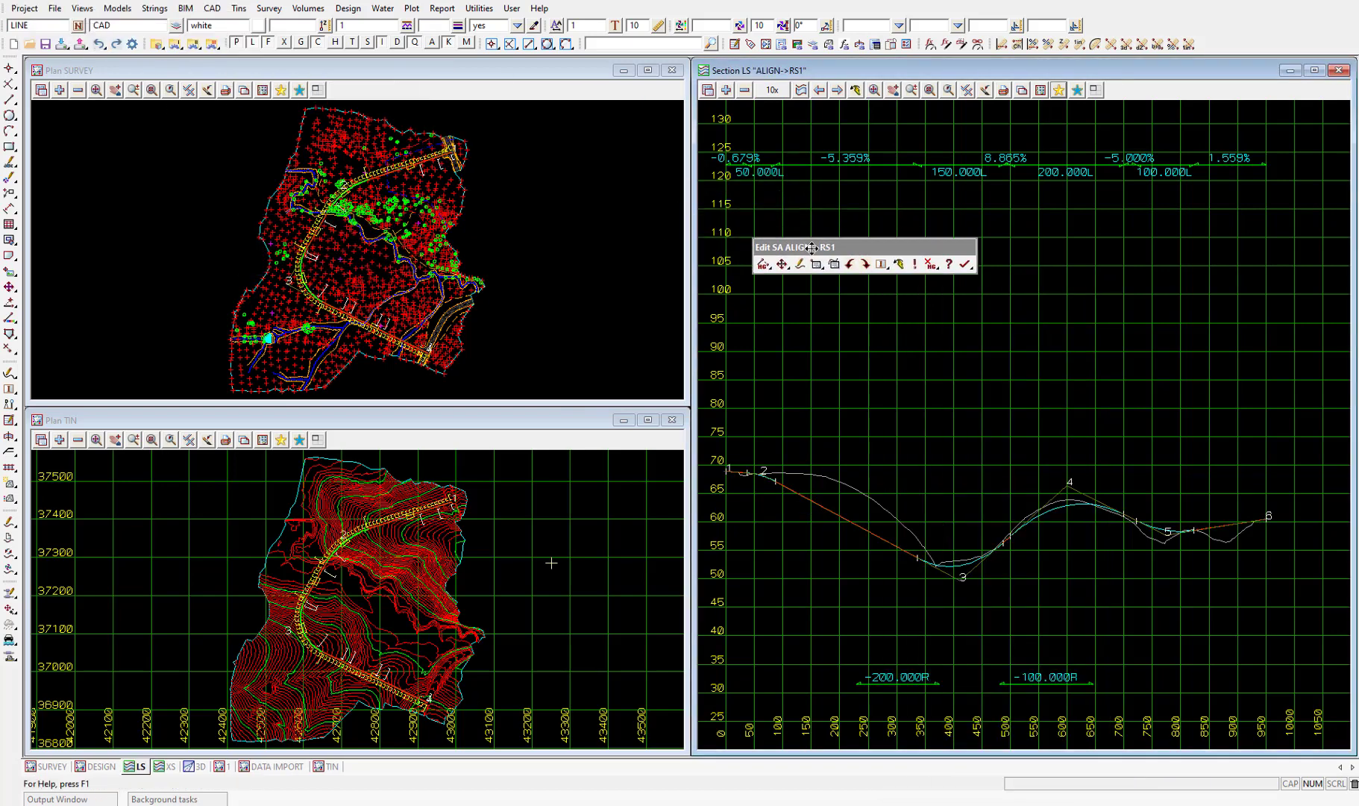